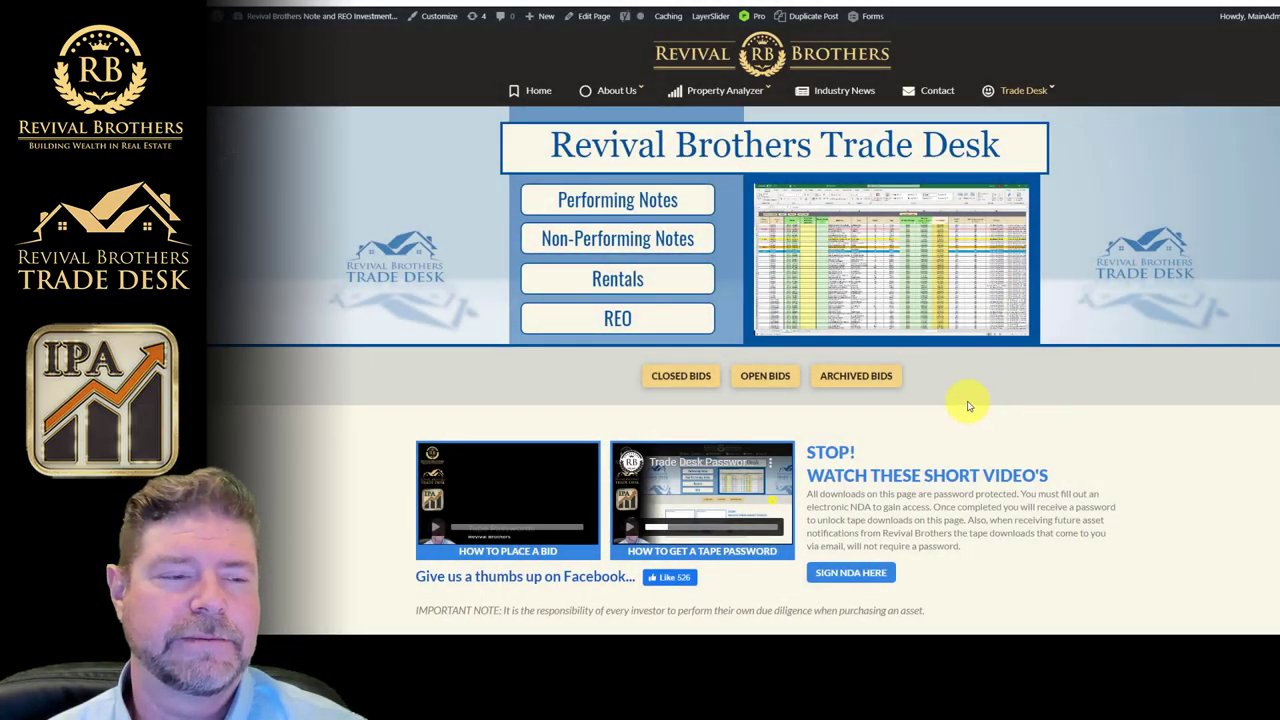
Jump from the Trade Desk banner to the Closed Bids section showing RB-103 and RB-102.
scroll(968, 406, down, 1)
scroll(968, 406, up, 1)
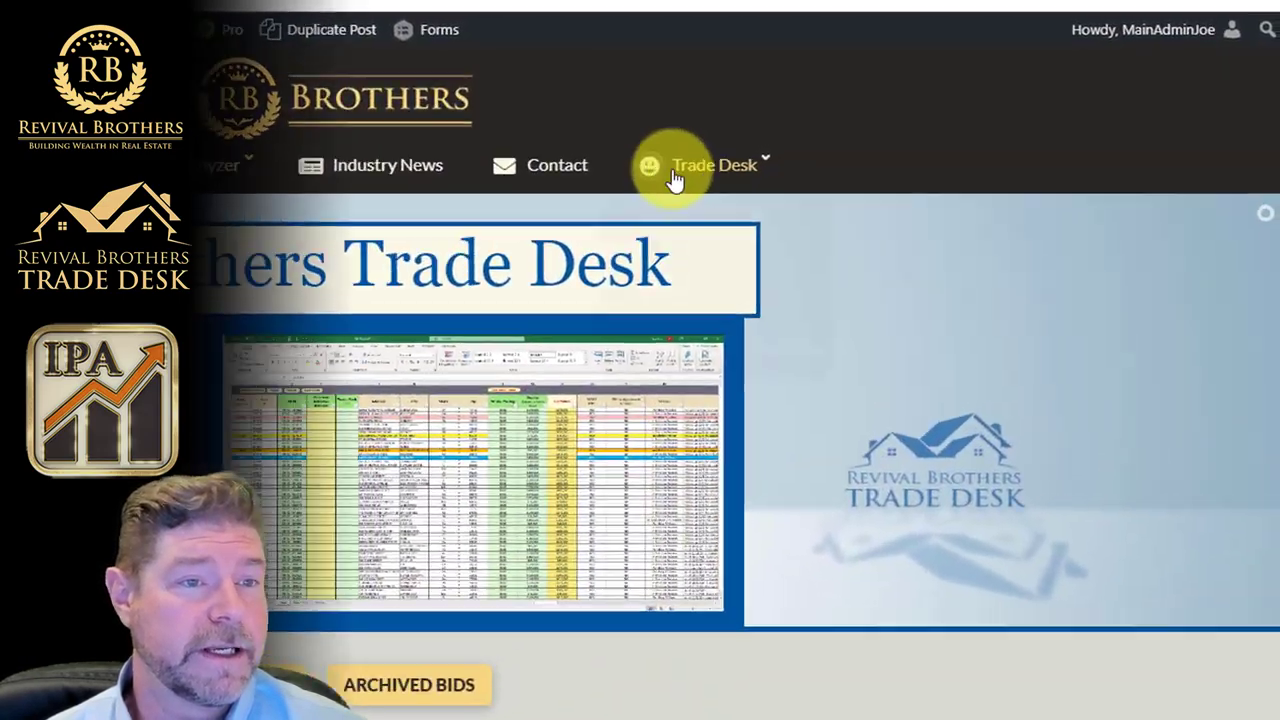
mouse_move(675, 178)
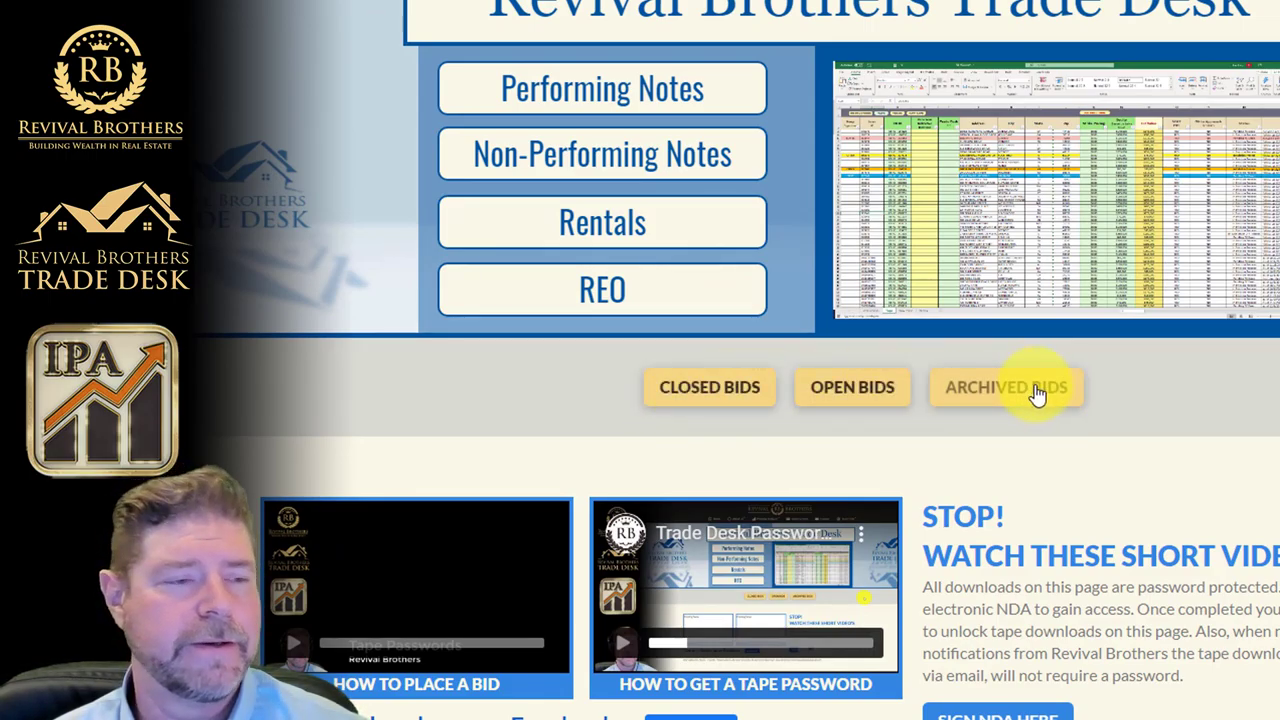
click(709, 400)
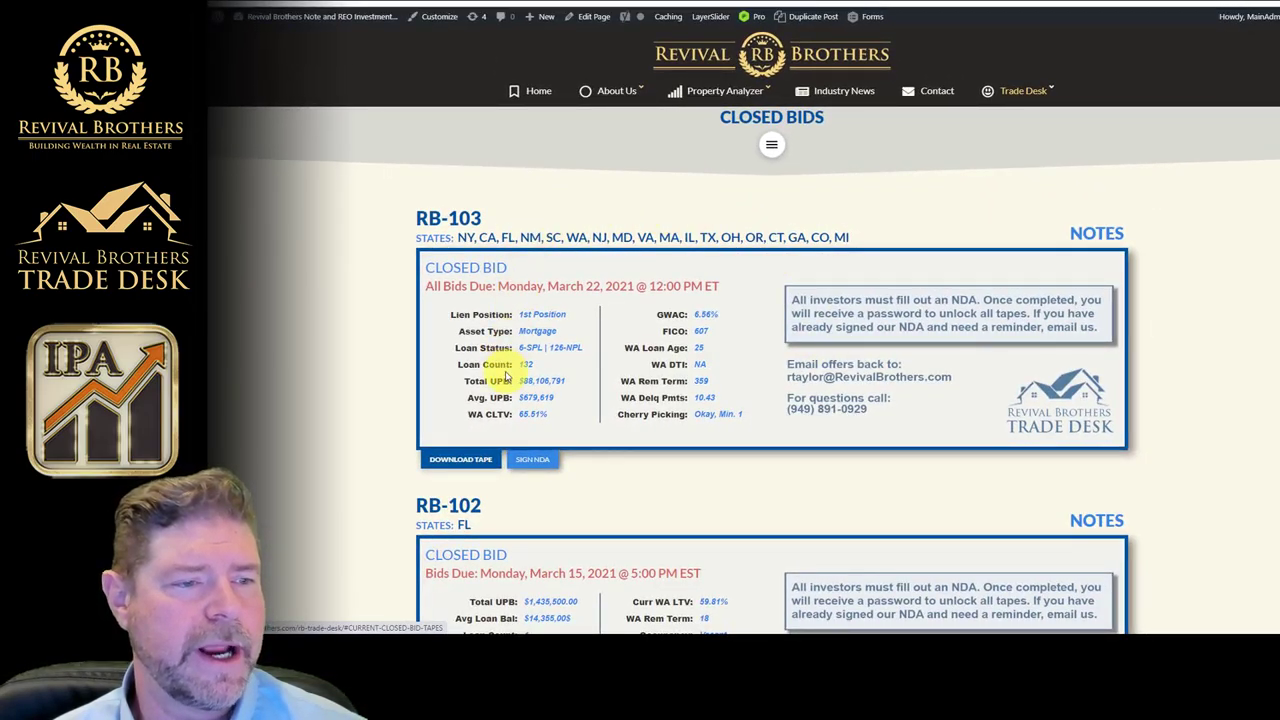
click(772, 150)
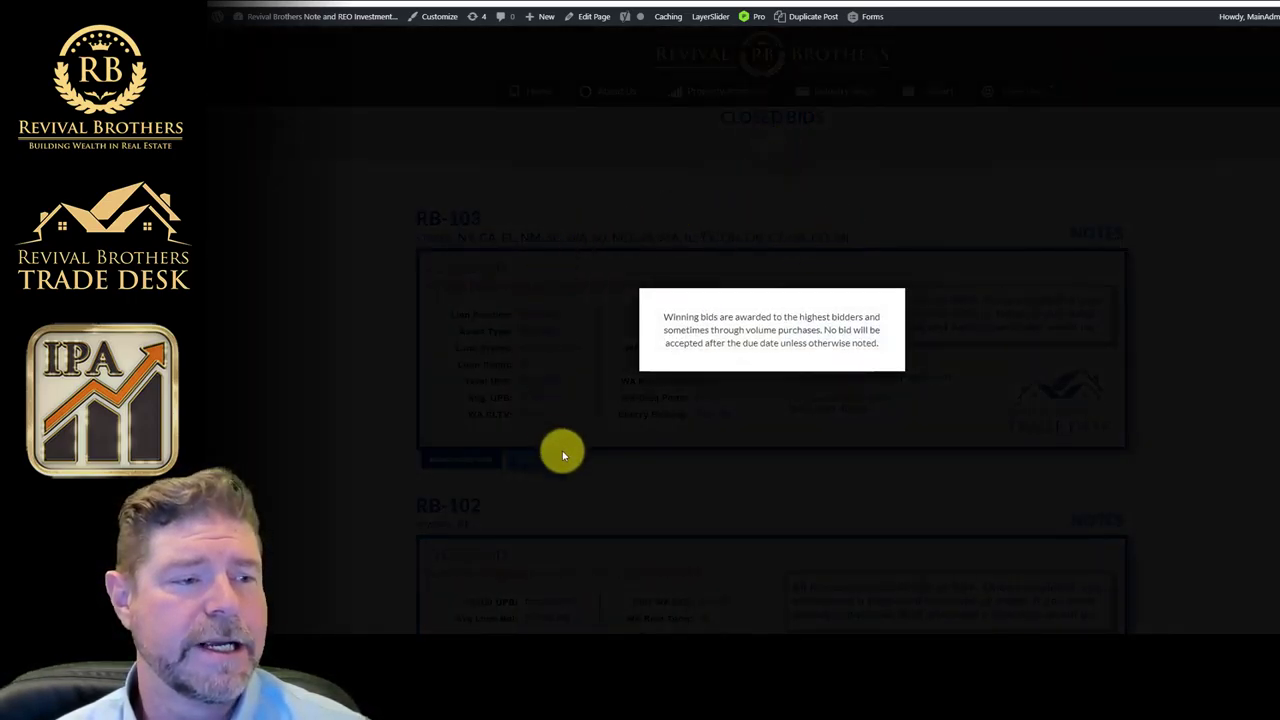
click(584, 238)
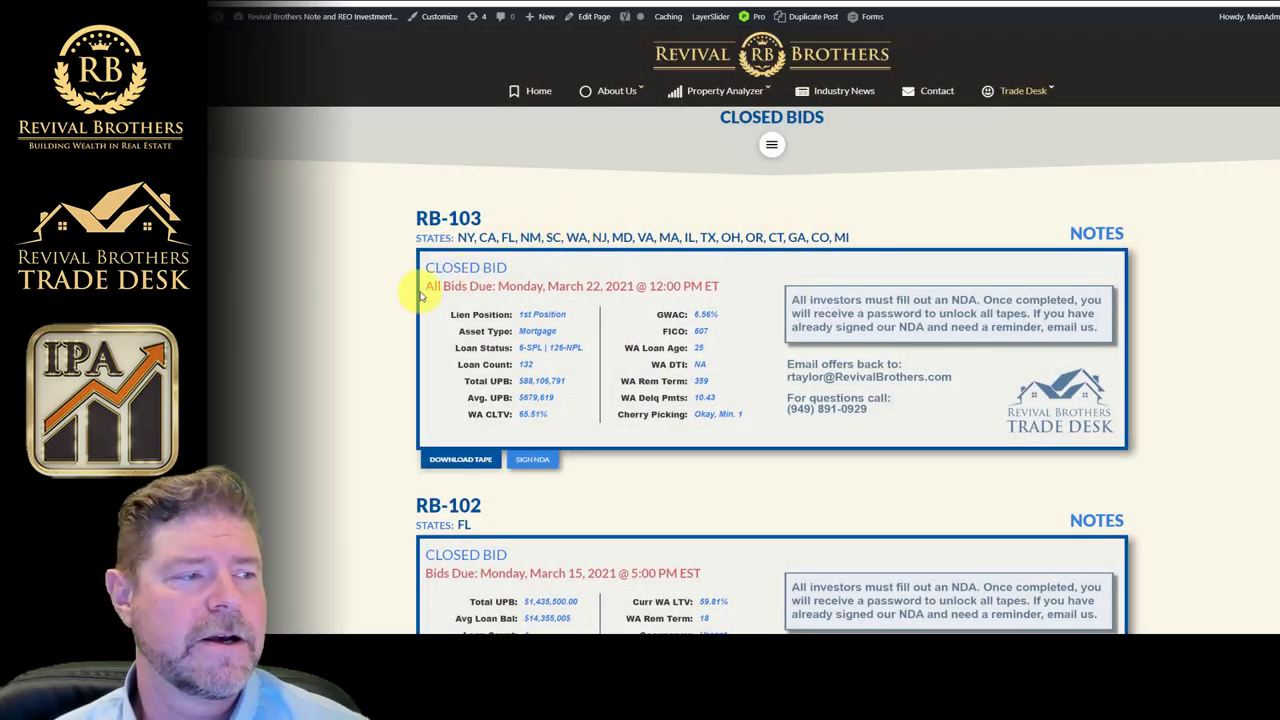
drag(427, 286, 723, 286)
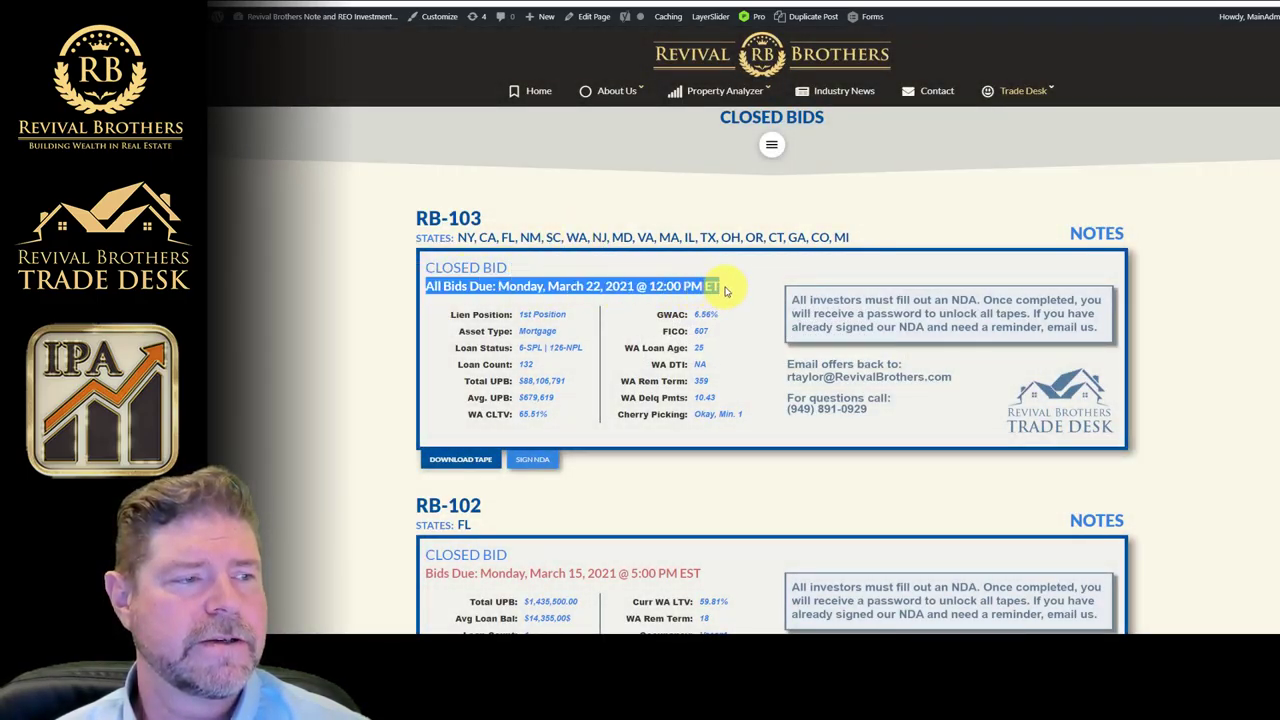
scroll(655, 464, down, 3)
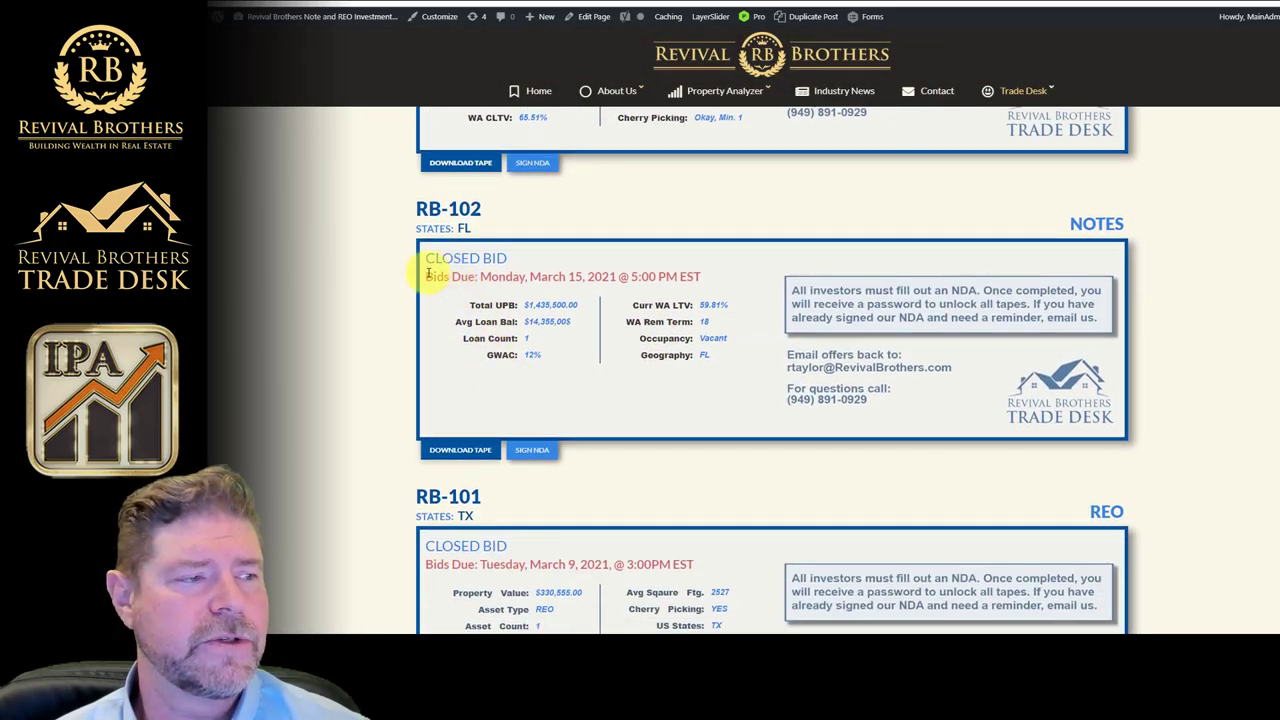
drag(427, 276, 720, 280)
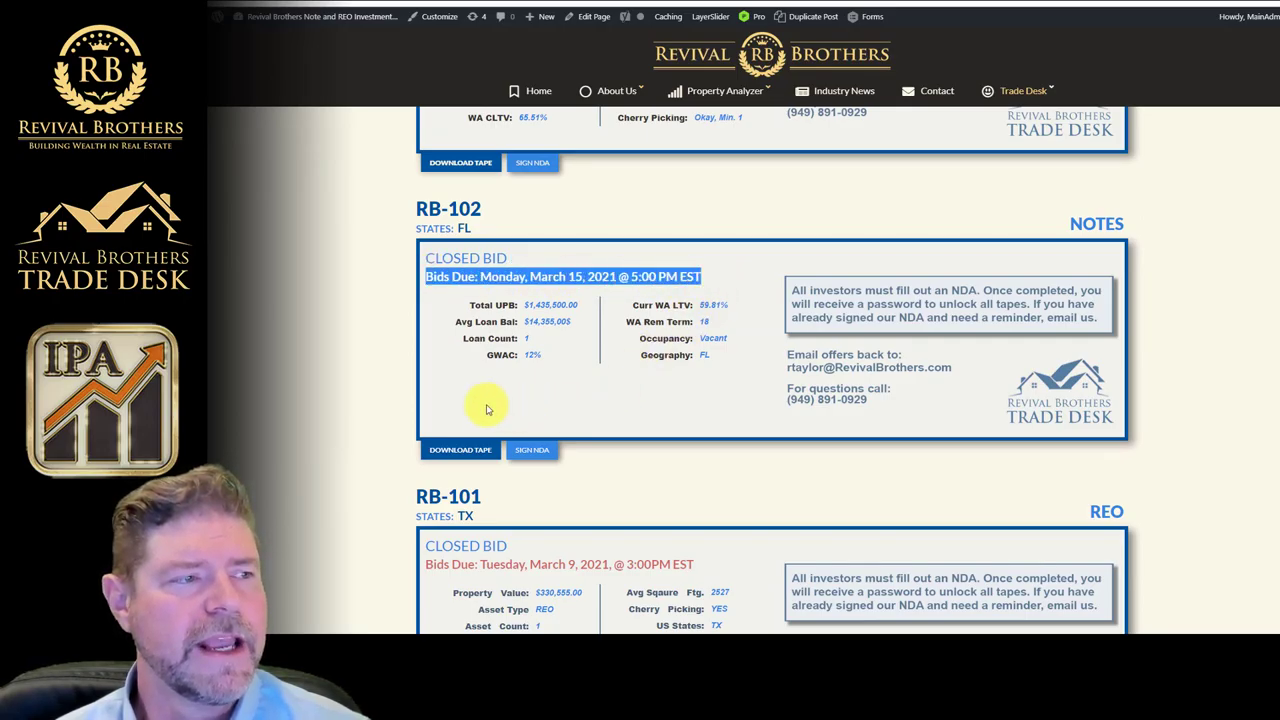
scroll(491, 409, up, 1)
scroll(487, 410, up, 1)
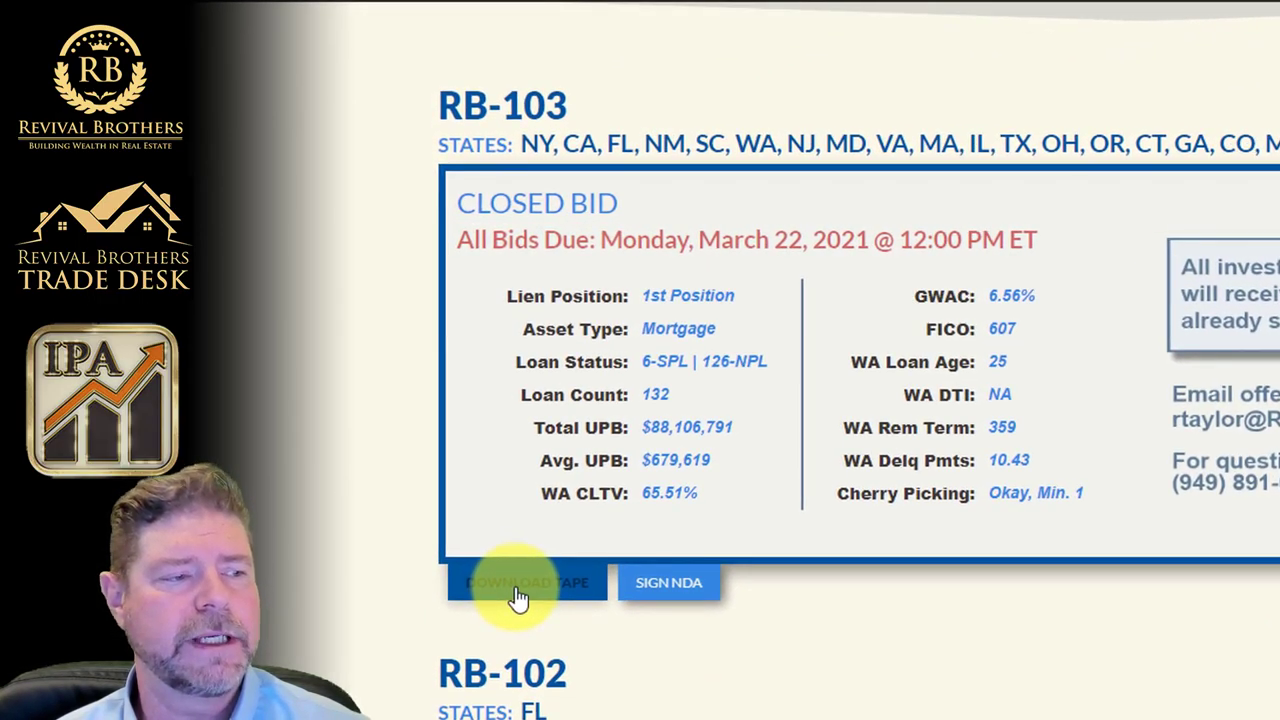
click(676, 592)
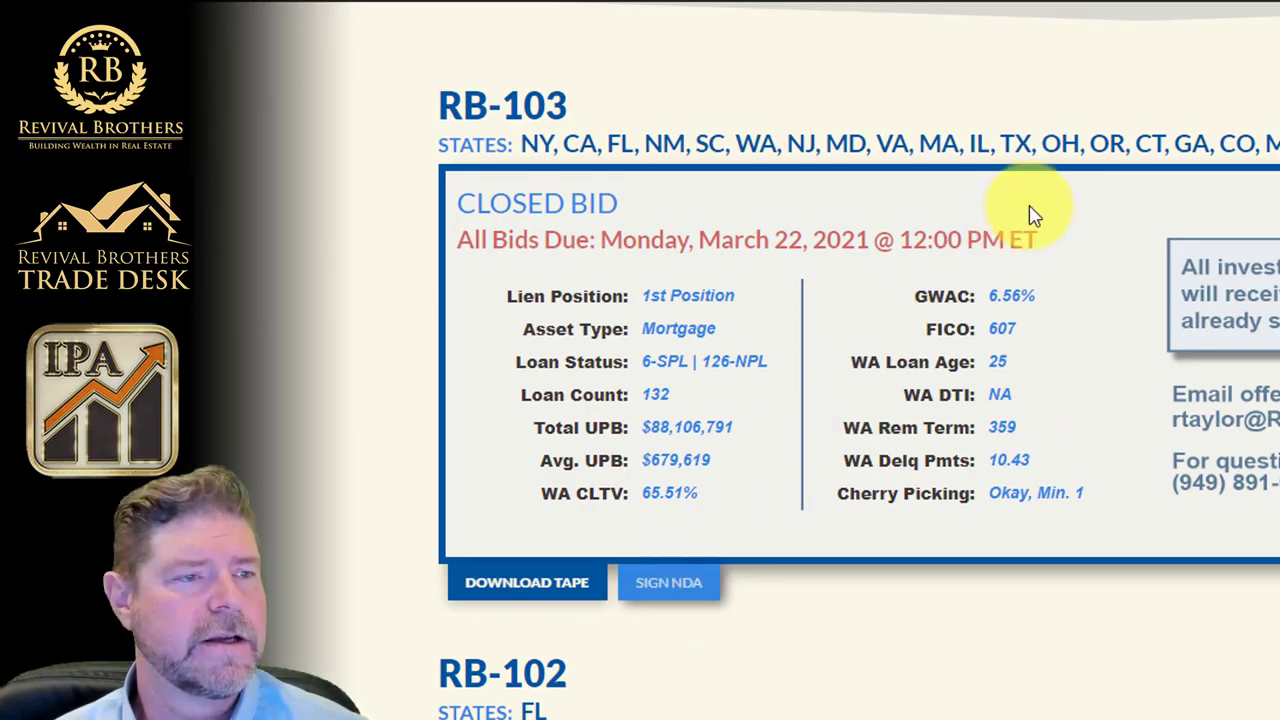
drag(440, 105, 572, 120)
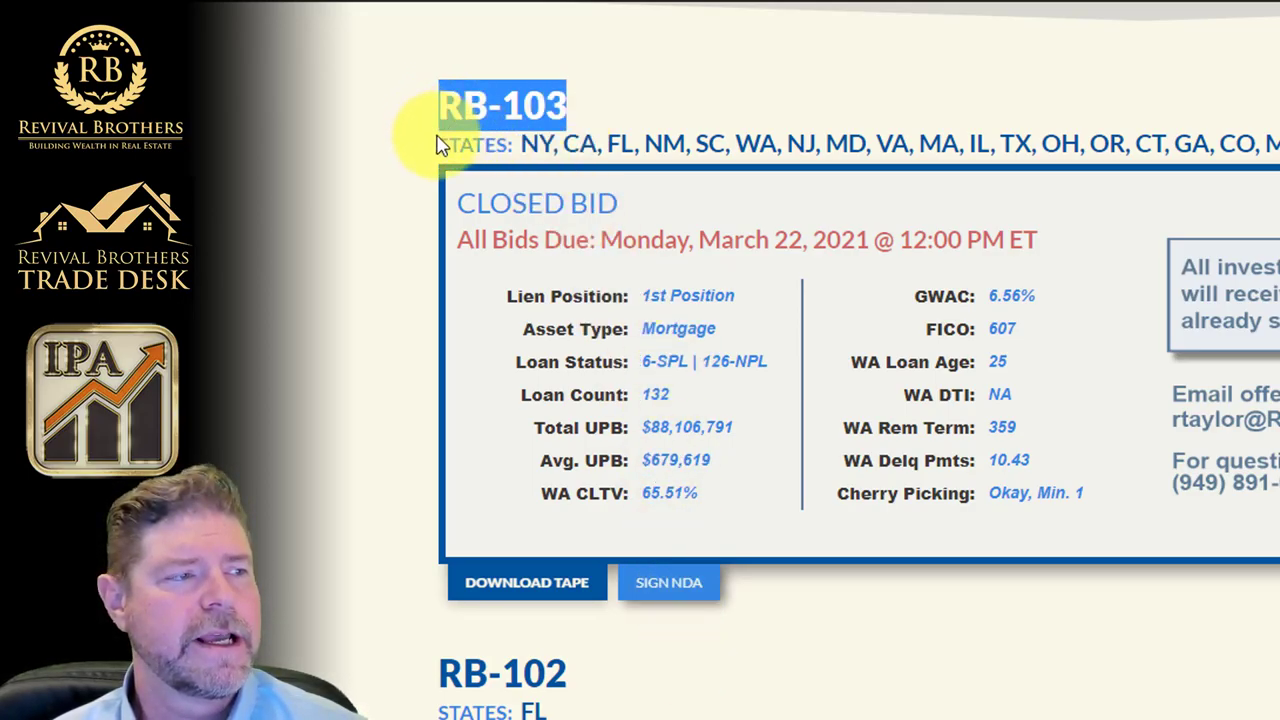
drag(441, 143, 1278, 143)
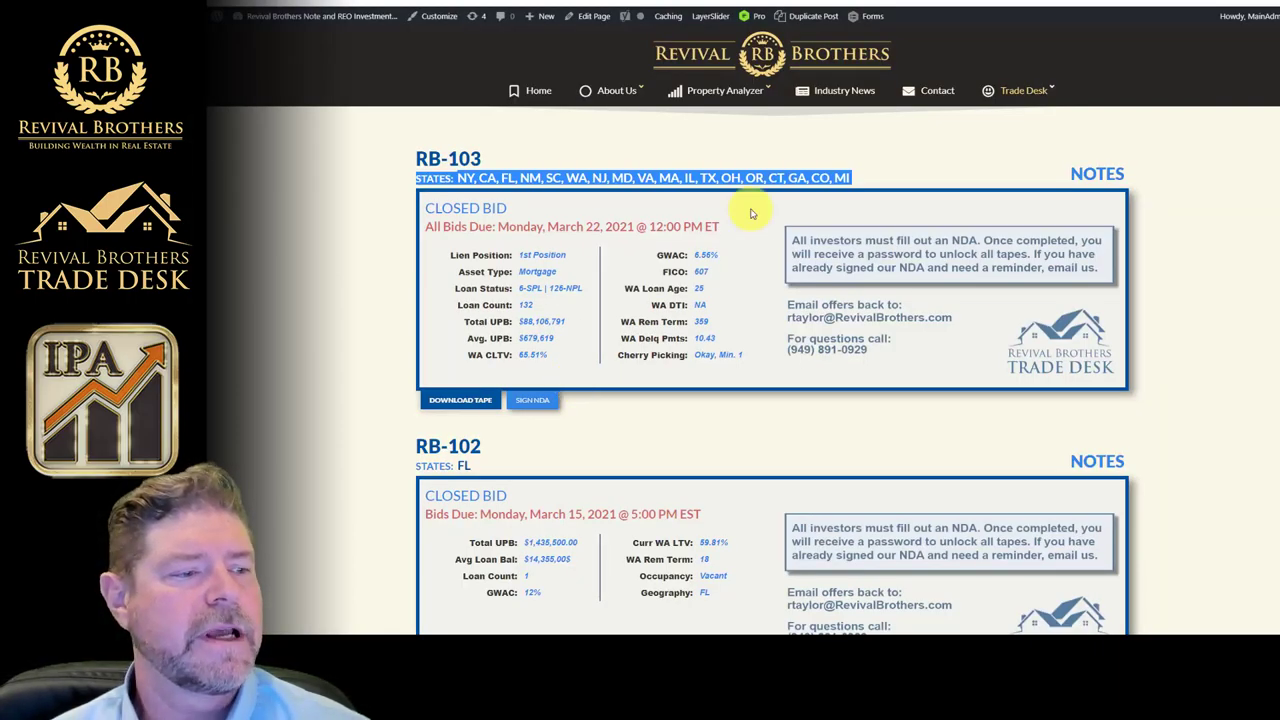
scroll(752, 213, up, 6)
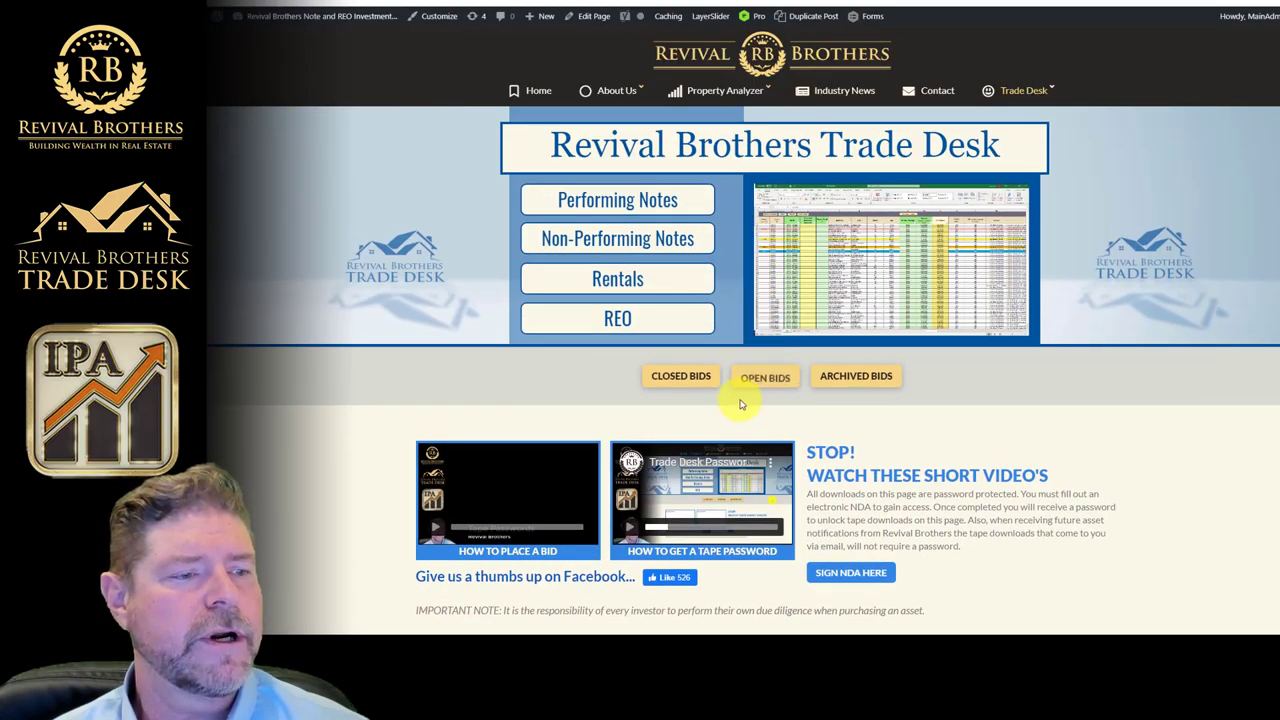
click(767, 379)
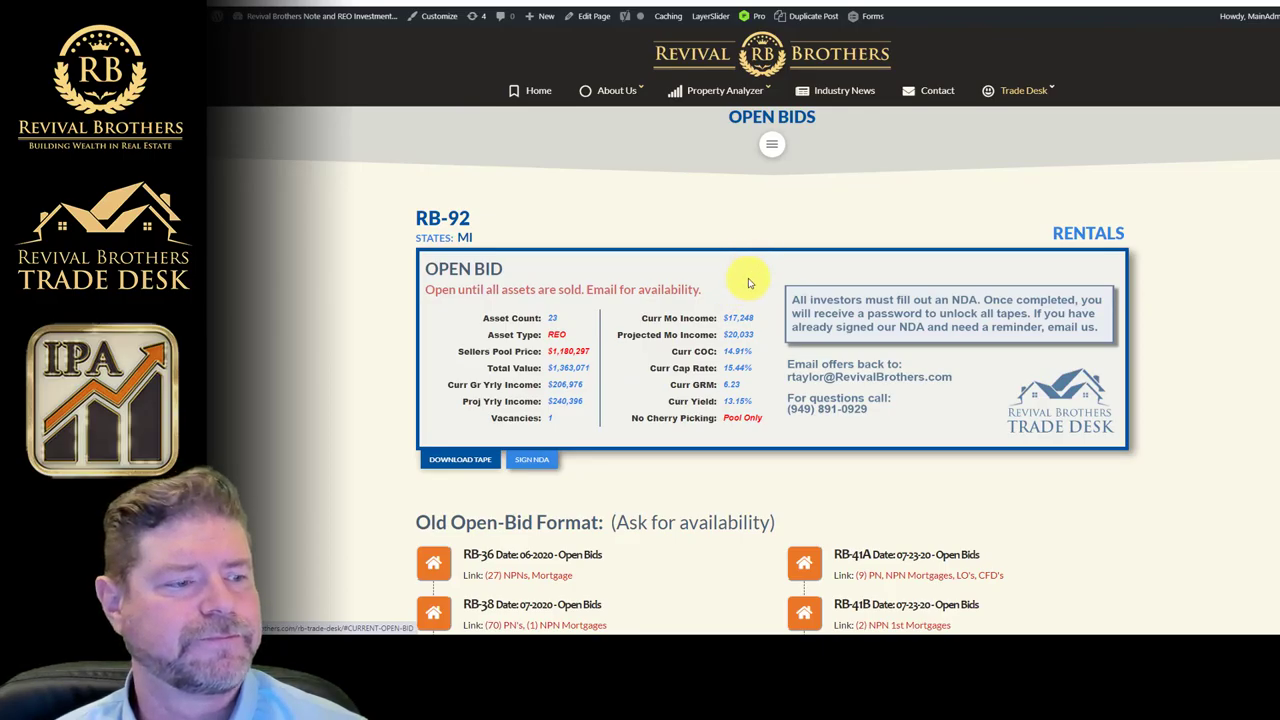
scroll(748, 283, up, 15)
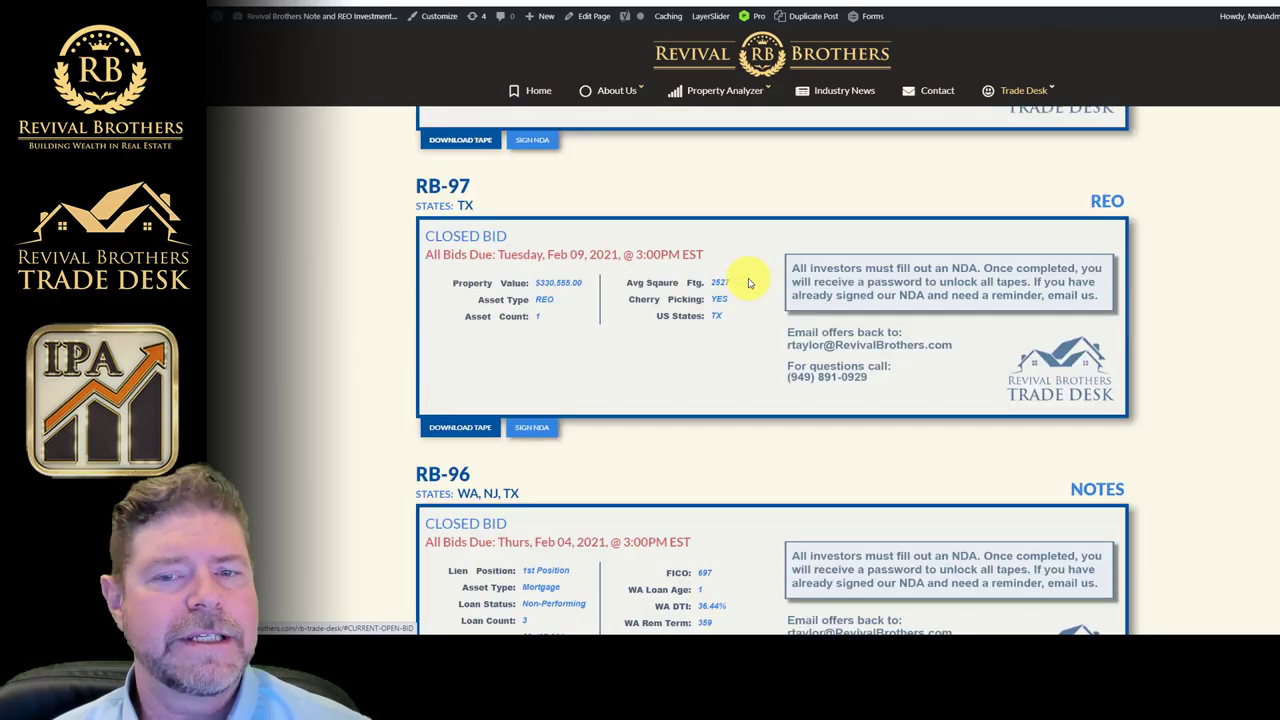
scroll(748, 283, up, 15)
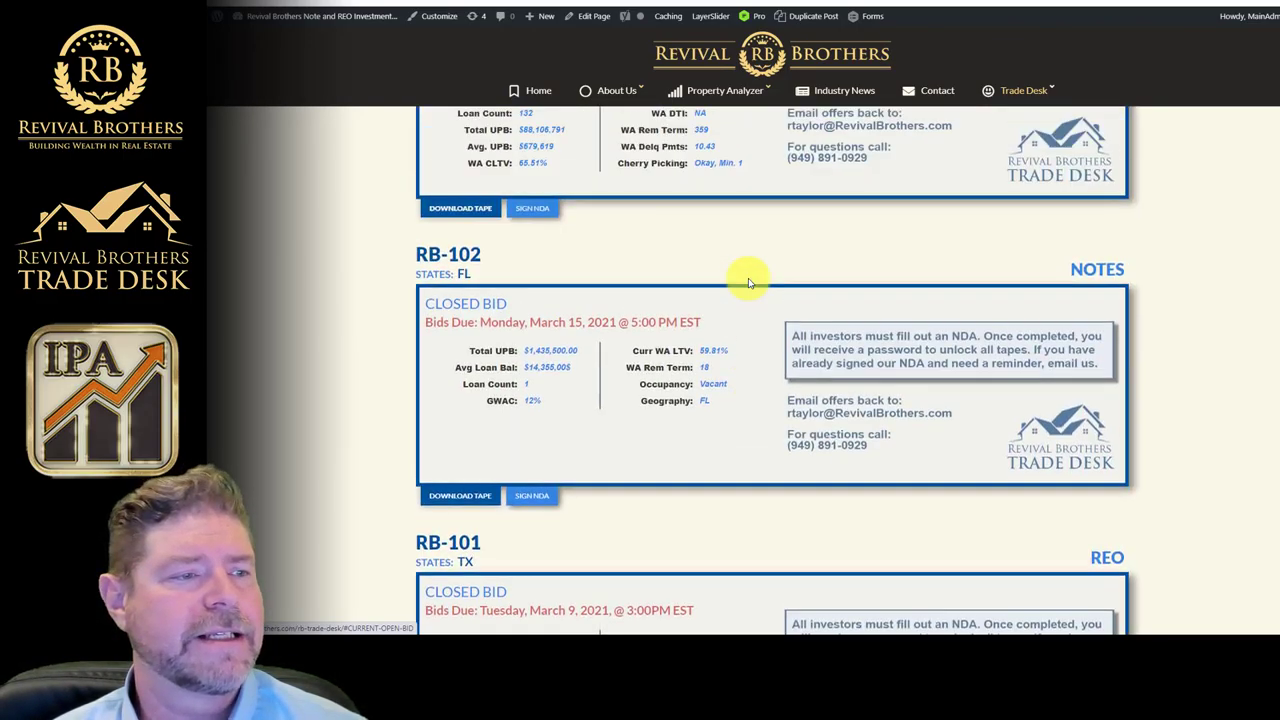
scroll(748, 283, up, 5)
scroll(748, 278, down, 7)
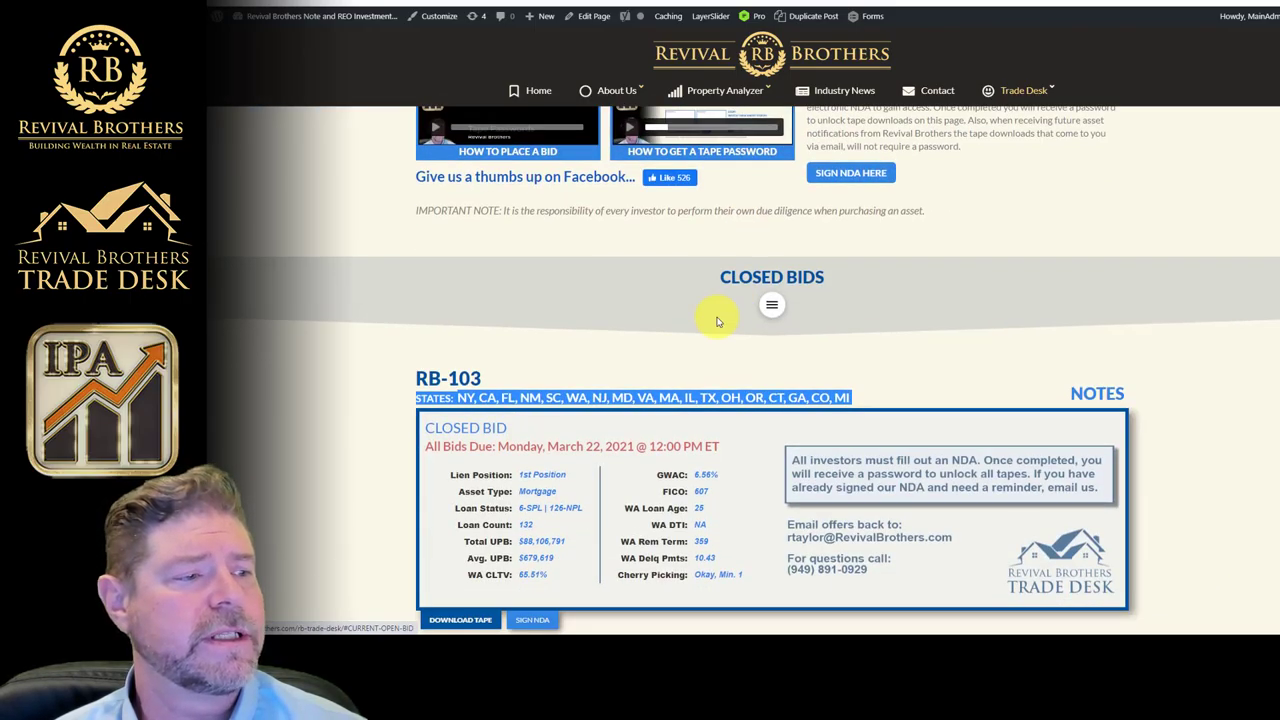
scroll(620, 262, up, 1)
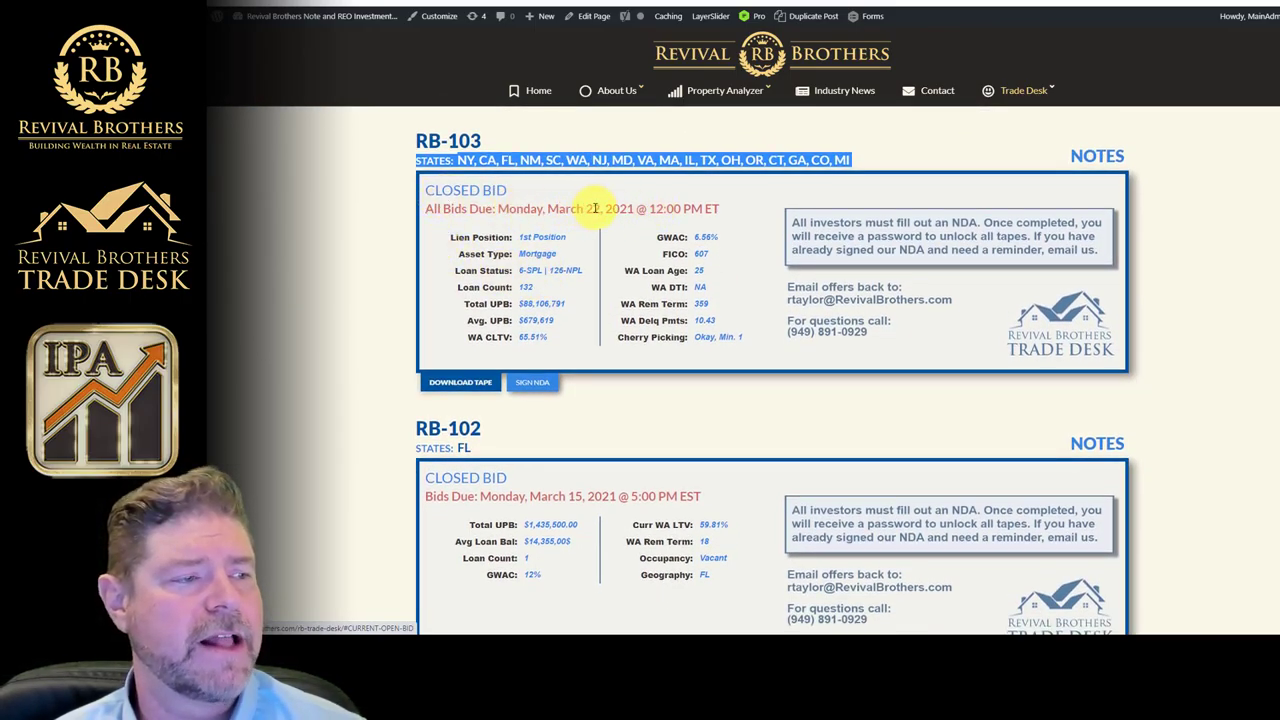
Download the RB-103 loan tape and save it as RB-103-pw.xlsx in C:\temp.
click(441, 384)
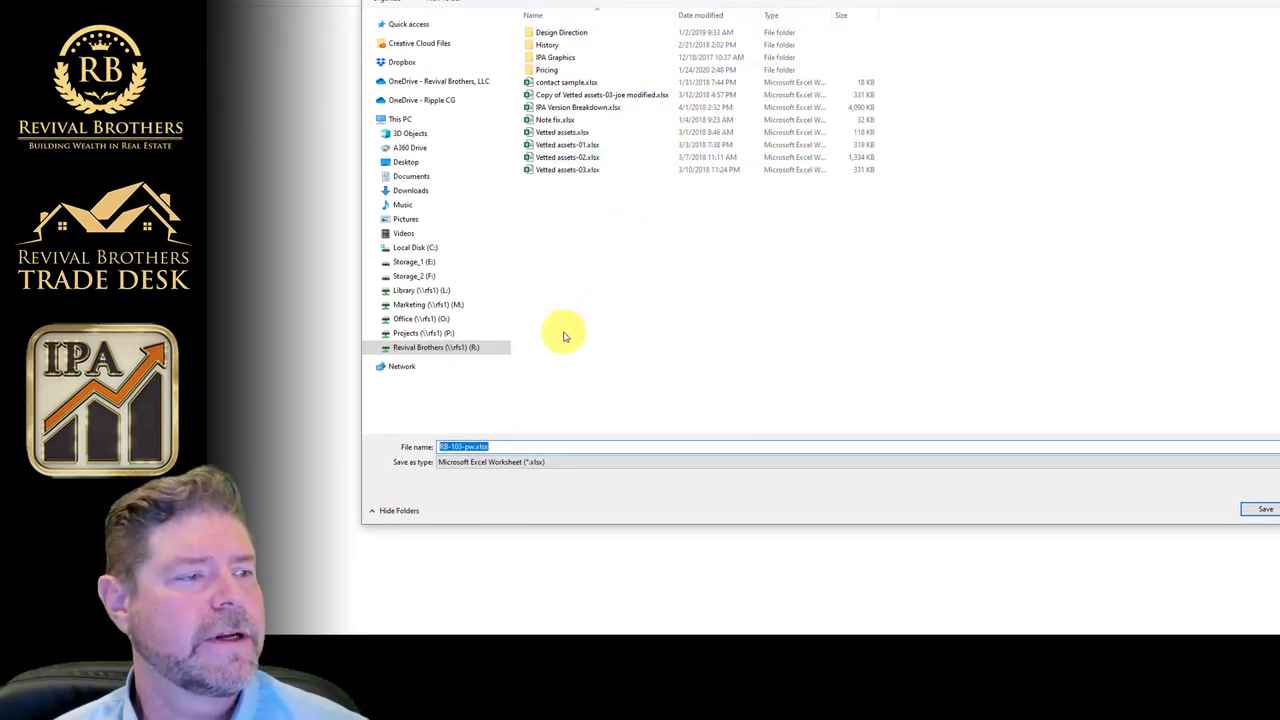
click(415, 247)
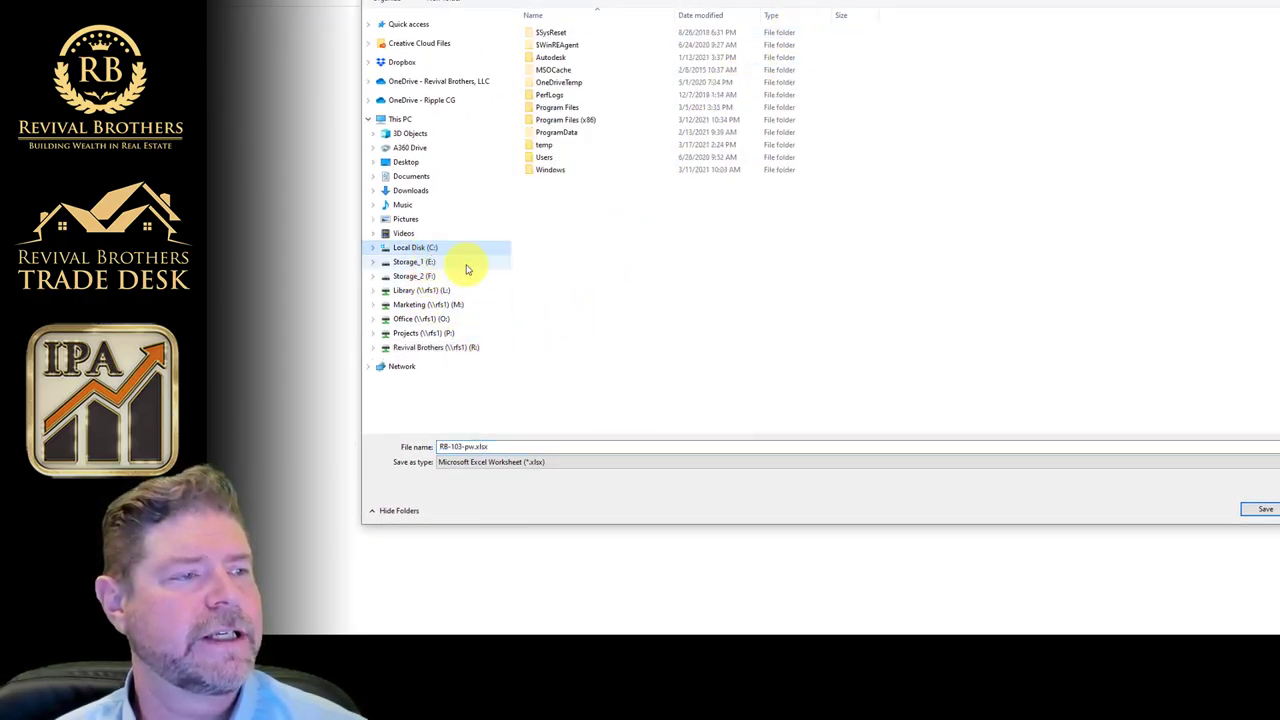
double_click(543, 146)
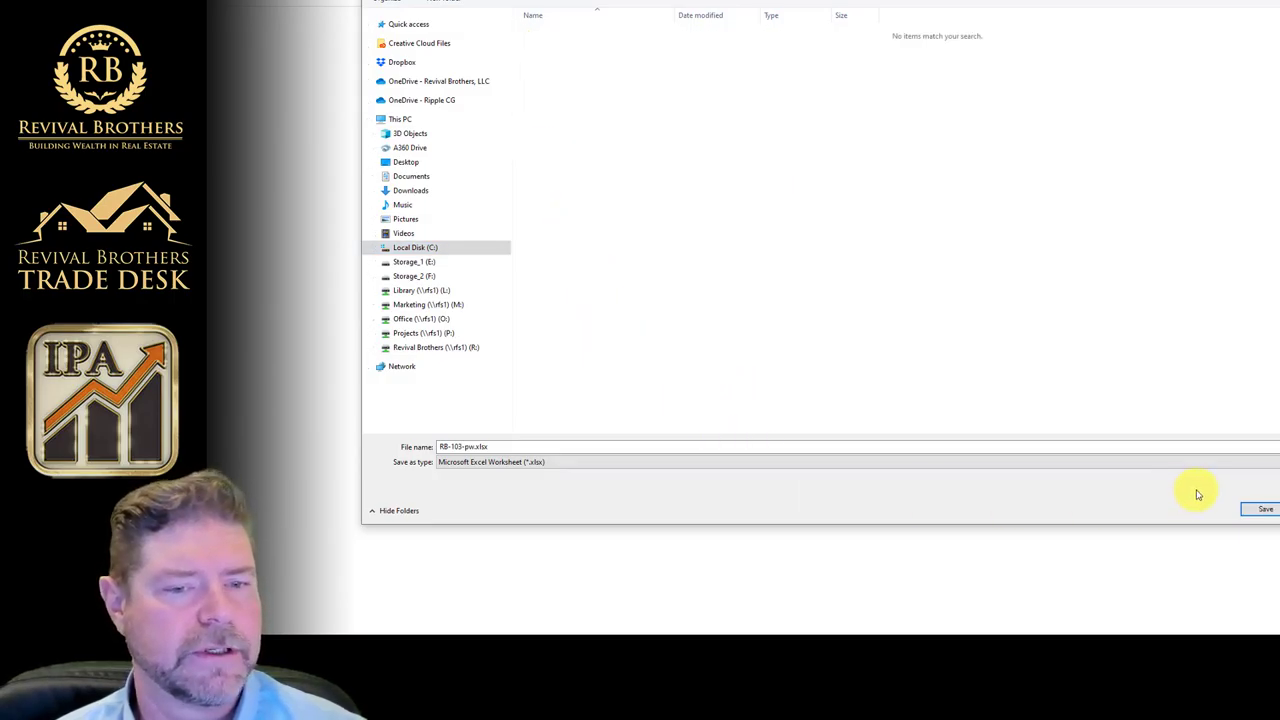
click(1266, 509)
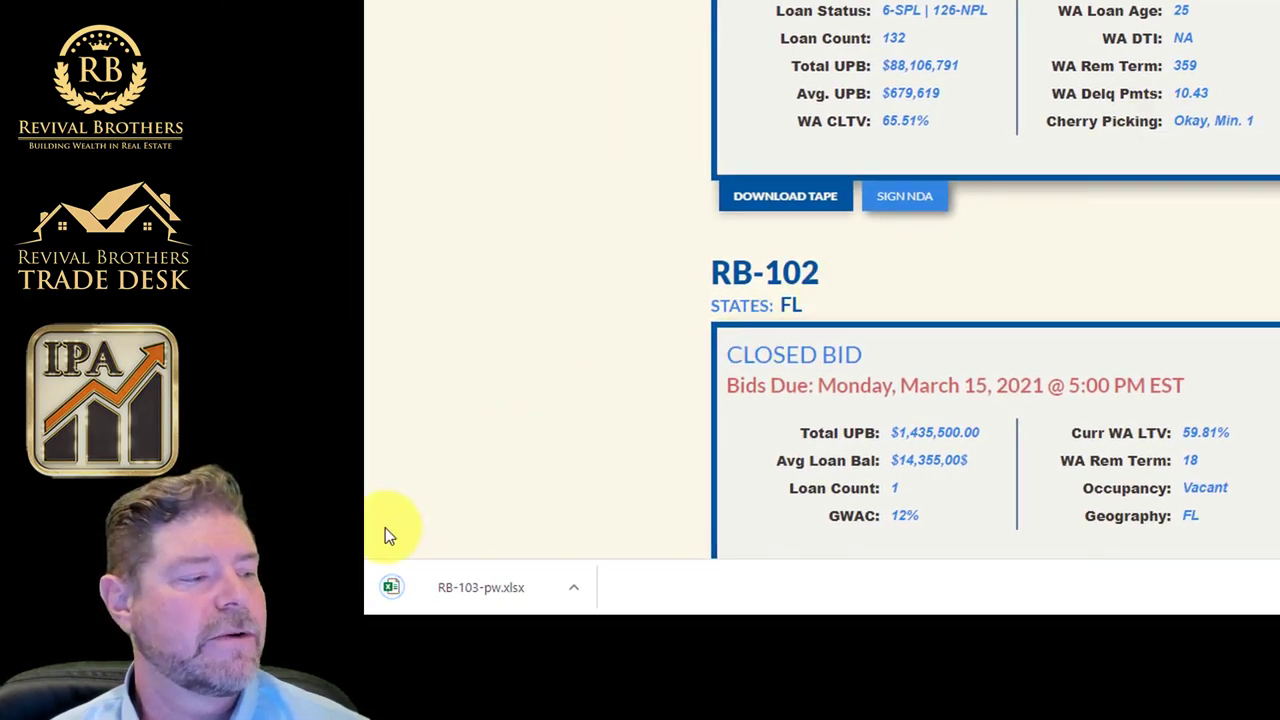
Open RB-103-pw.xlsx from the temp folder by entering the workbook password.
click(577, 588)
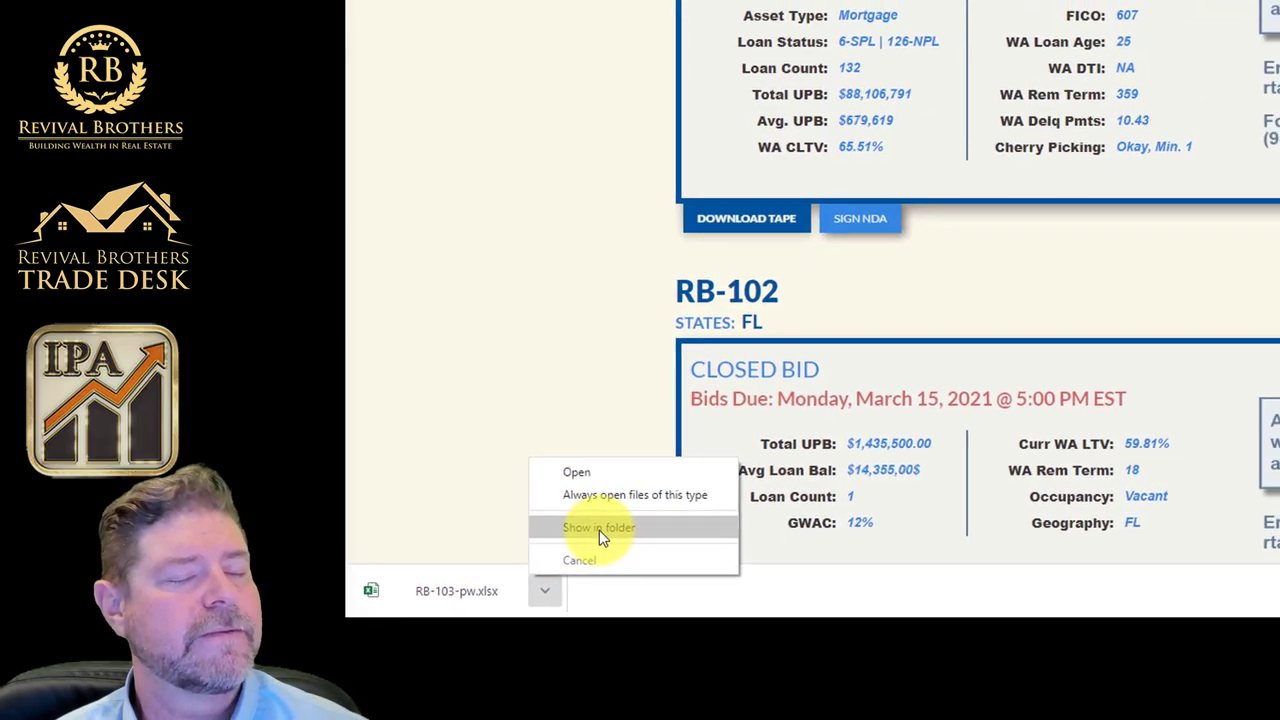
click(628, 522)
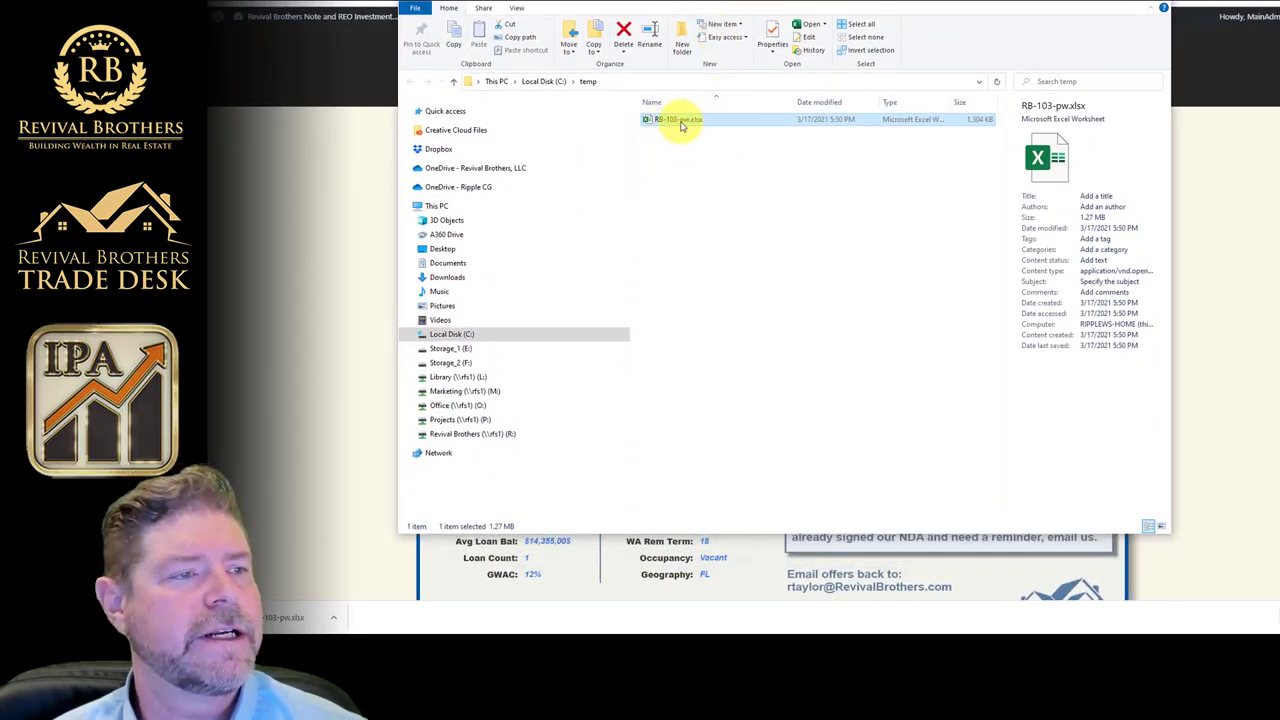
click(681, 203)
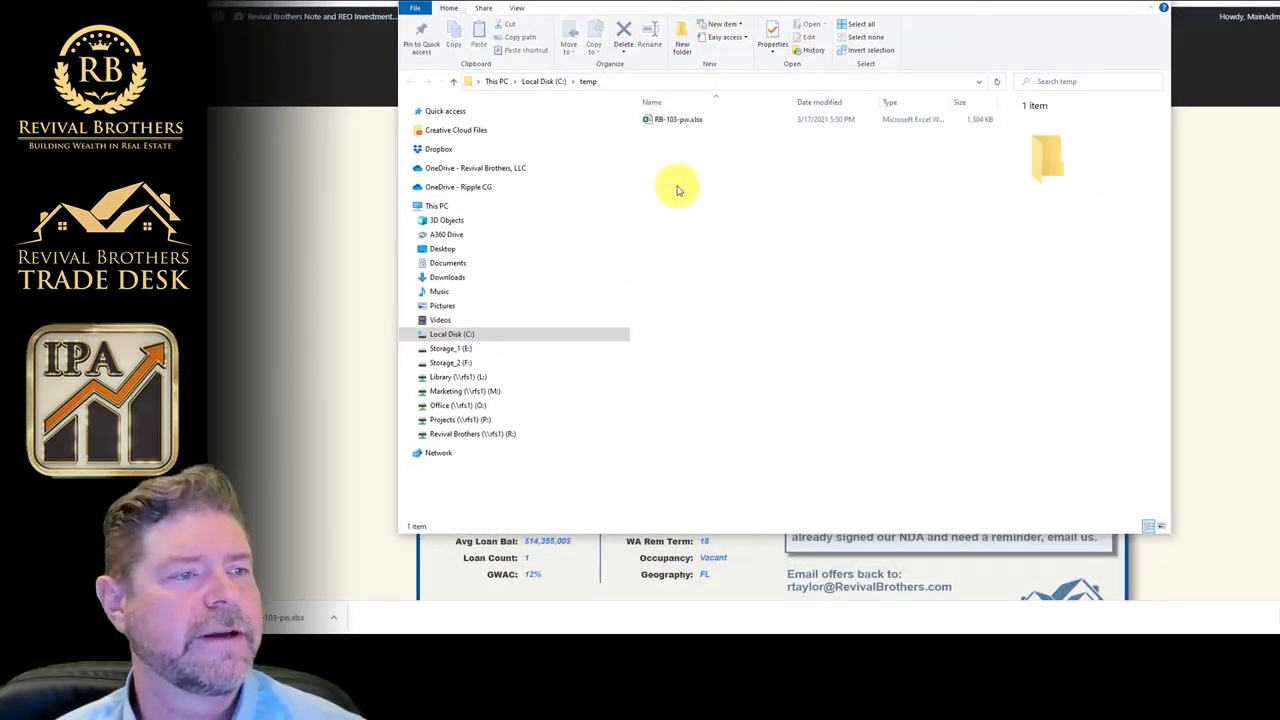
double_click(659, 120)
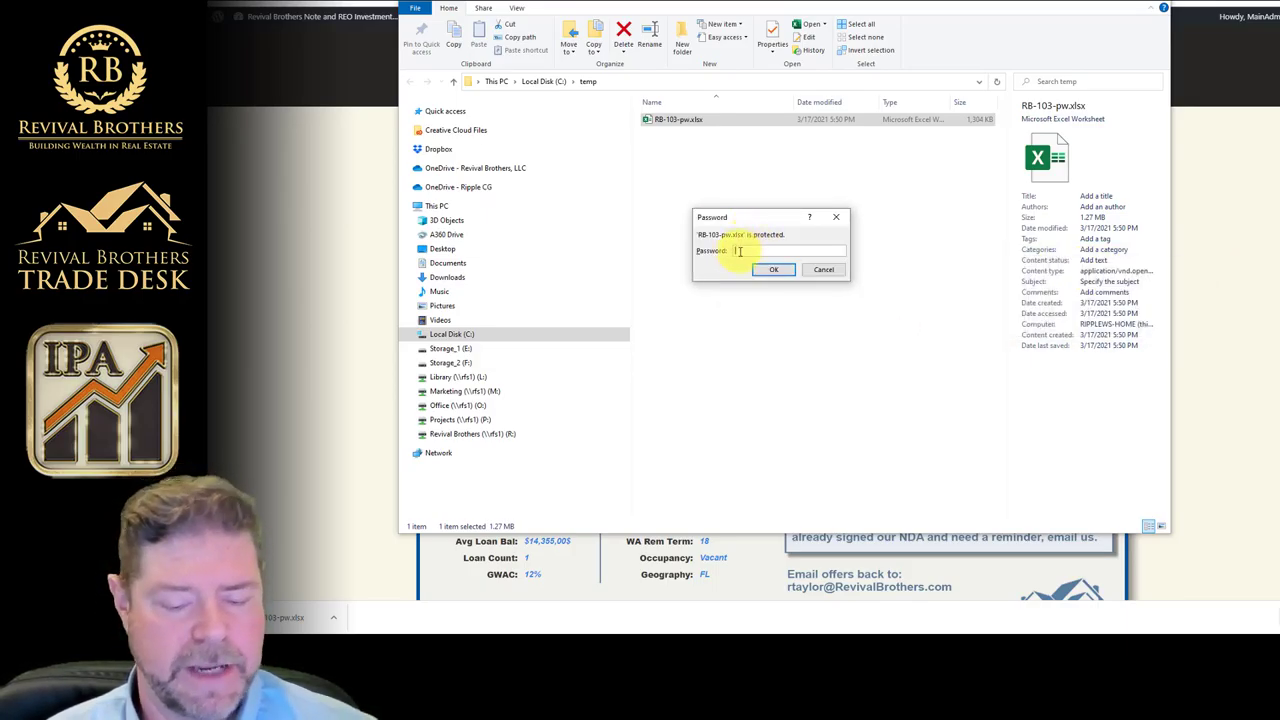
text(•••••)
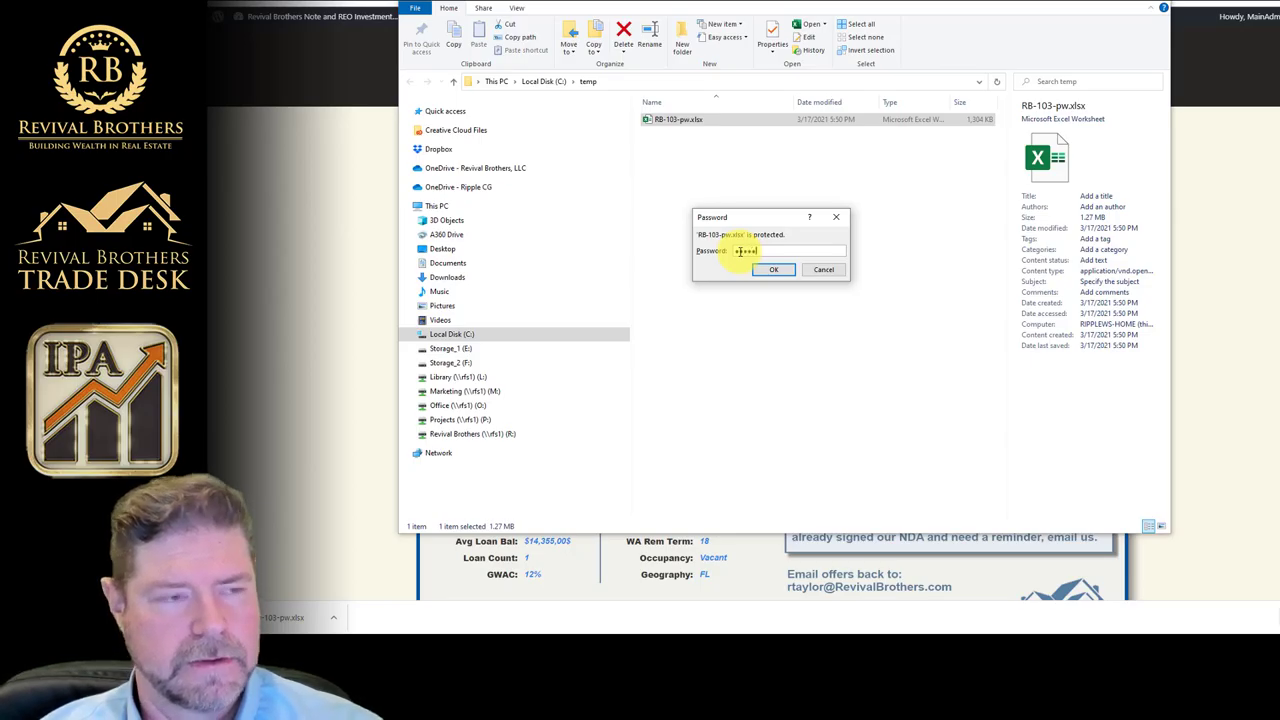
key(Return)
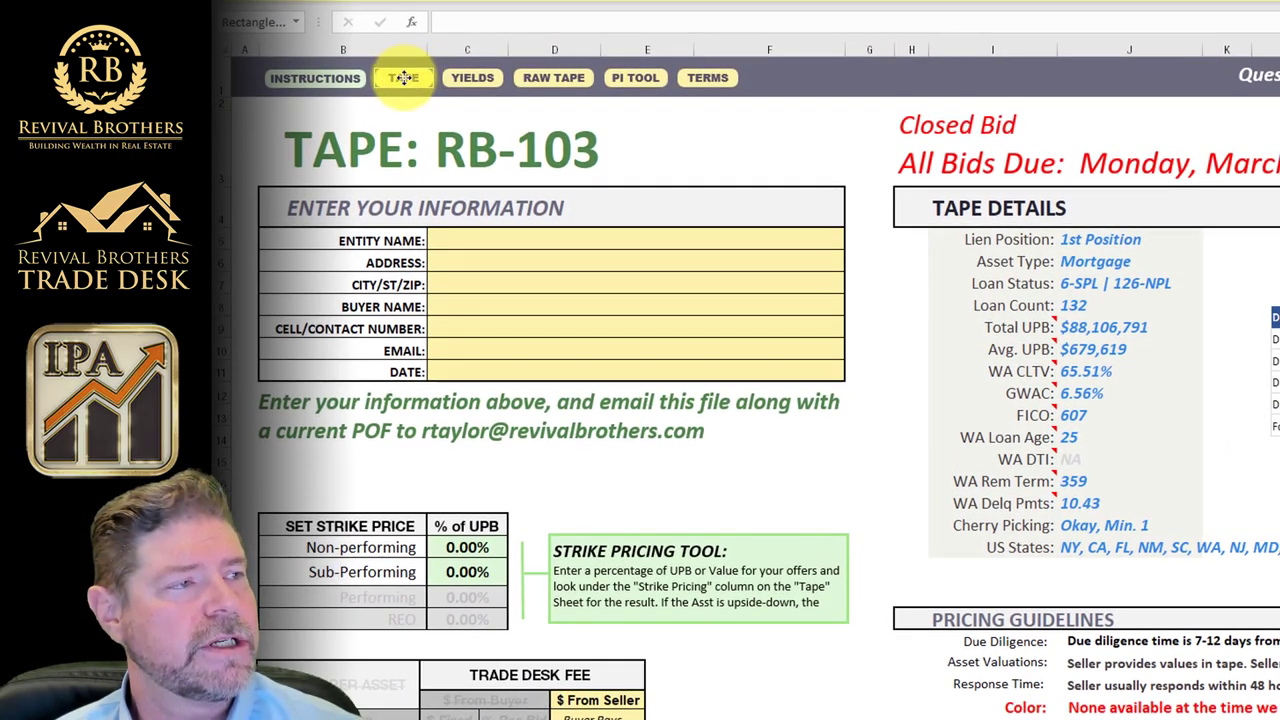
click(415, 125)
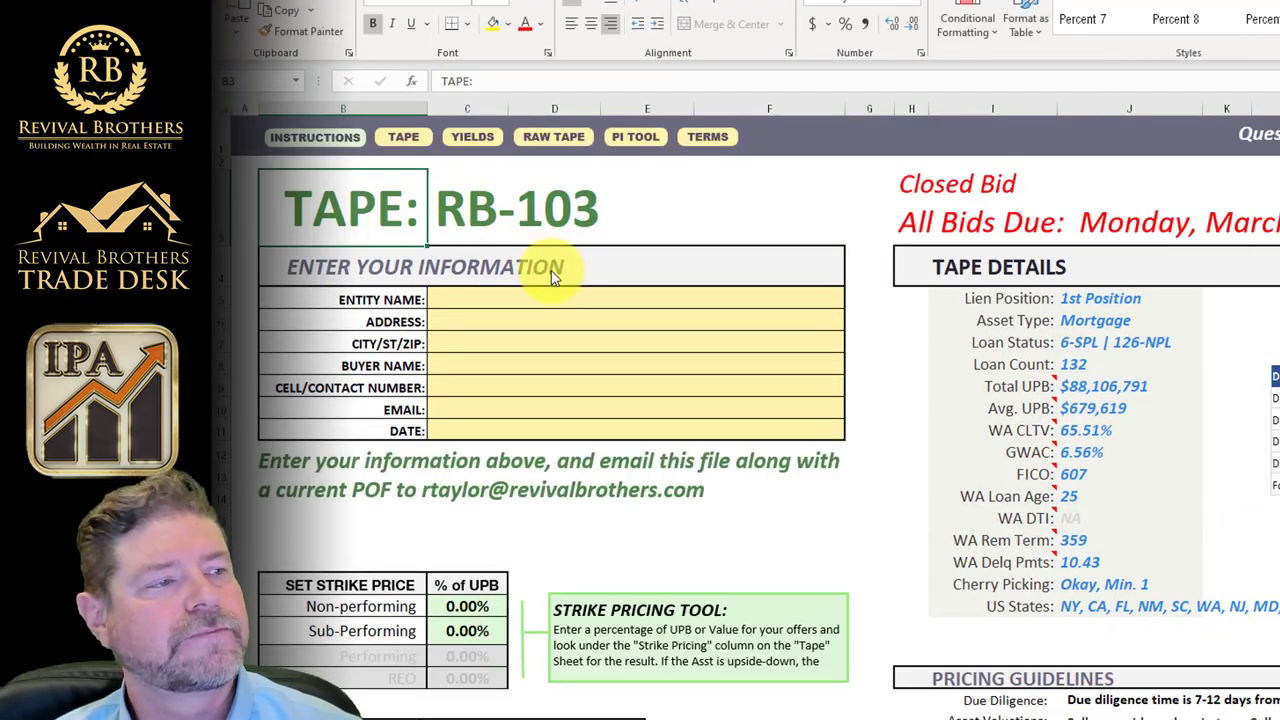
click(405, 142)
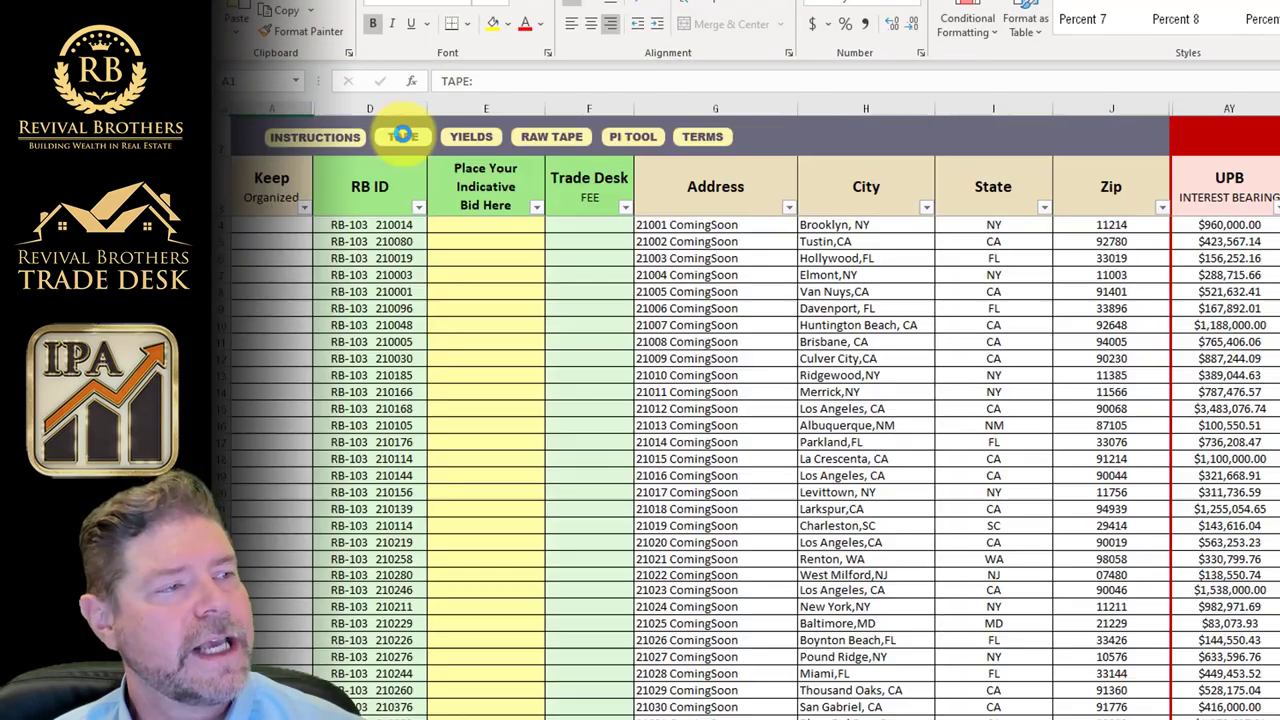
click(481, 138)
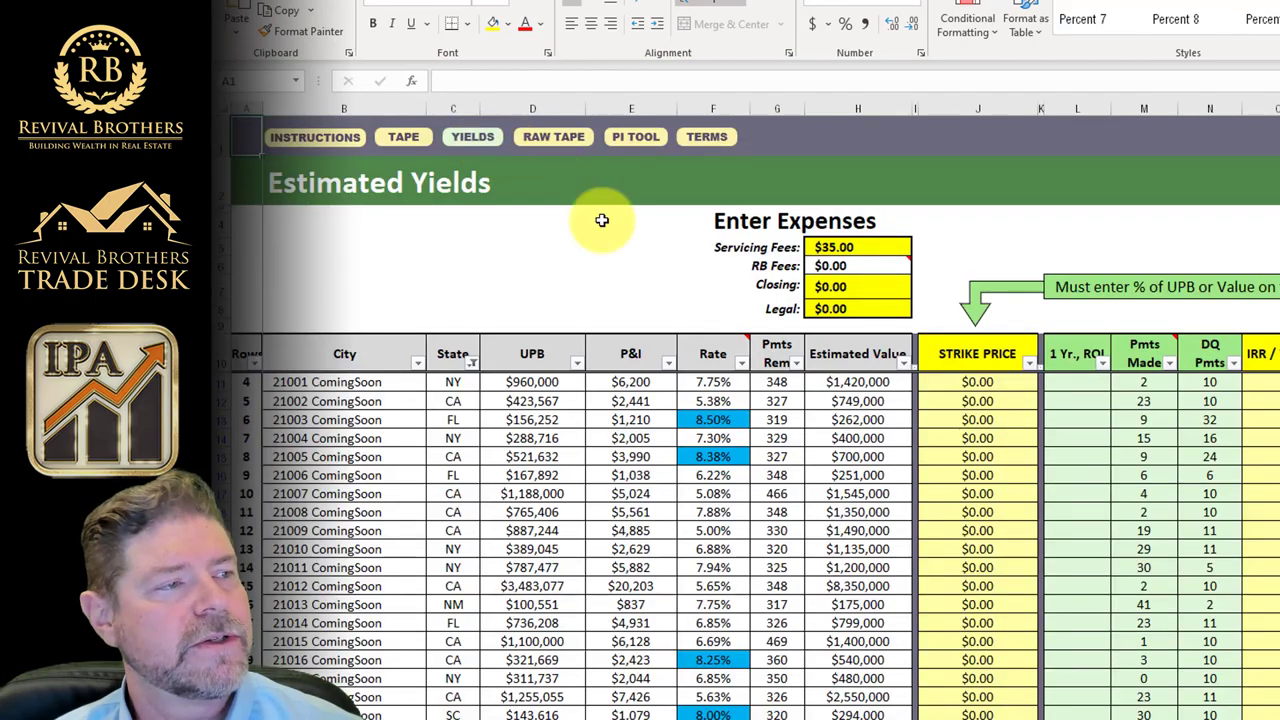
click(558, 136)
click(626, 148)
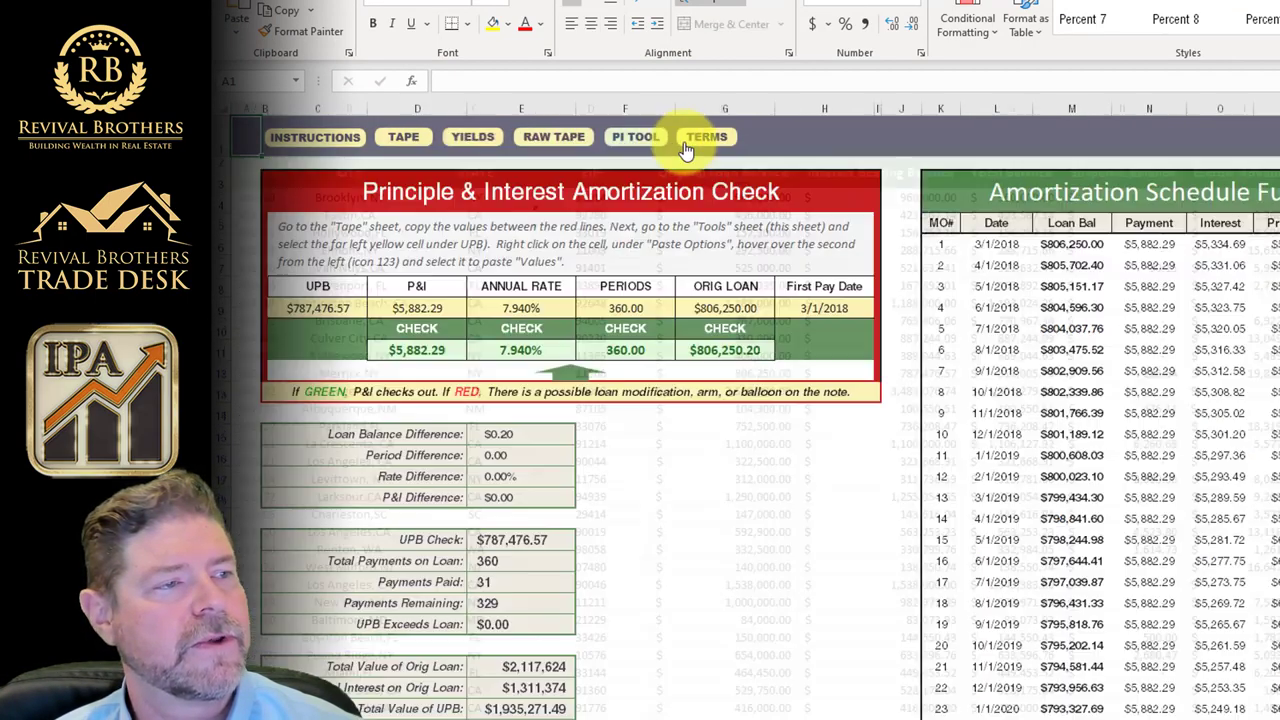
click(708, 142)
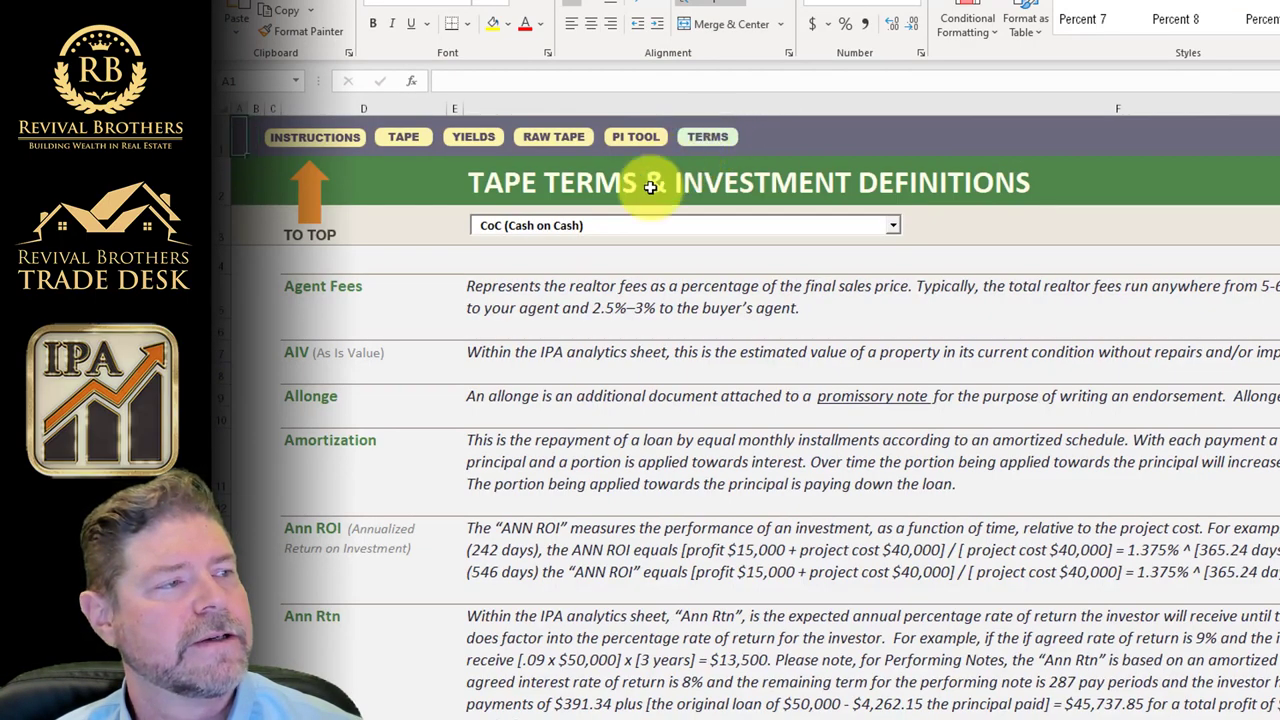
click(323, 135)
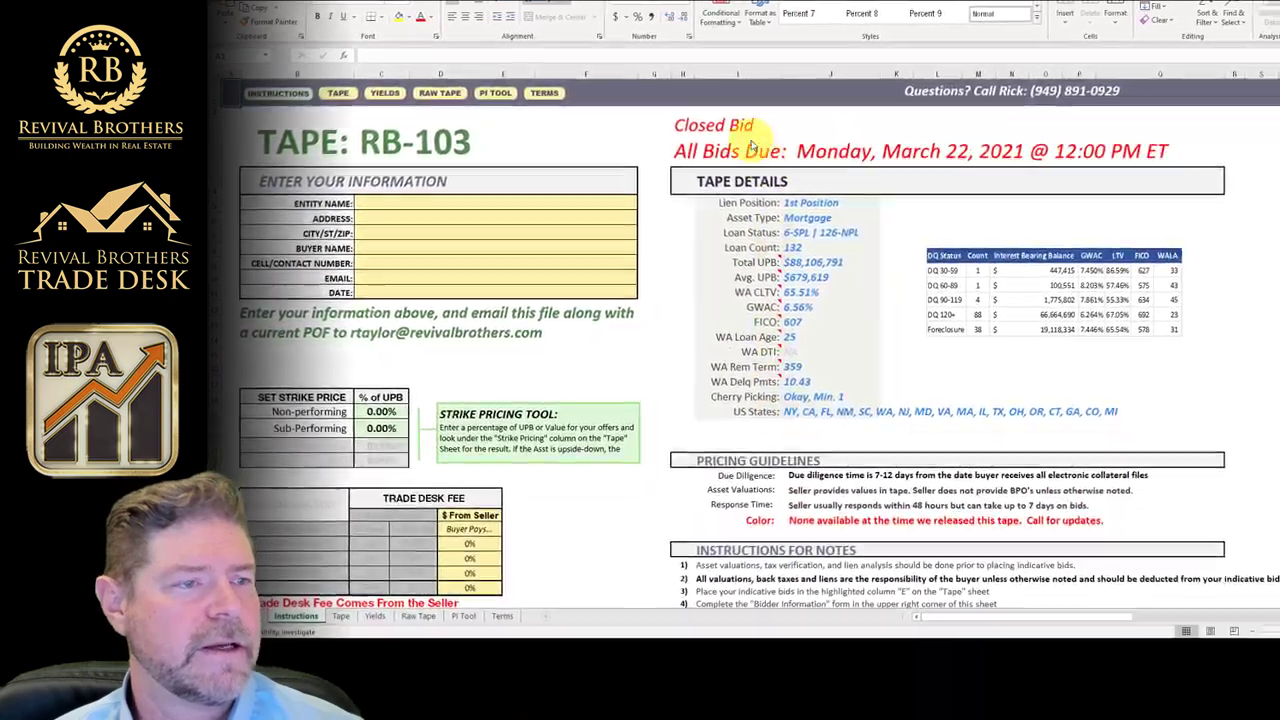
scroll(887, 292, down, 4)
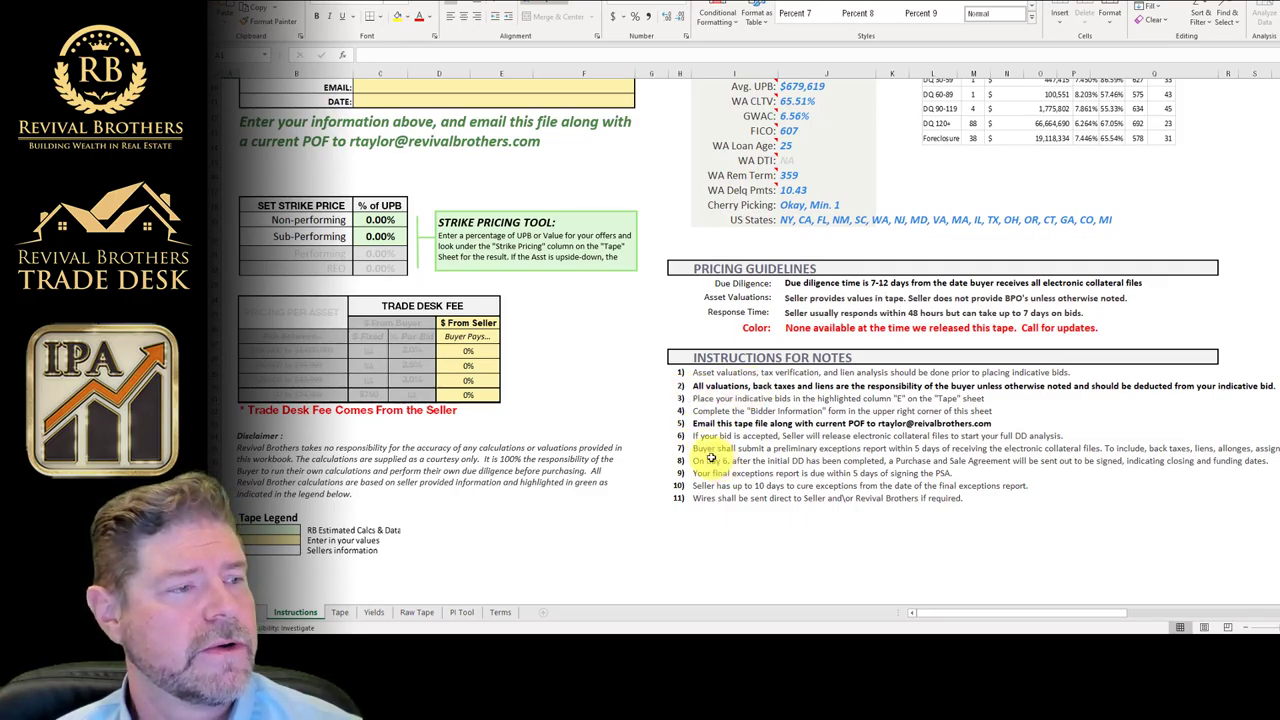
scroll(710, 455, up, 4)
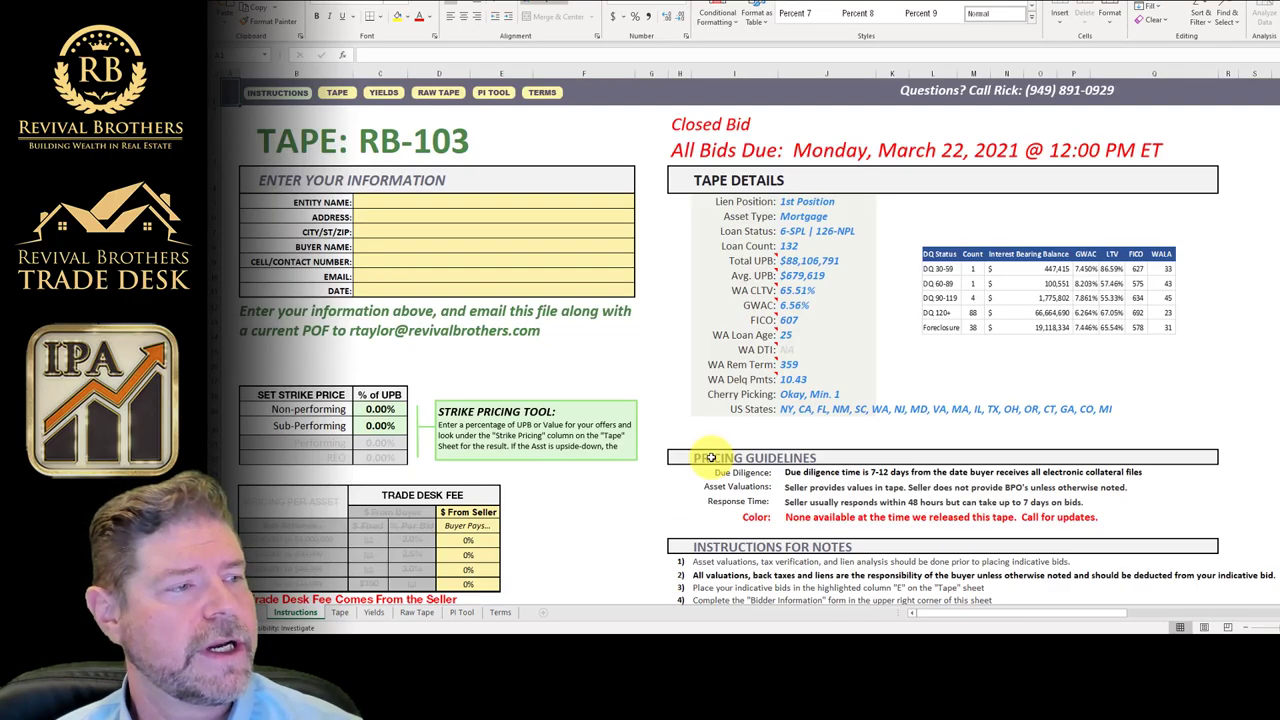
Enter 70% as the Non-performing strike price and check the Tape sheet's Strike Pricing formula.
click(384, 409)
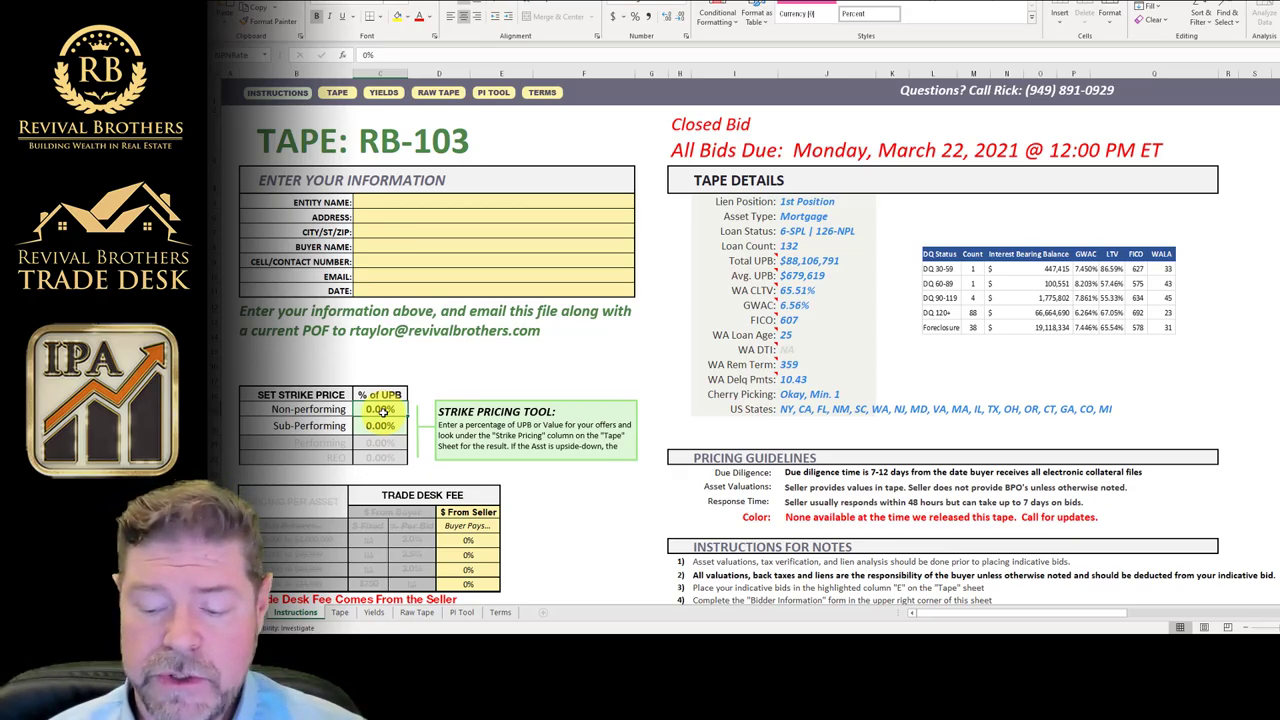
text(70)
key(Return)
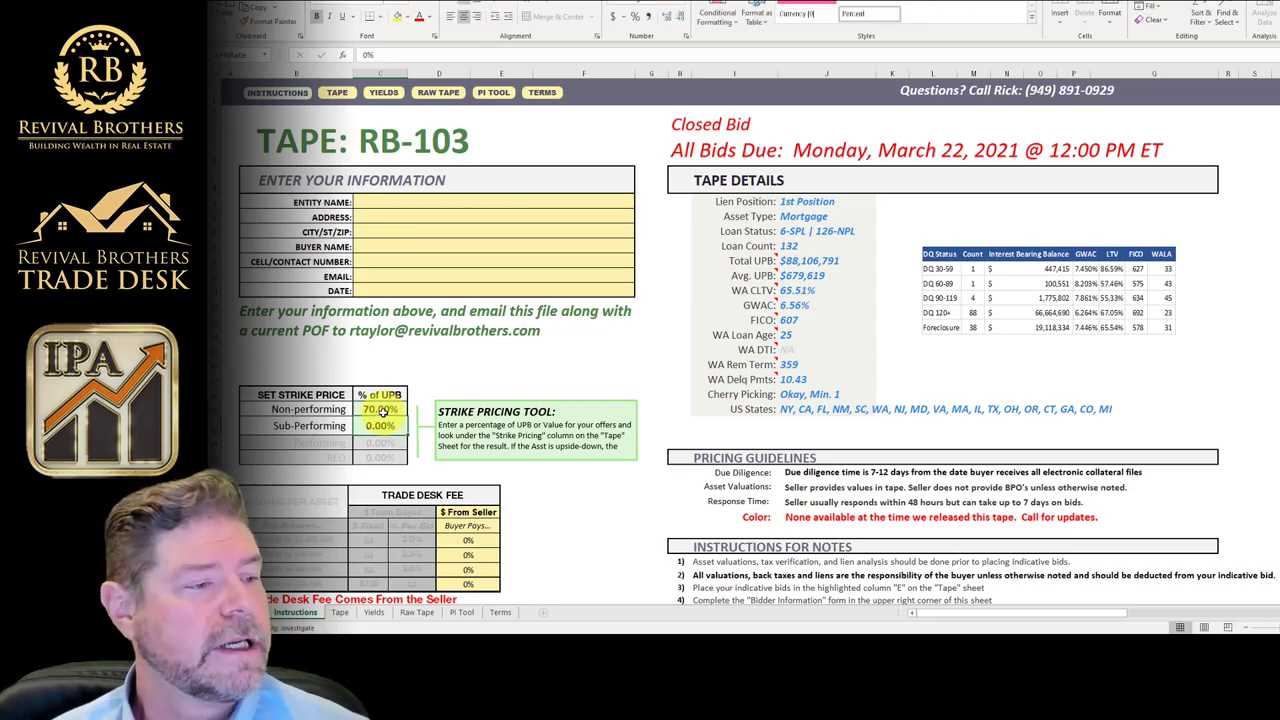
click(340, 612)
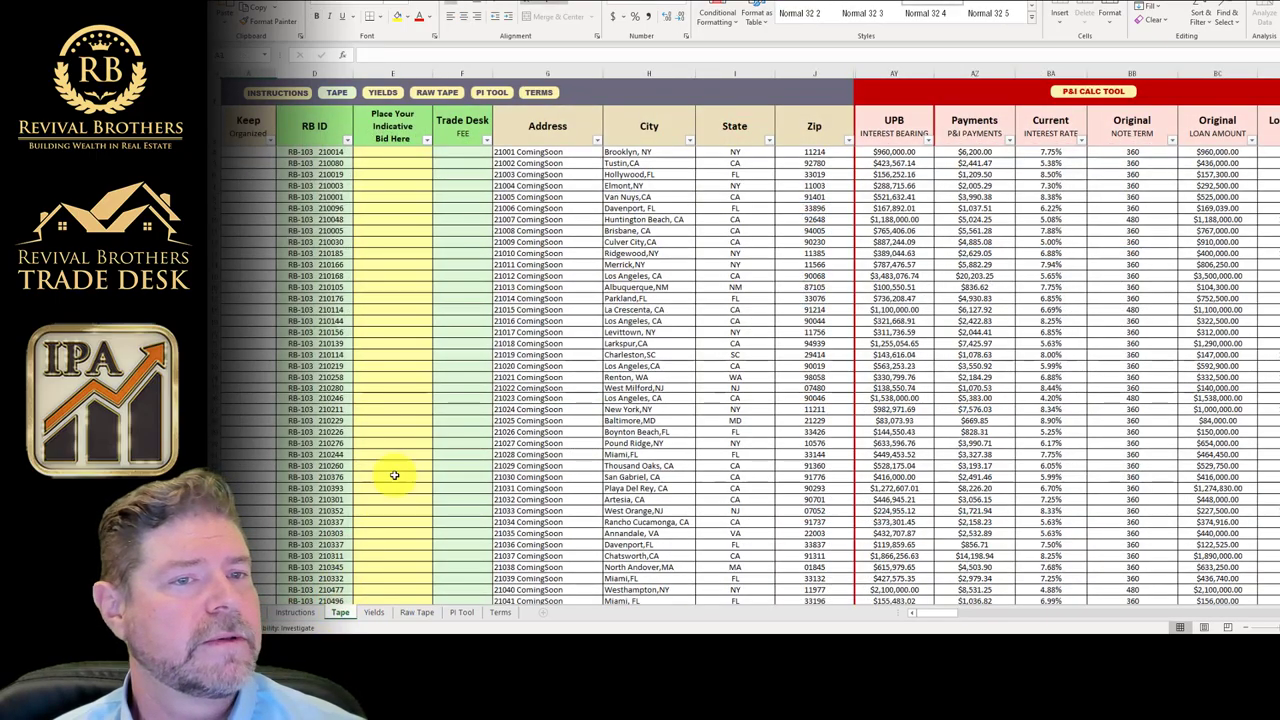
scroll(598, 242, right, 1)
scroll(596, 242, right, 6)
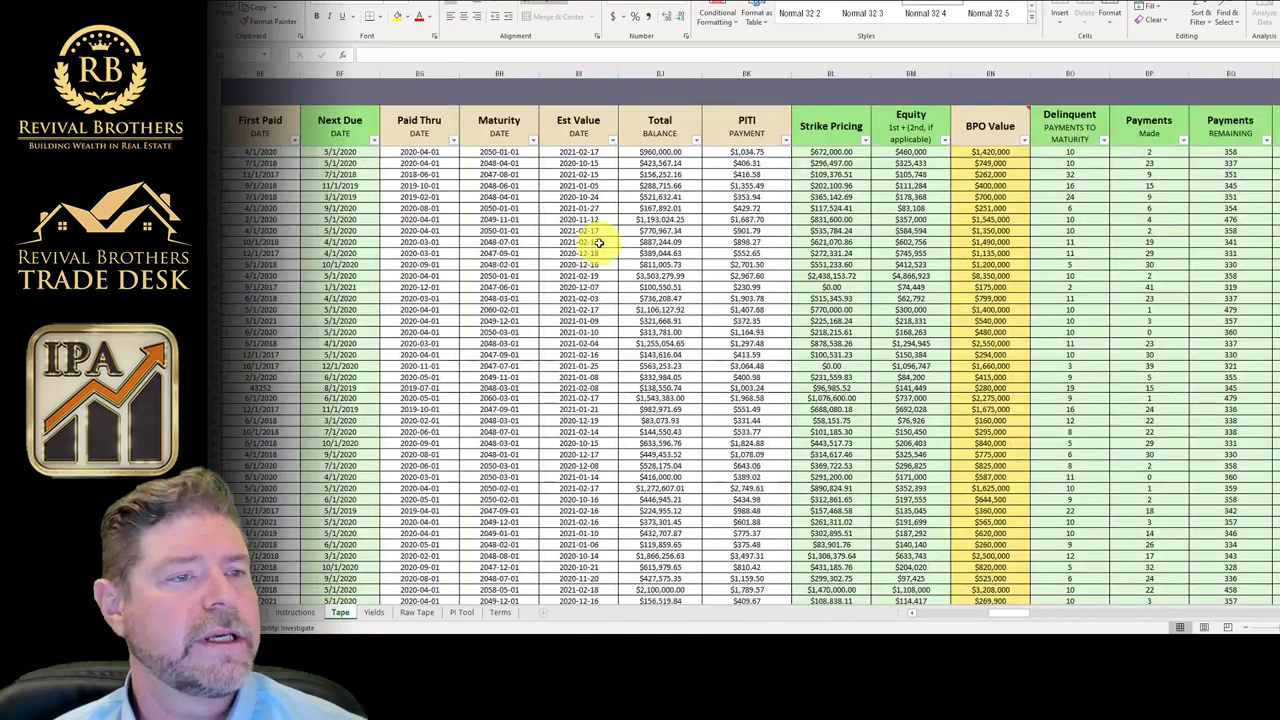
click(836, 152)
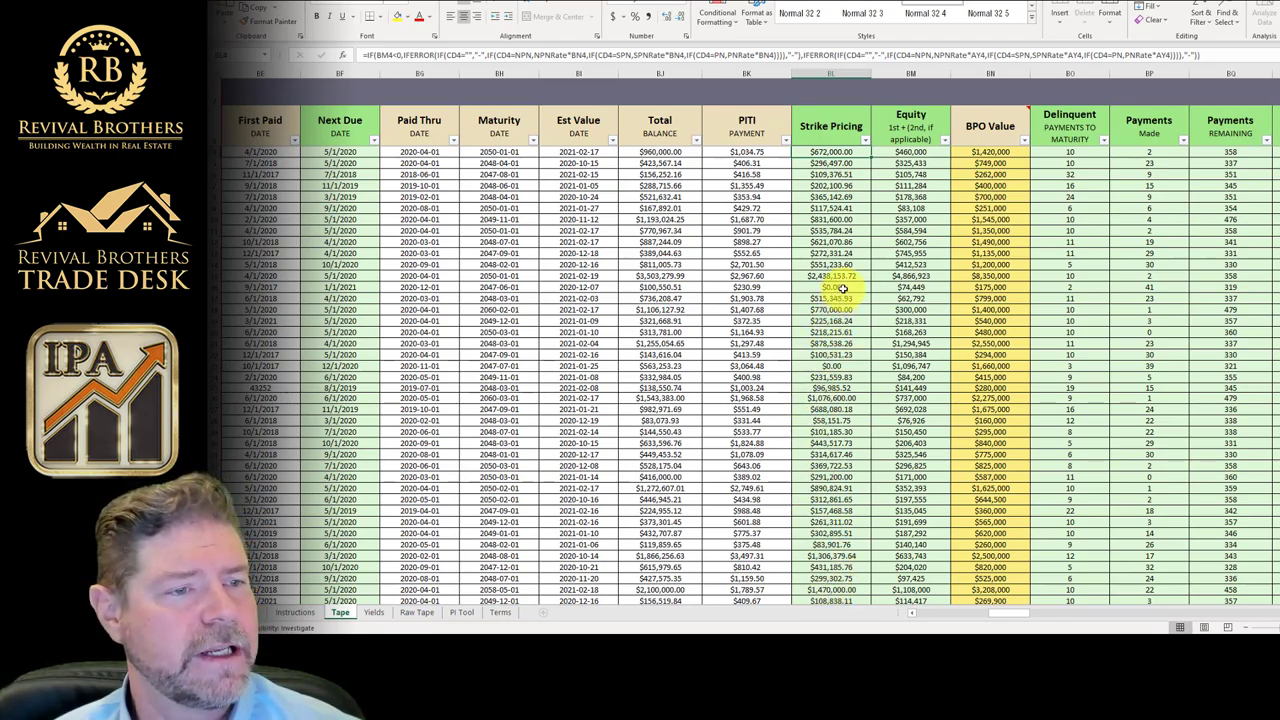
Enter 80% as the Sub-Performing strike price on the Instructions sheet.
click(296, 612)
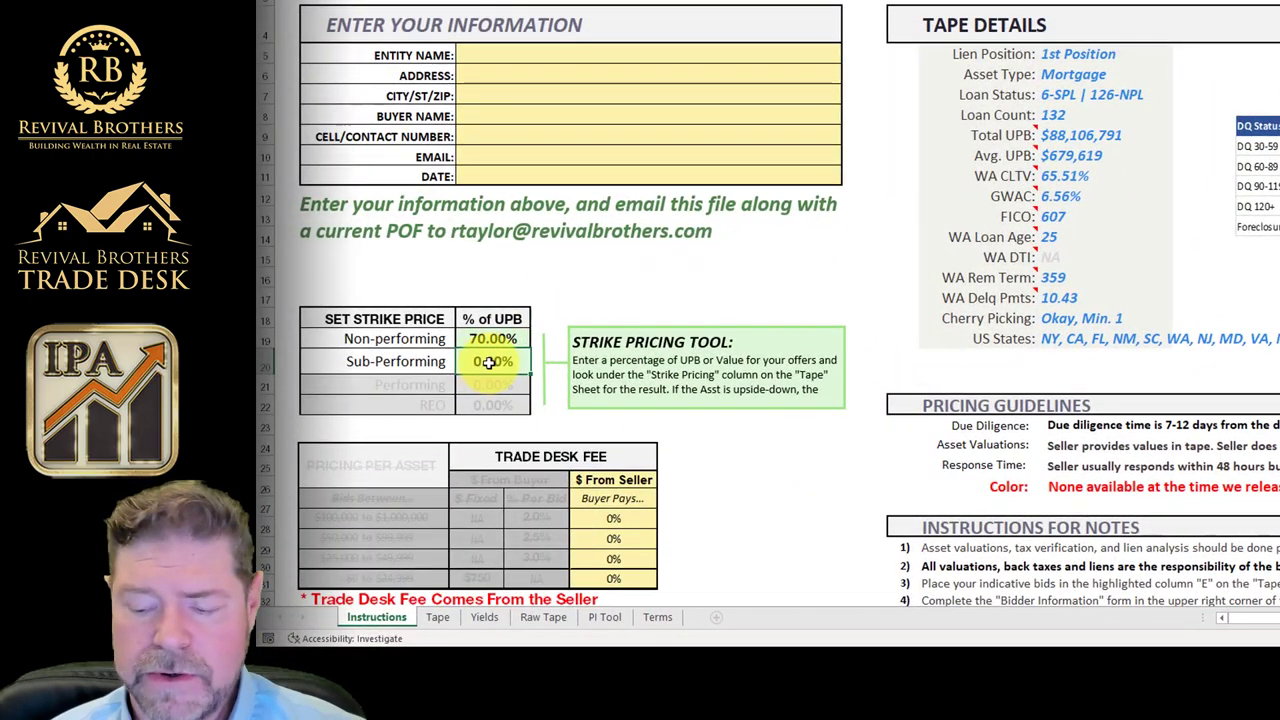
text(80)
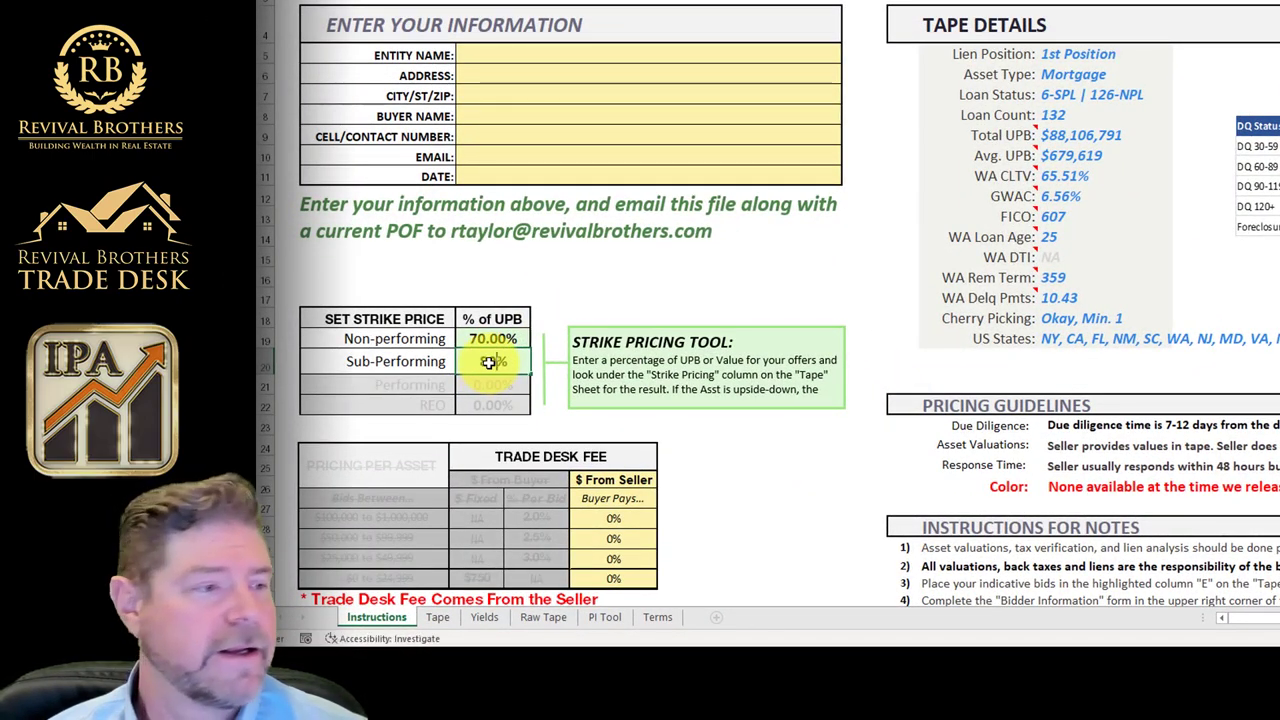
key(Return)
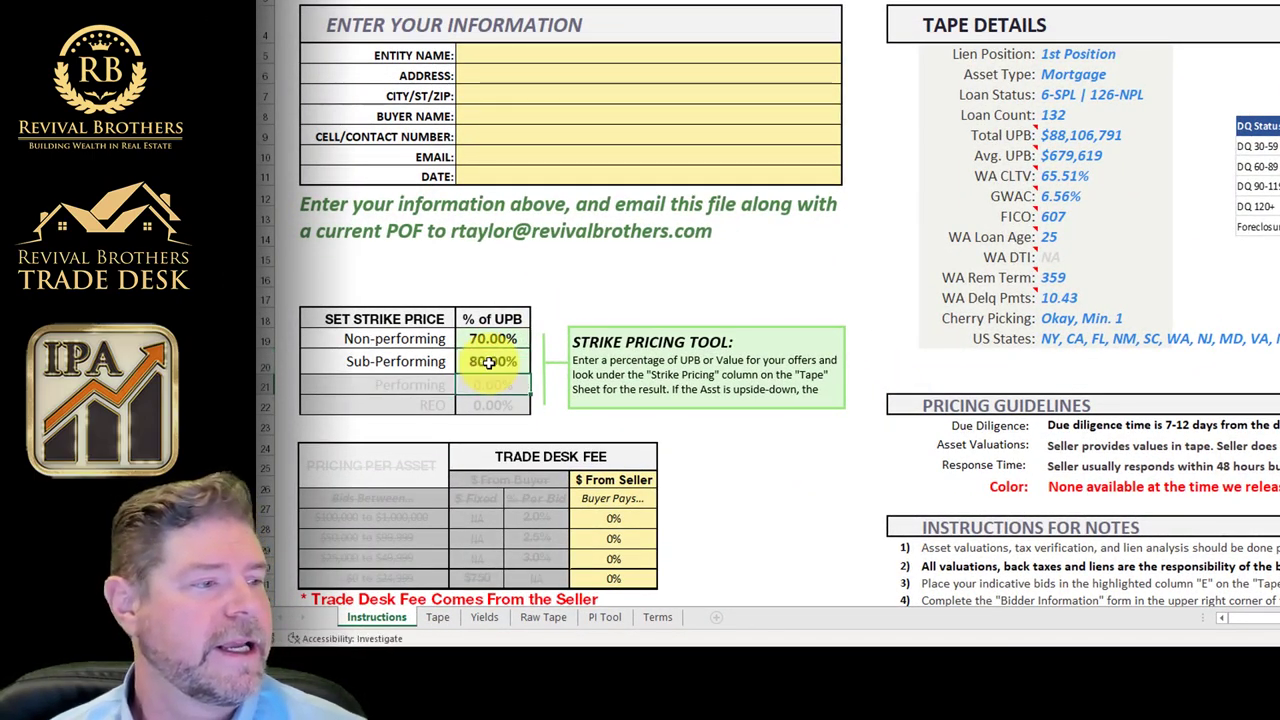
Review the Tape sheet's Strike Pricing and LIEN STATUS values, then bring up Estimated Yields.
click(440, 618)
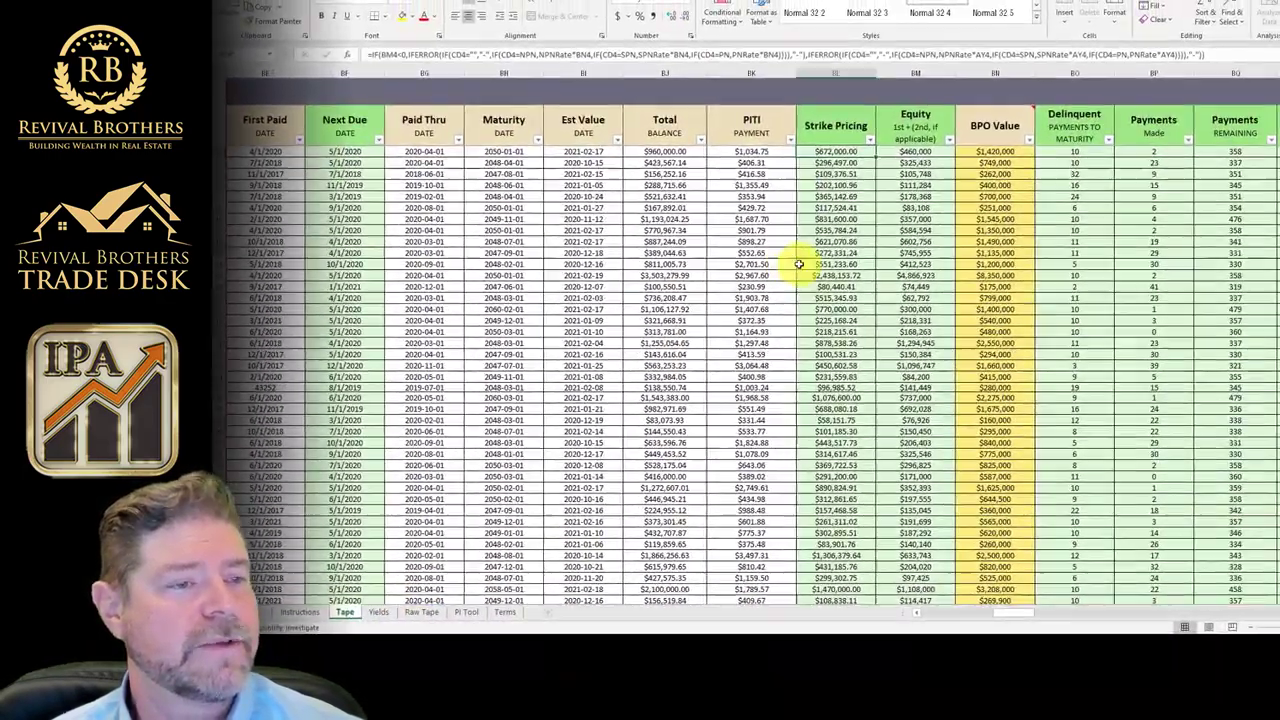
scroll(837, 457, down, 10)
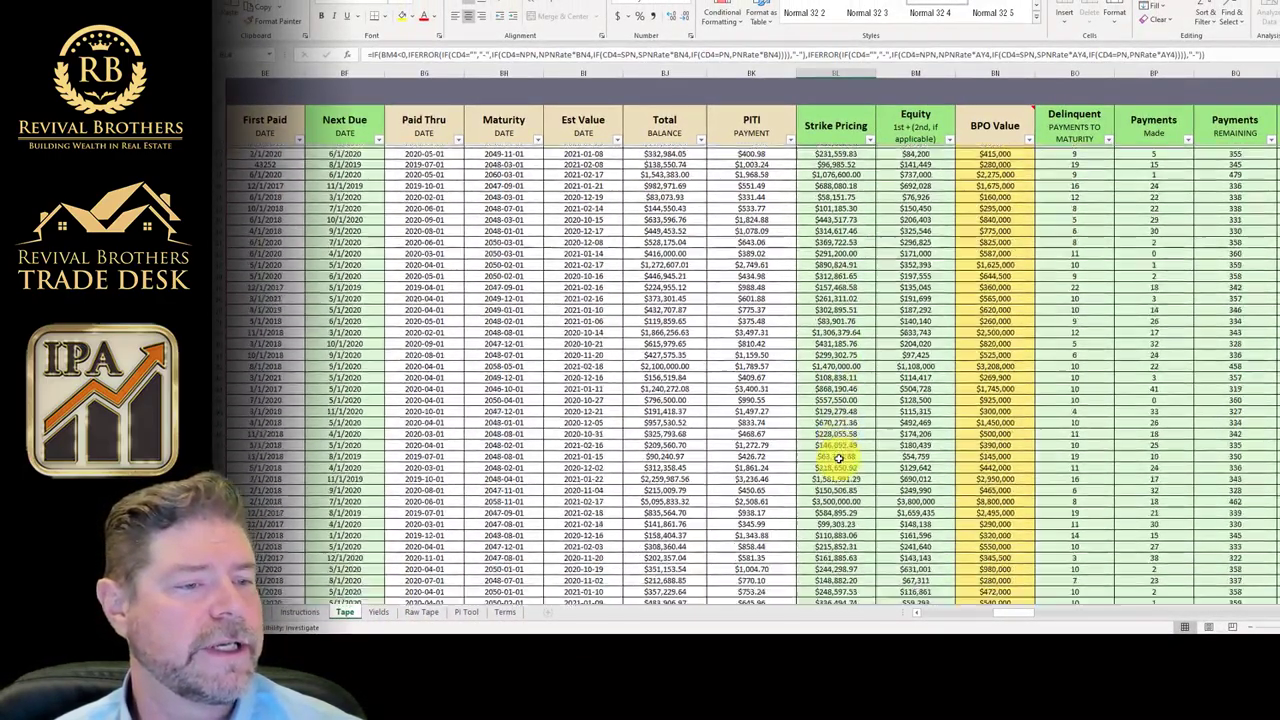
scroll(837, 457, down, 5)
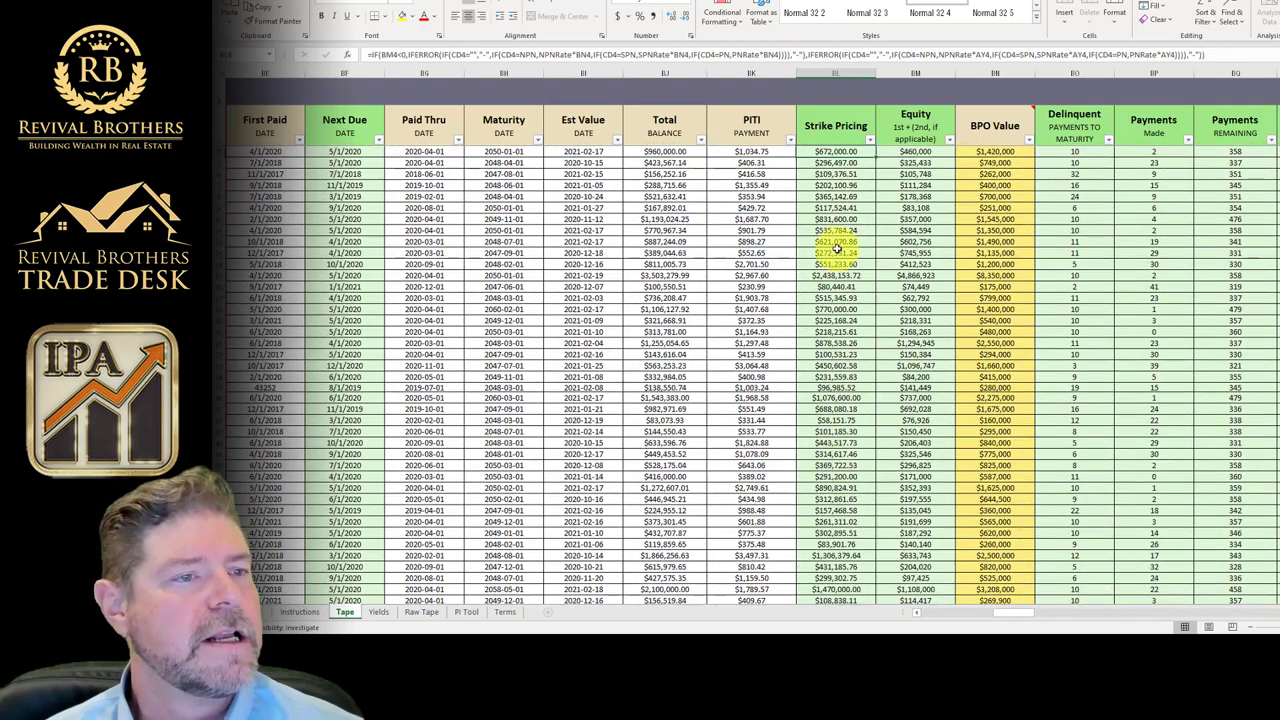
scroll(826, 232, right, 6)
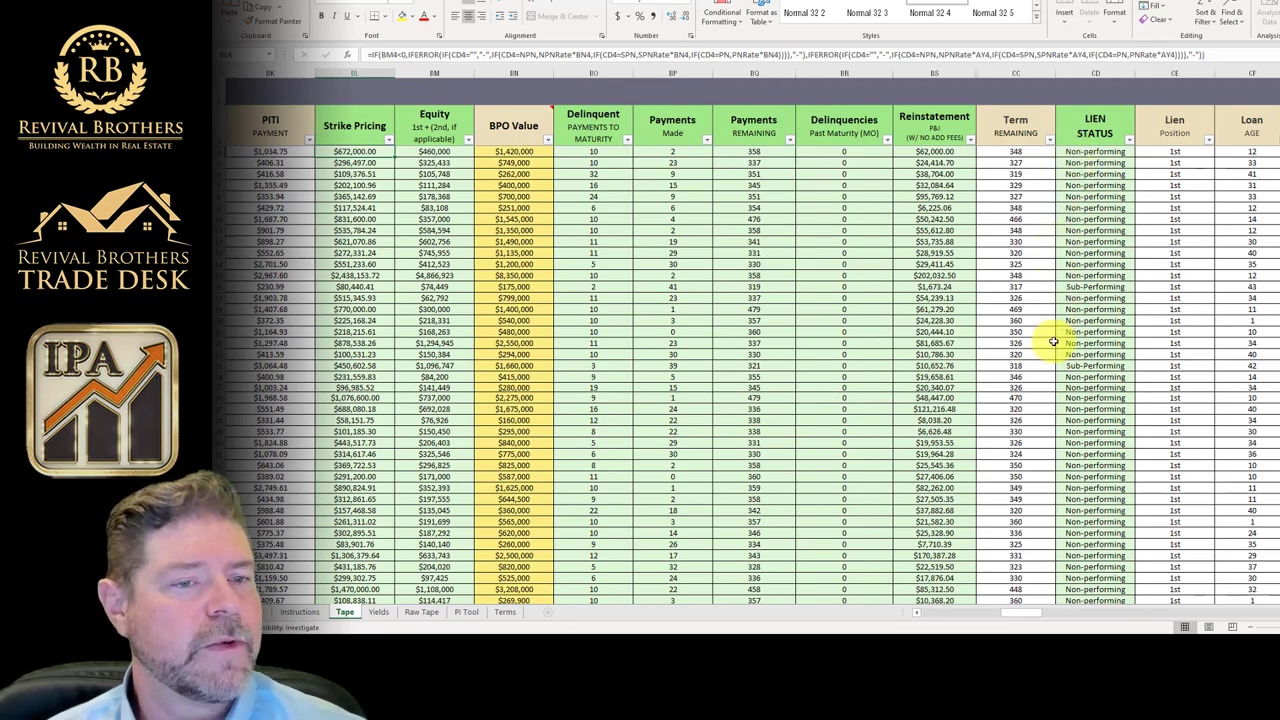
click(1097, 371)
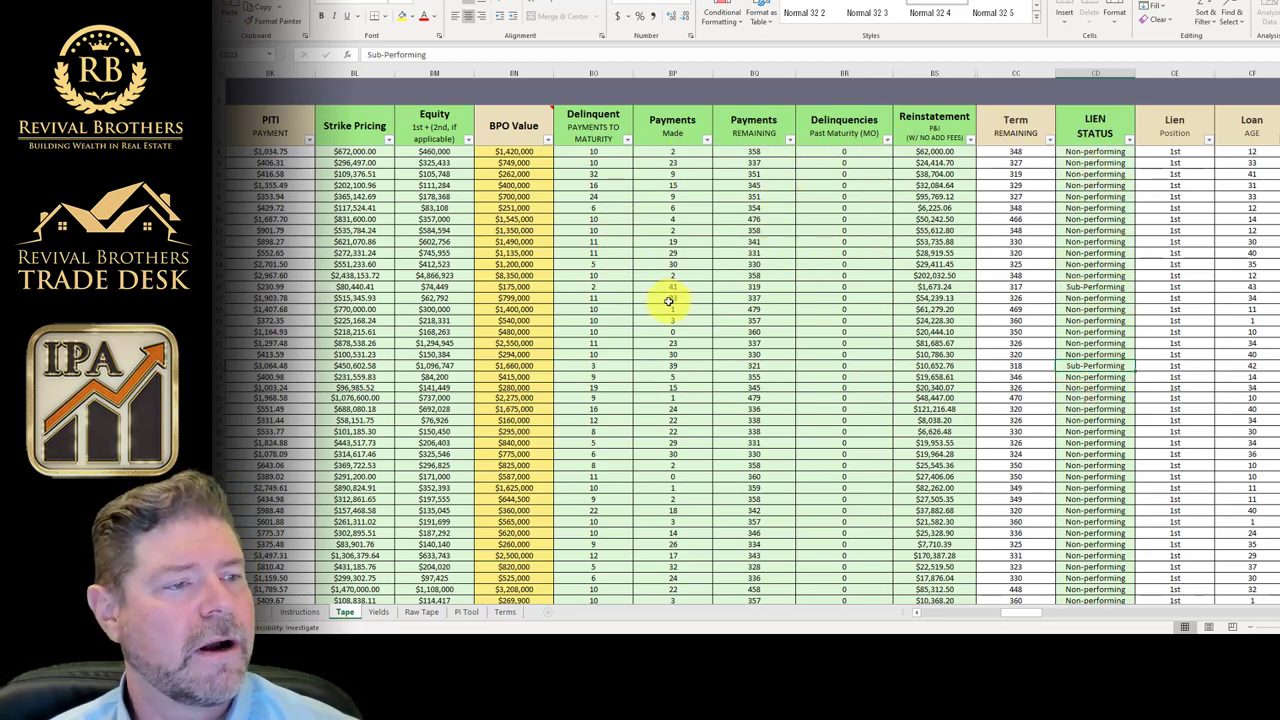
scroll(669, 300, left, 10)
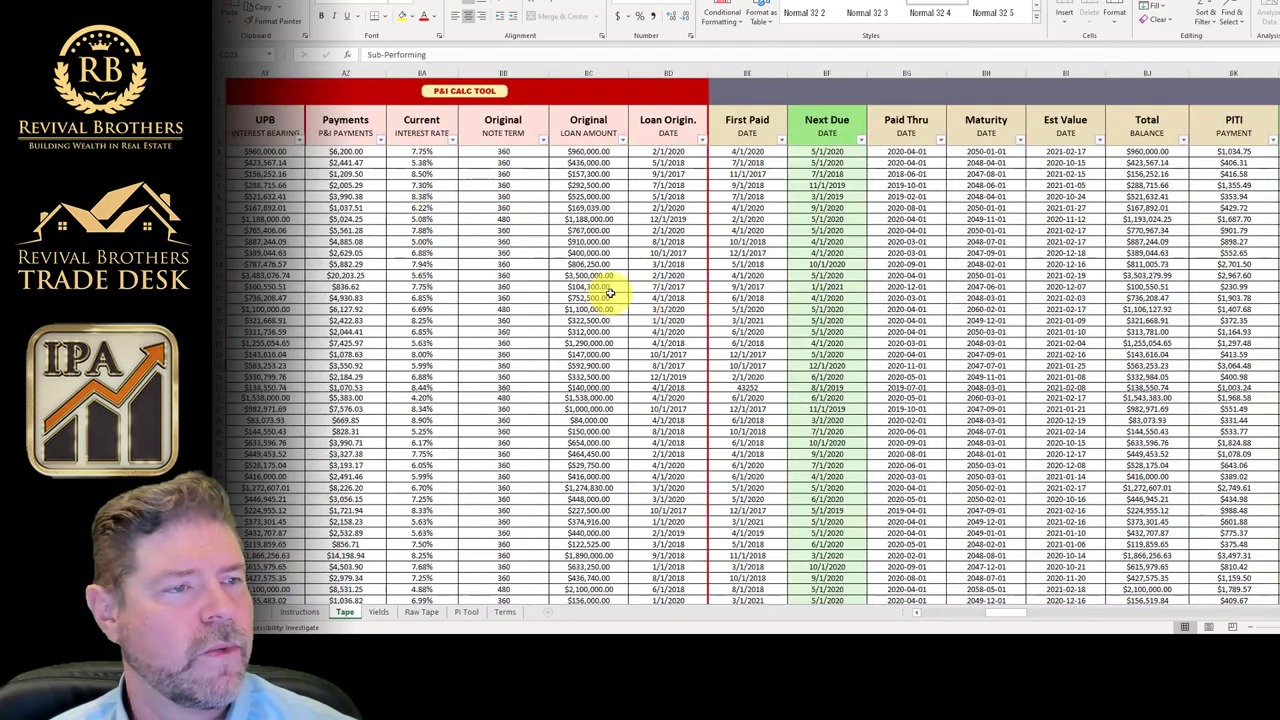
scroll(533, 272, left, 10)
scroll(533, 272, left, 2)
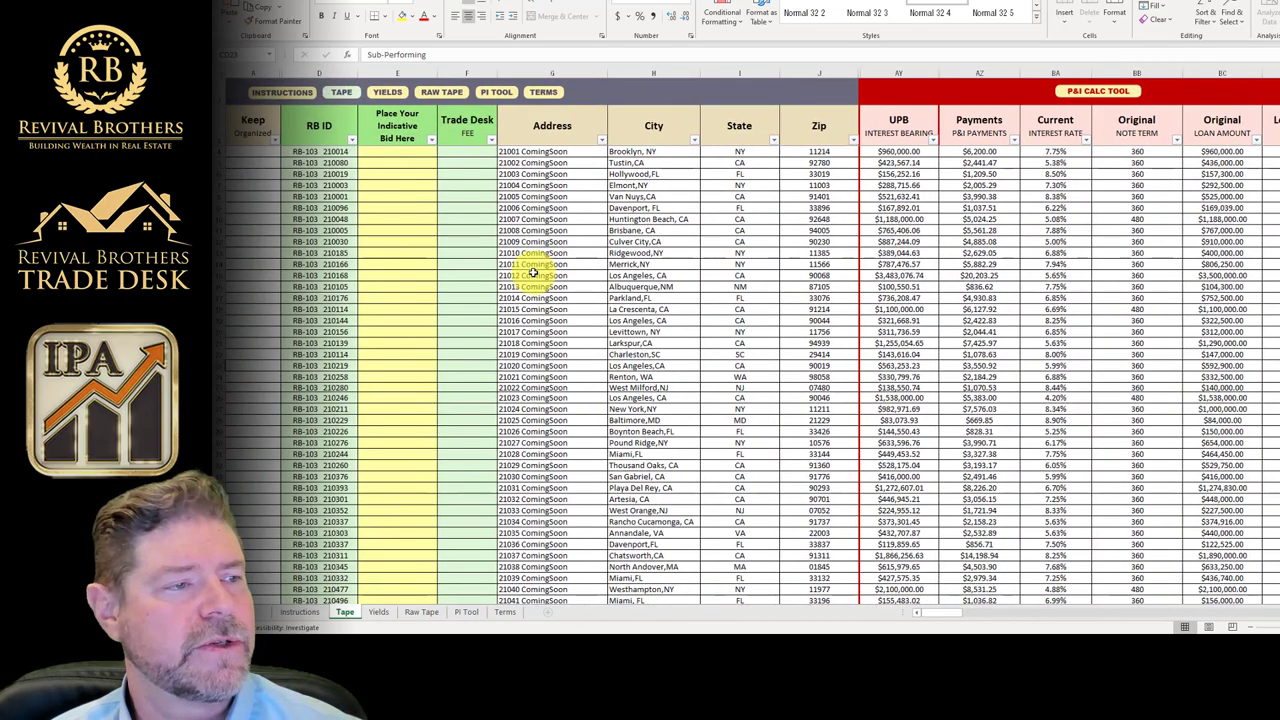
click(381, 614)
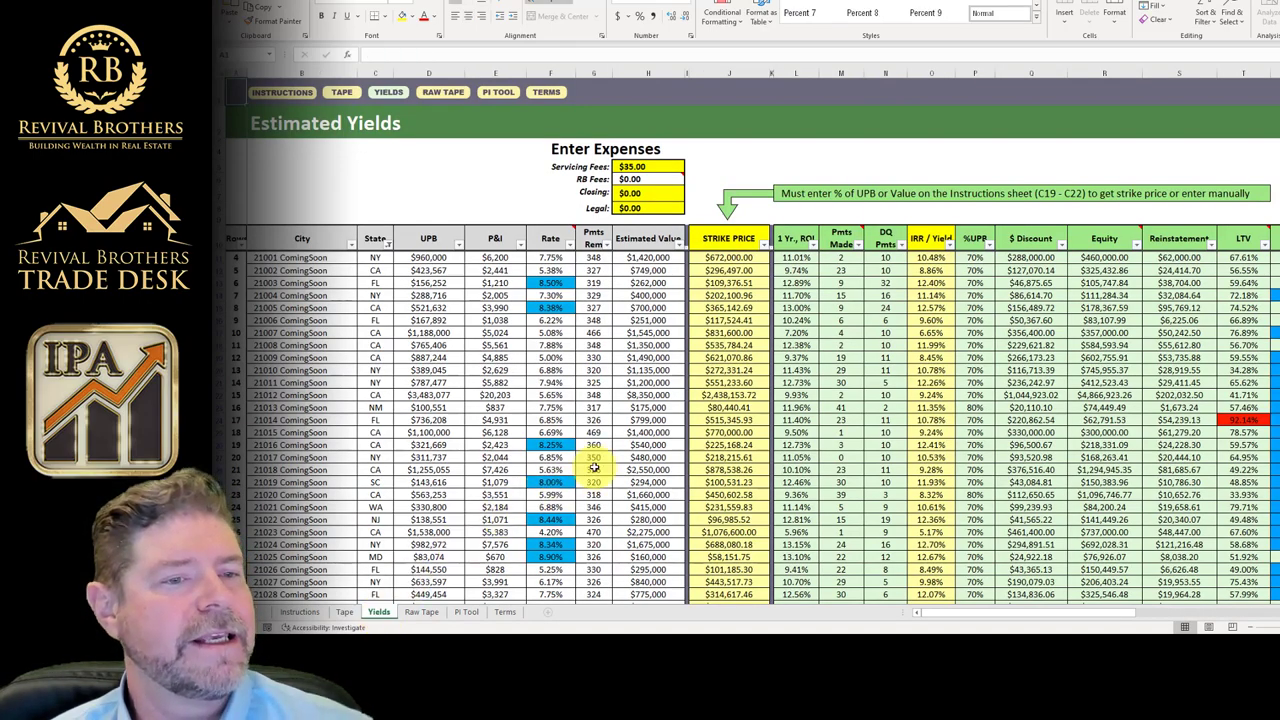
scroll(675, 440, down, 1)
scroll(675, 435, up, 1)
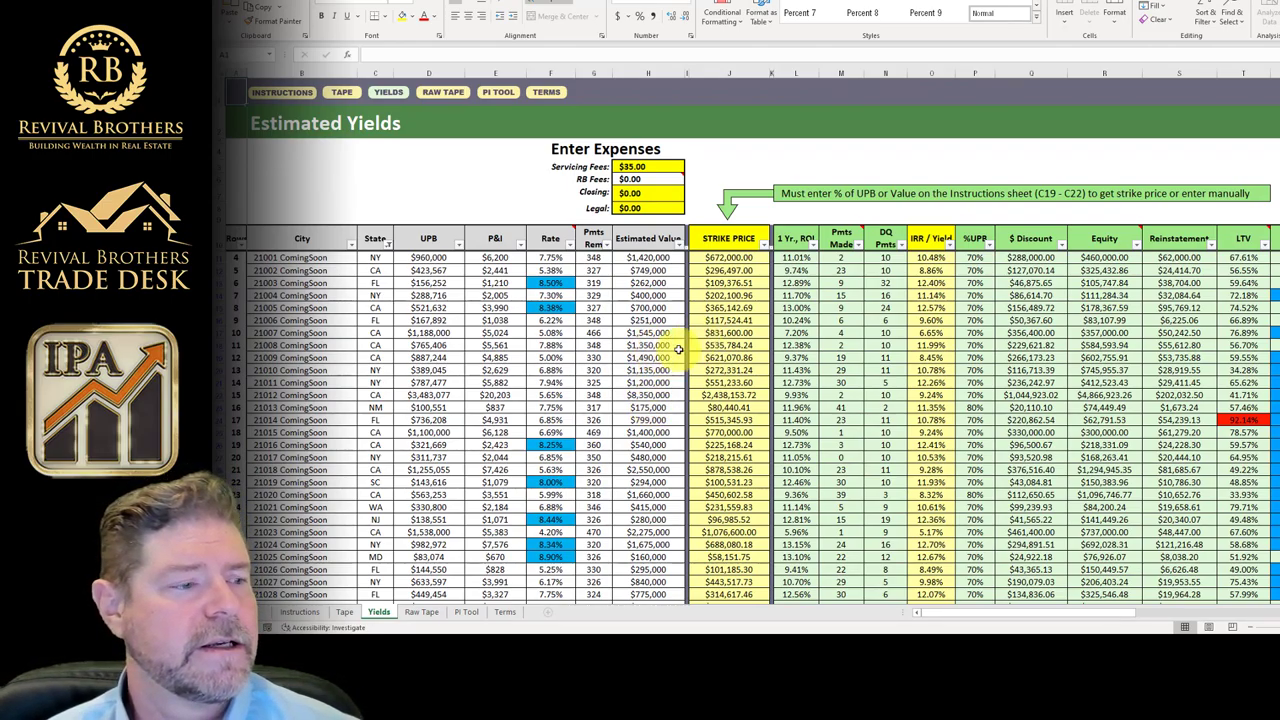
click(300, 612)
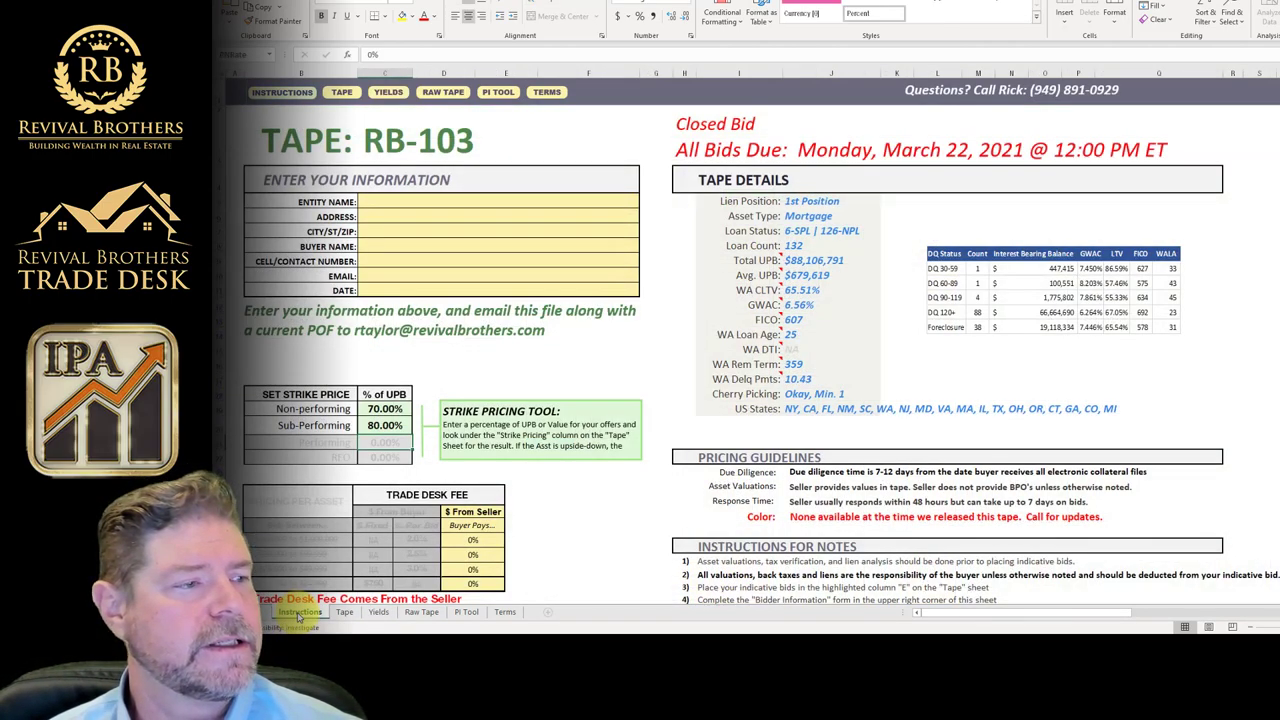
click(394, 409)
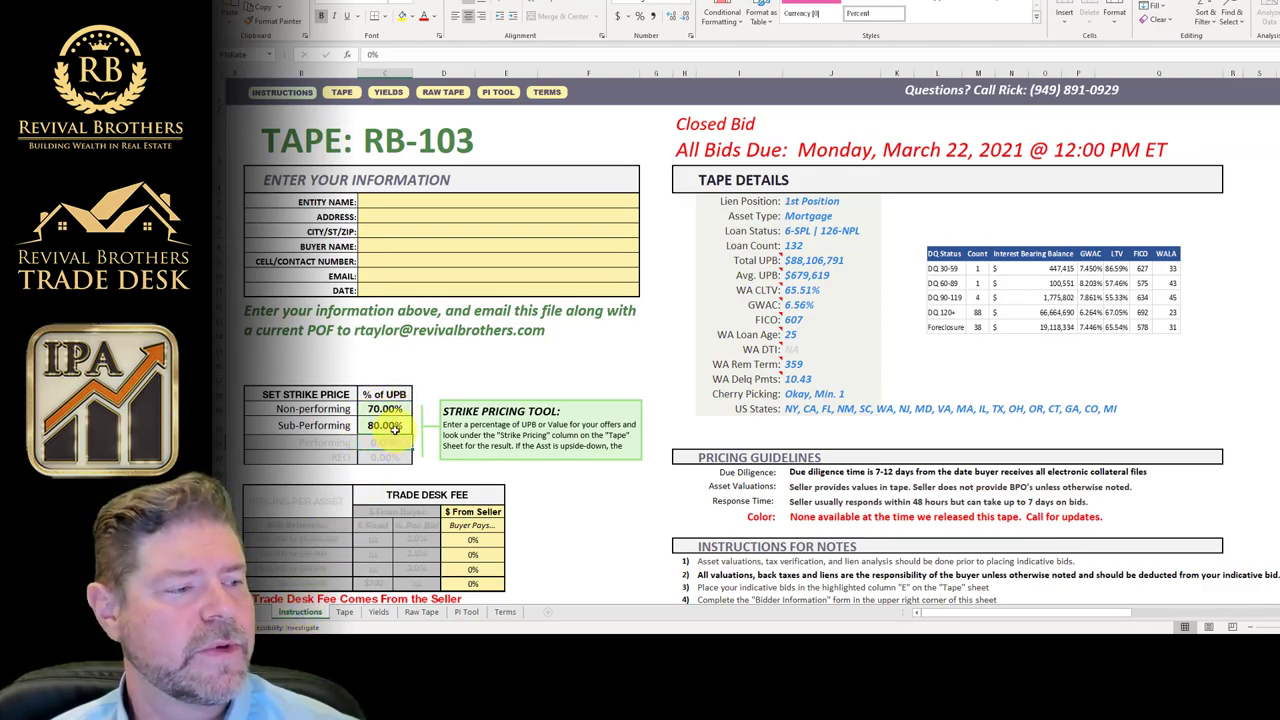
click(378, 612)
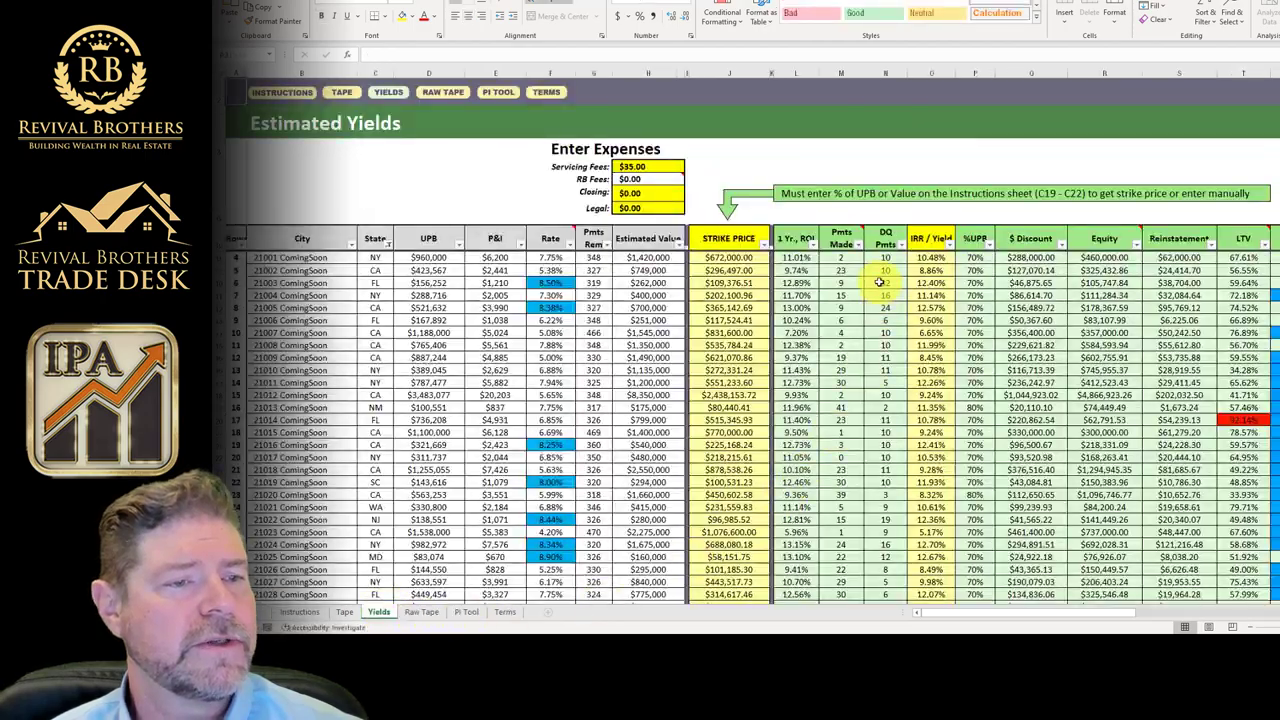
scroll(920, 278, down, 1)
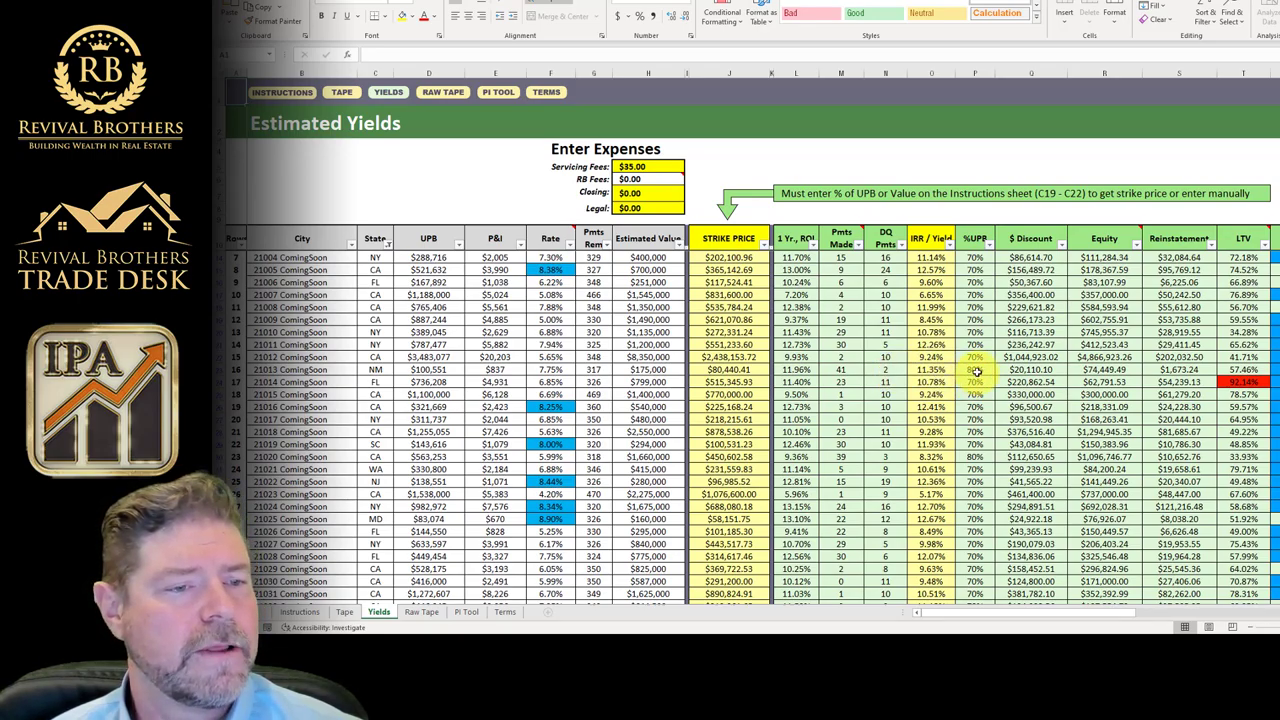
click(977, 370)
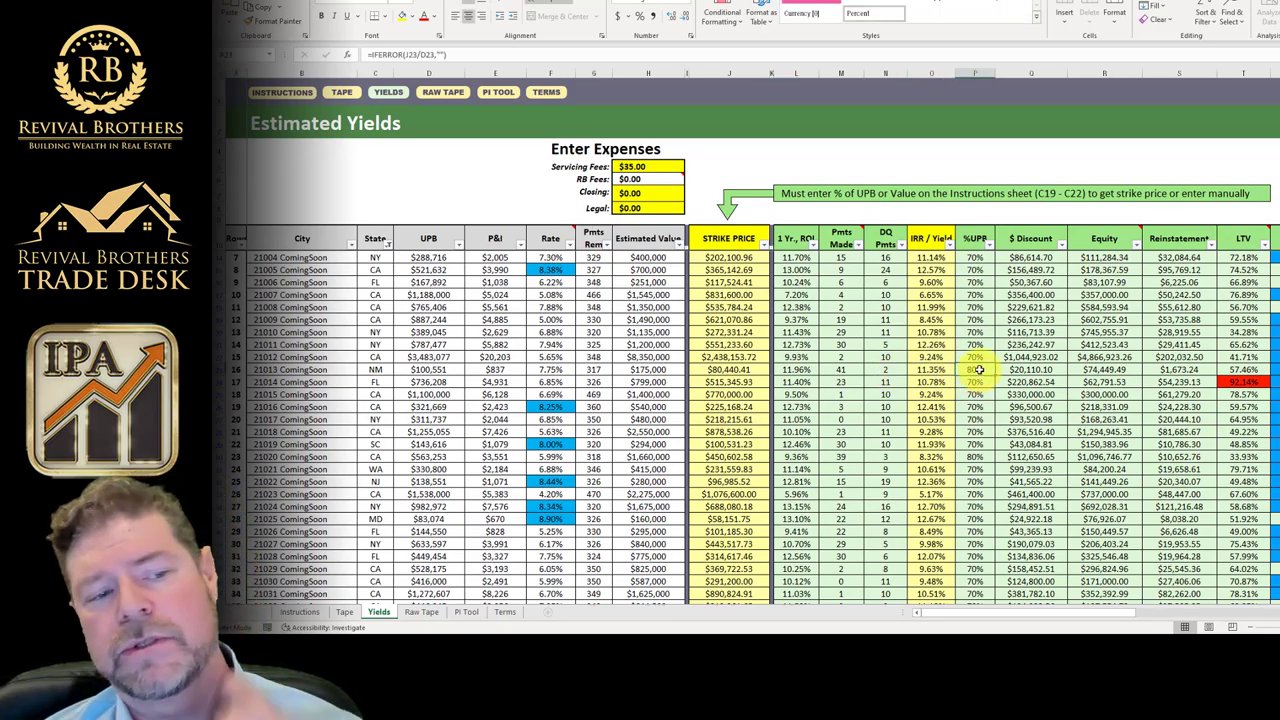
scroll(980, 384, right, 3)
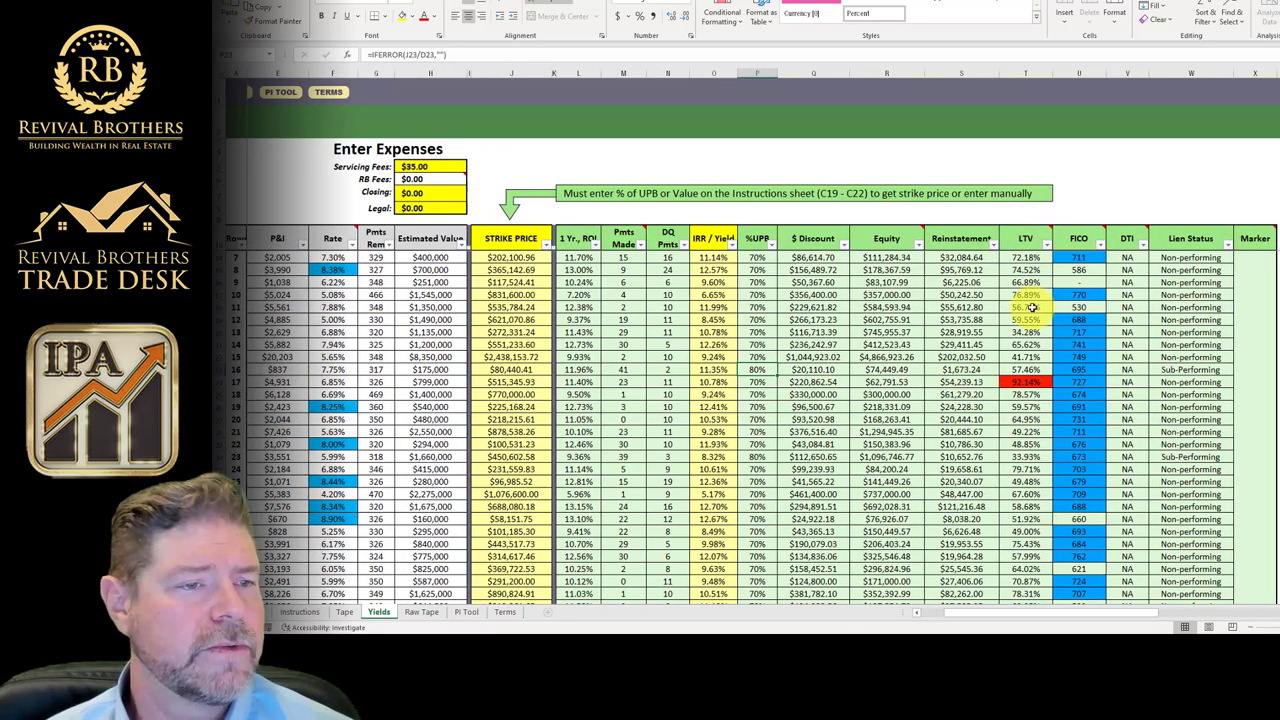
click(966, 270)
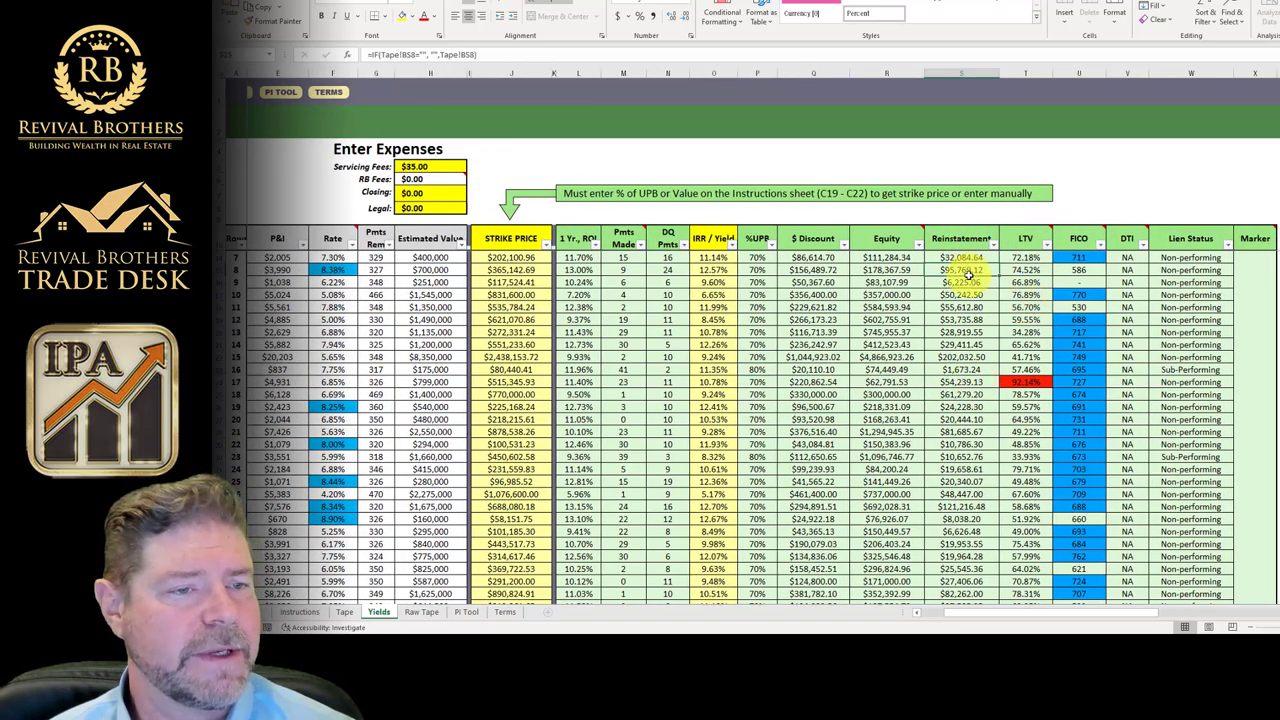
scroll(968, 272, up, 1)
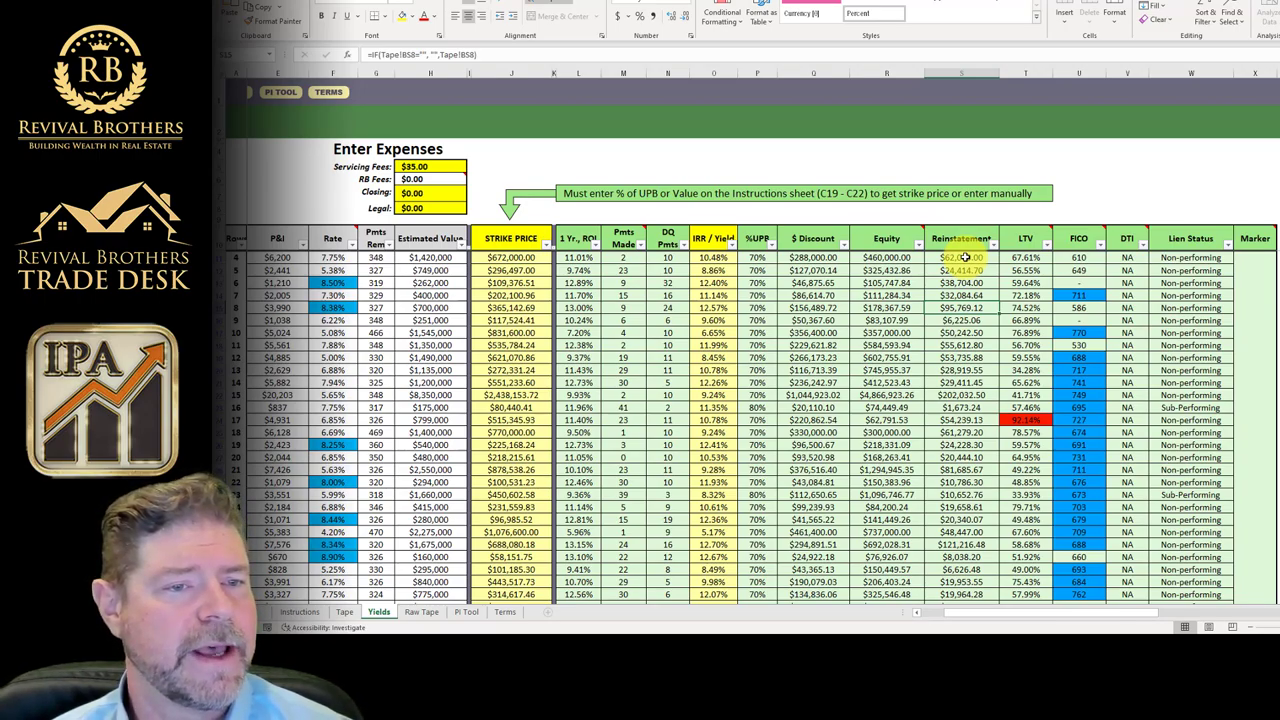
click(1087, 258)
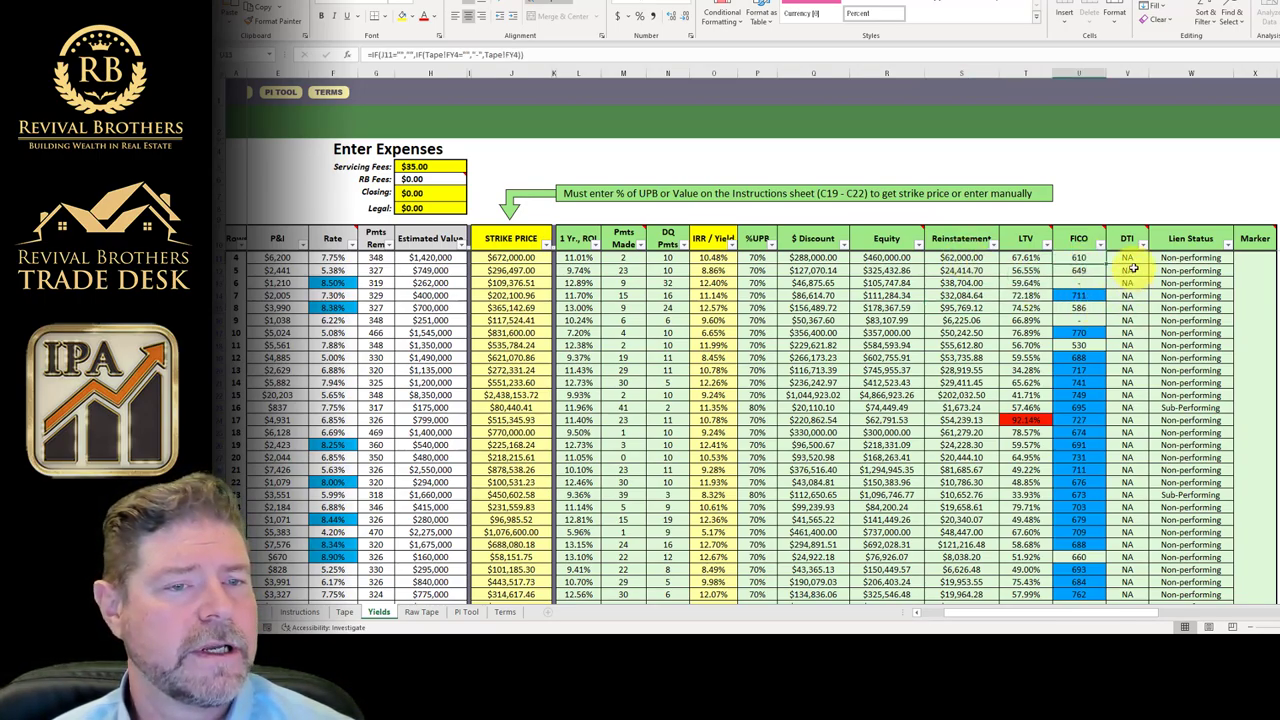
click(1128, 258)
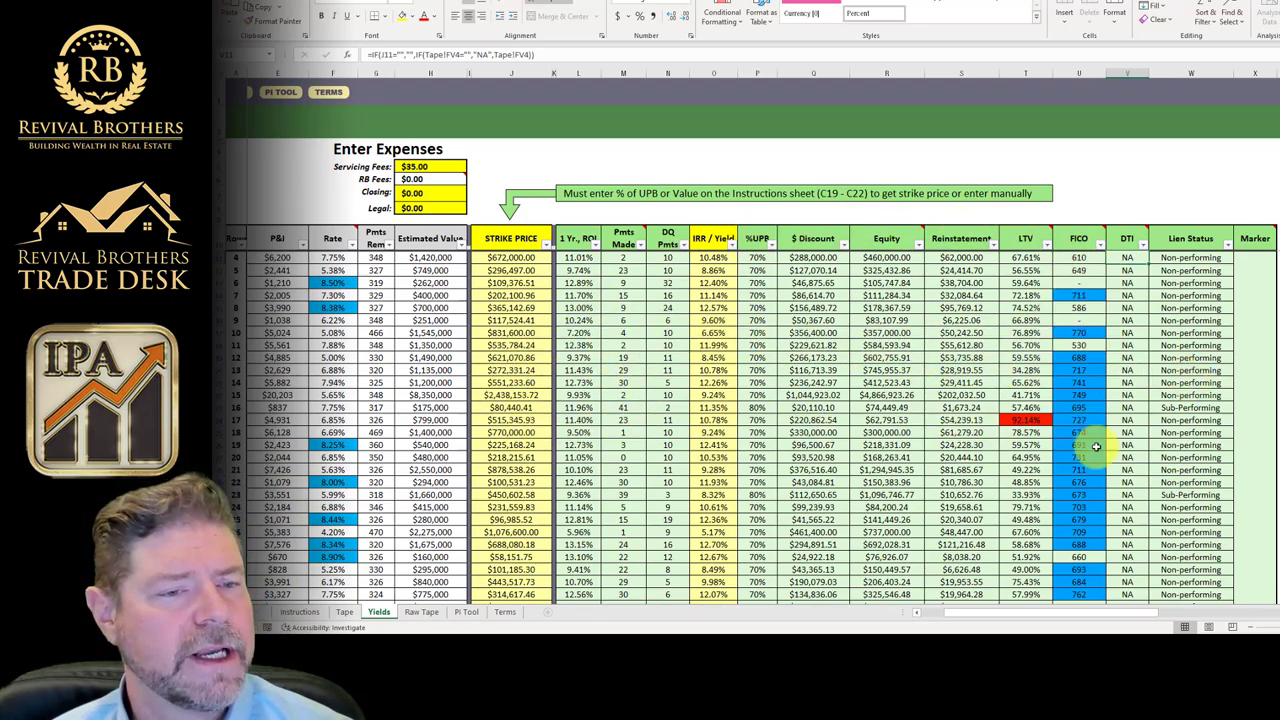
mouse_move(1103, 226)
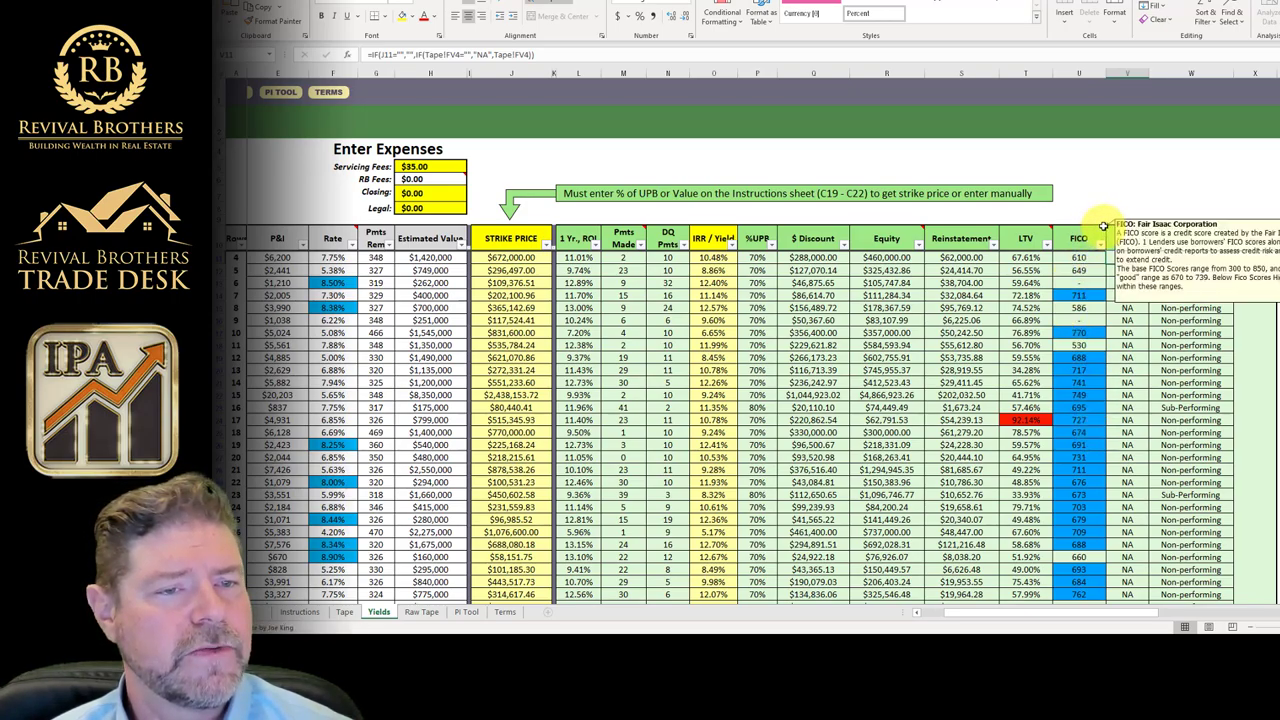
mouse_move(1047, 231)
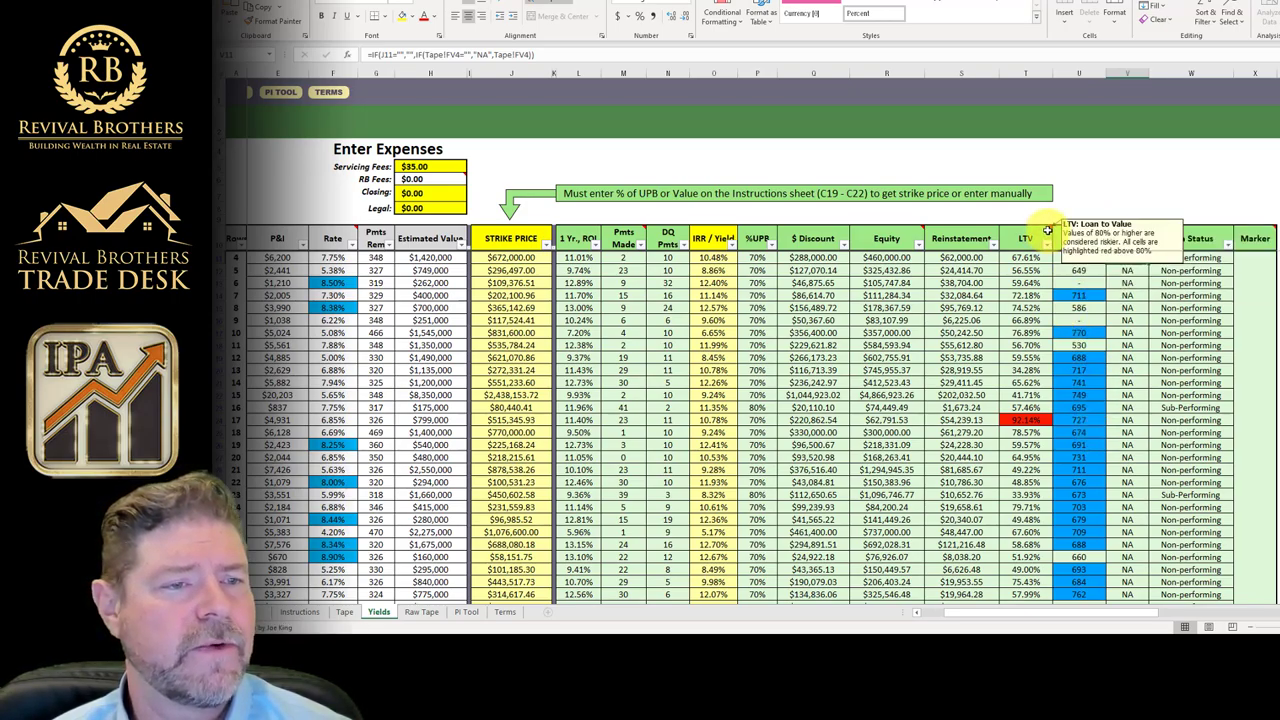
mouse_move(920, 227)
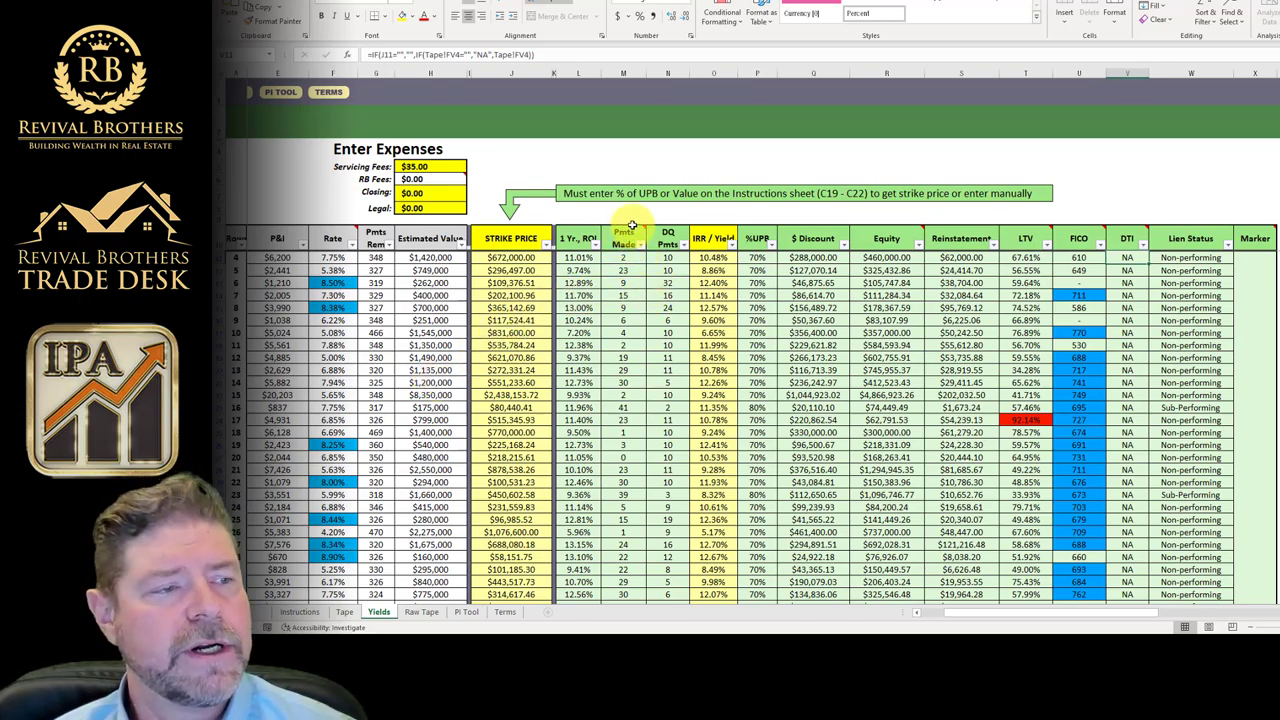
mouse_move(641, 231)
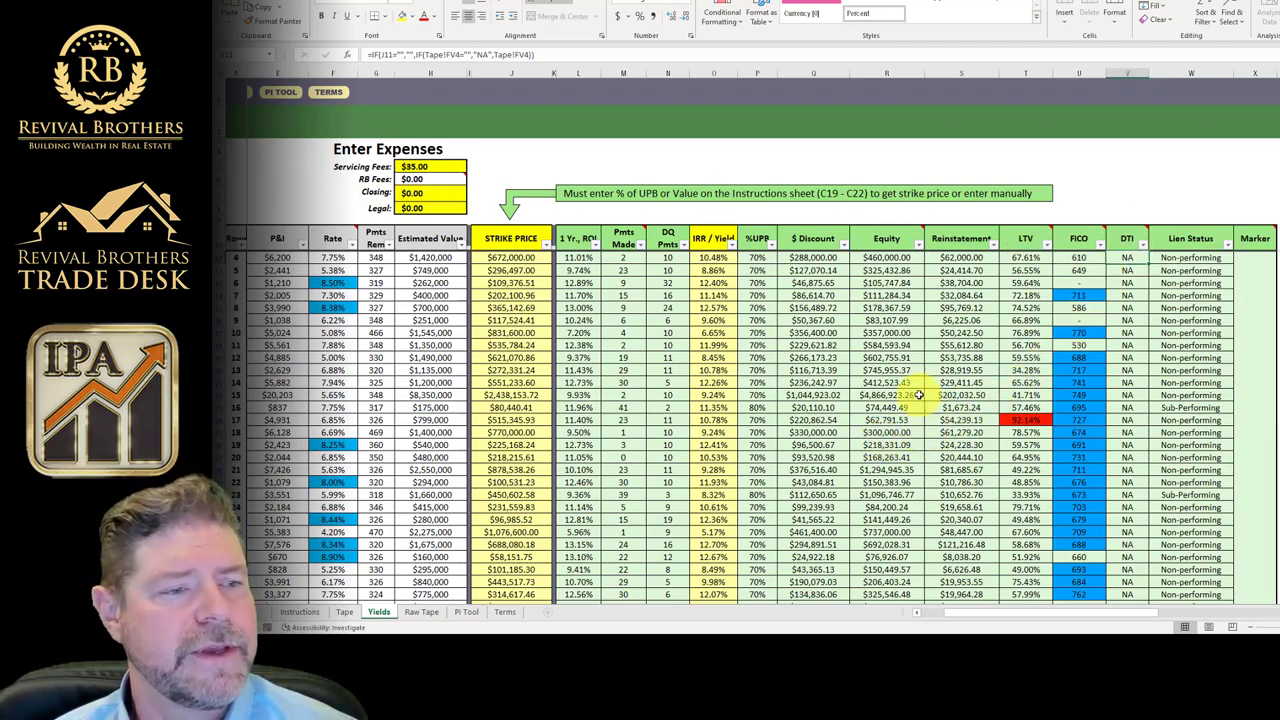
Select the row 35 loan 21032 on the Yields sheet and move to the Tape sheet.
scroll(565, 362, down, 6)
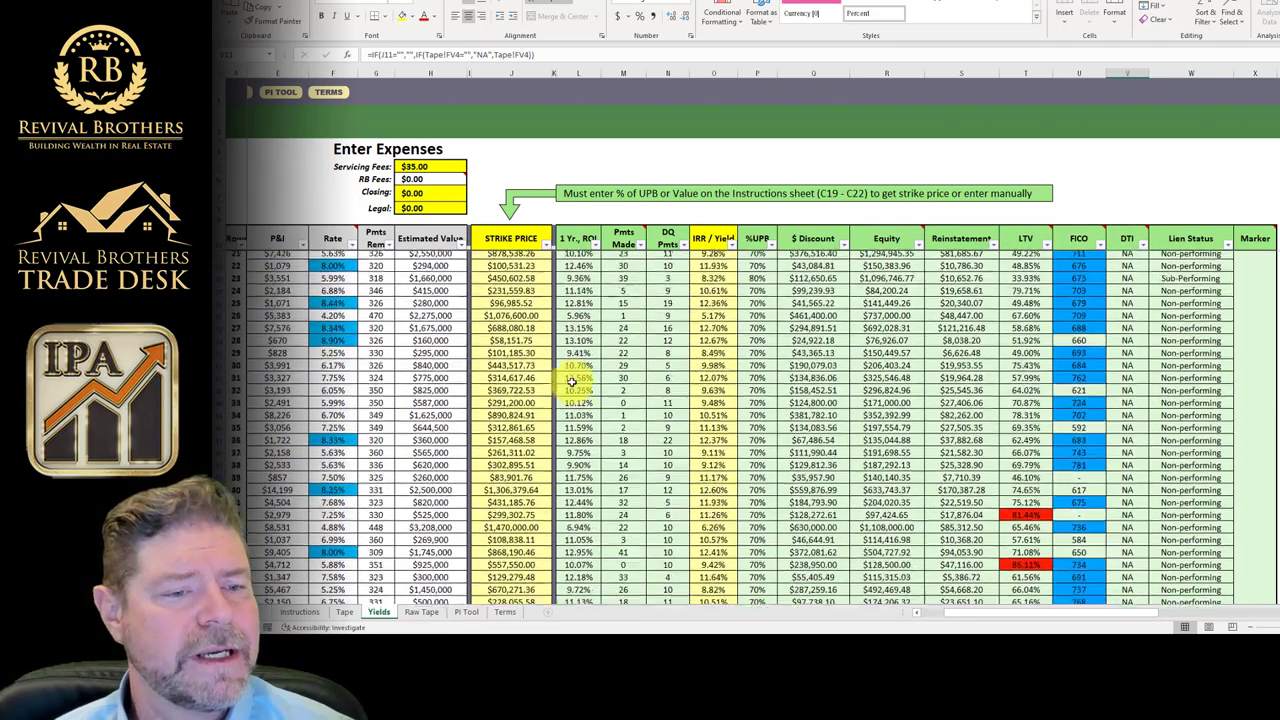
scroll(572, 382, down, 2)
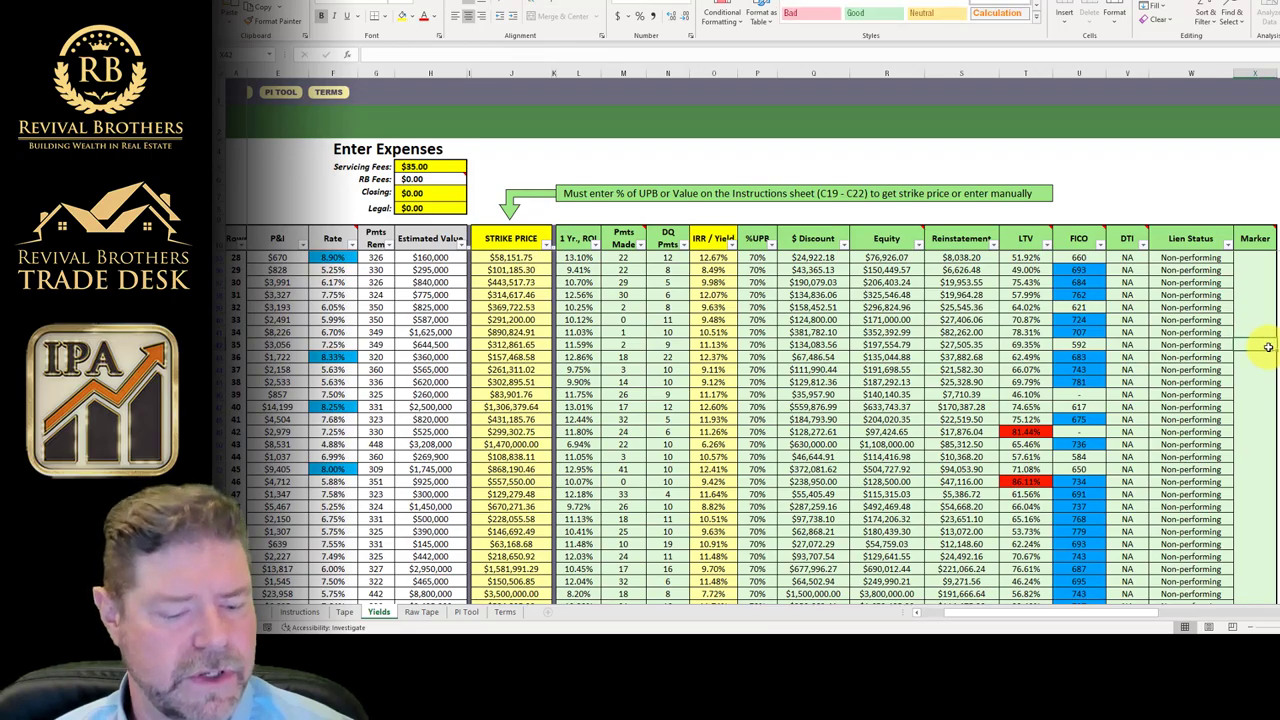
click(1176, 344)
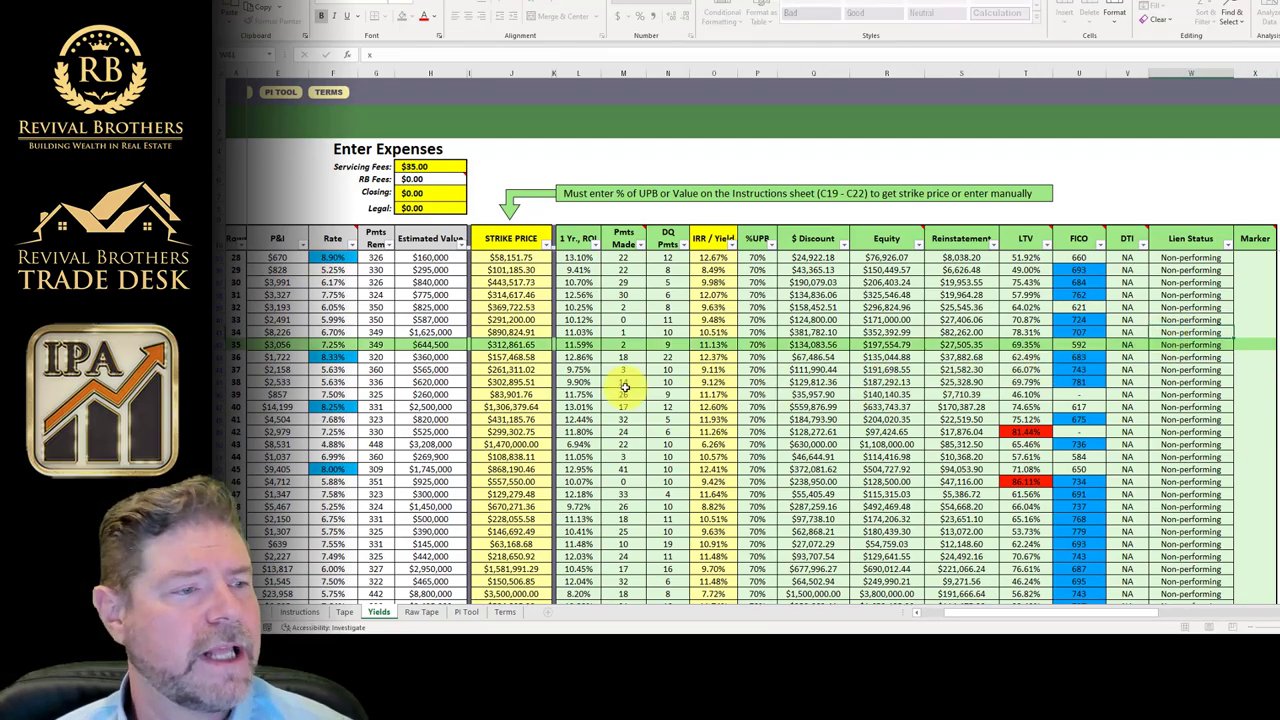
scroll(495, 372, left, 1)
scroll(492, 373, left, 1)
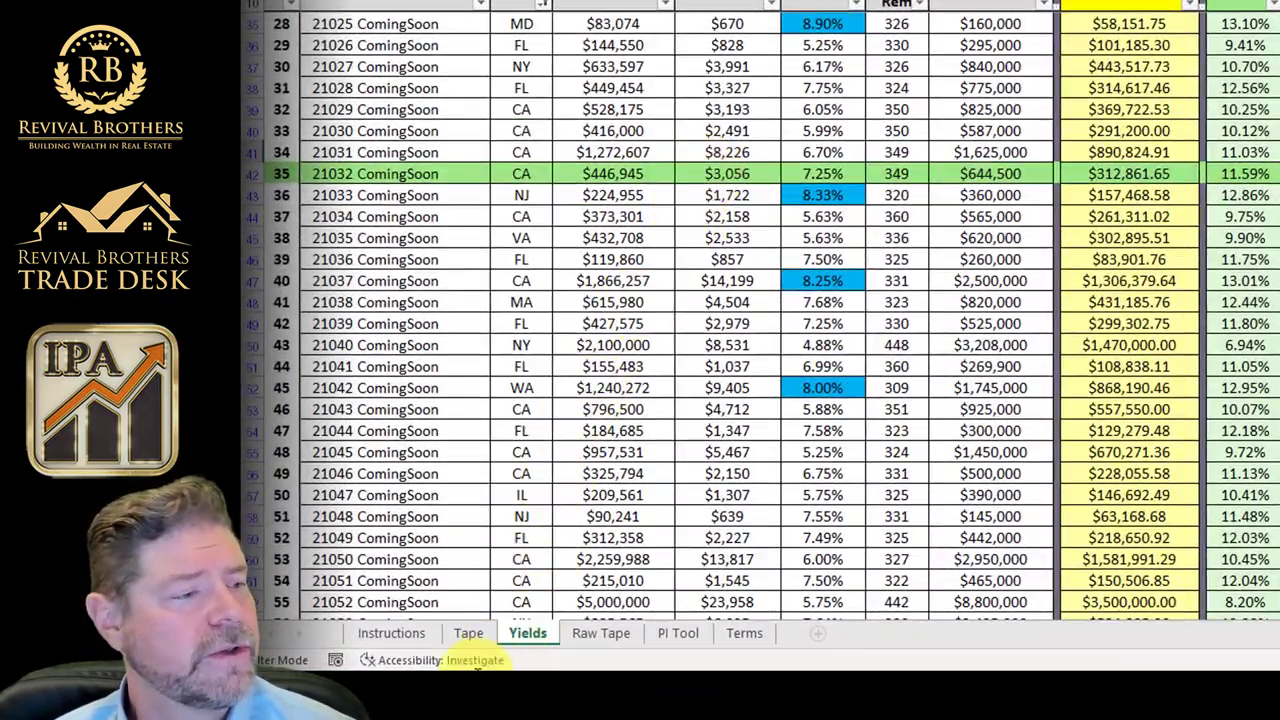
click(469, 634)
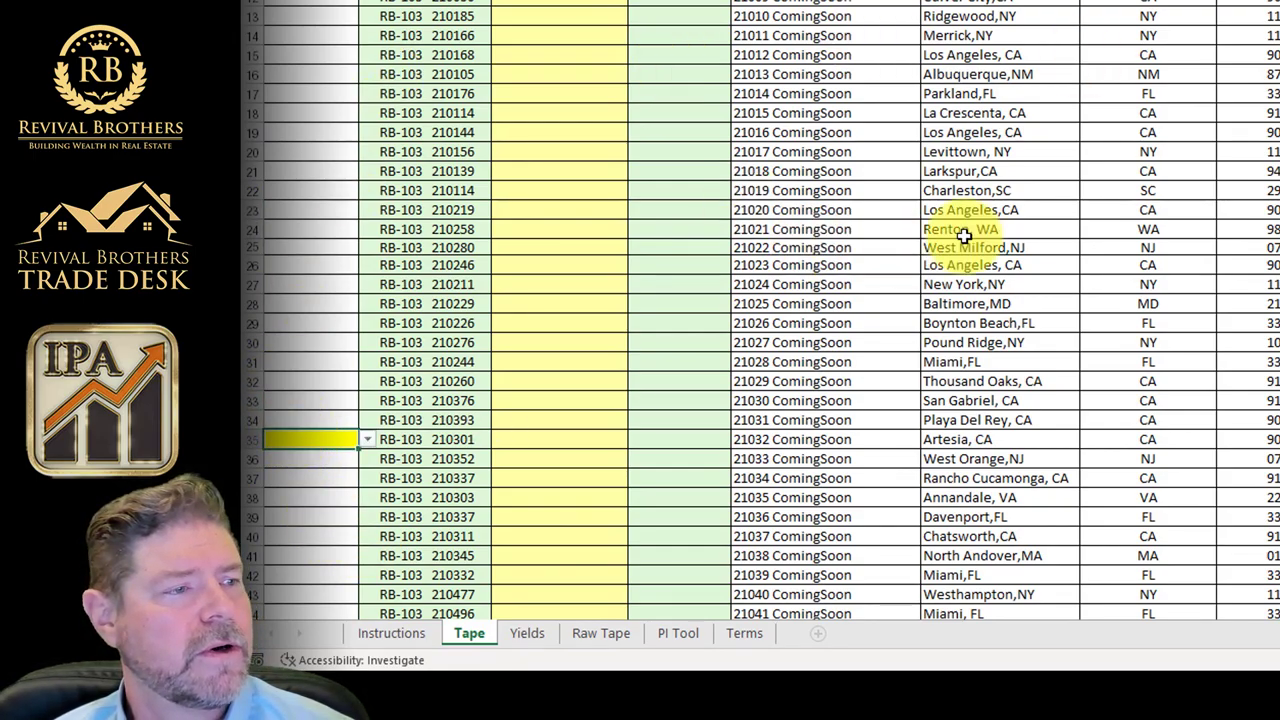
Set loan 21032's Keep value in row 35 to CHECK, then return to Estimated Yields.
scroll(929, 231, down, 12)
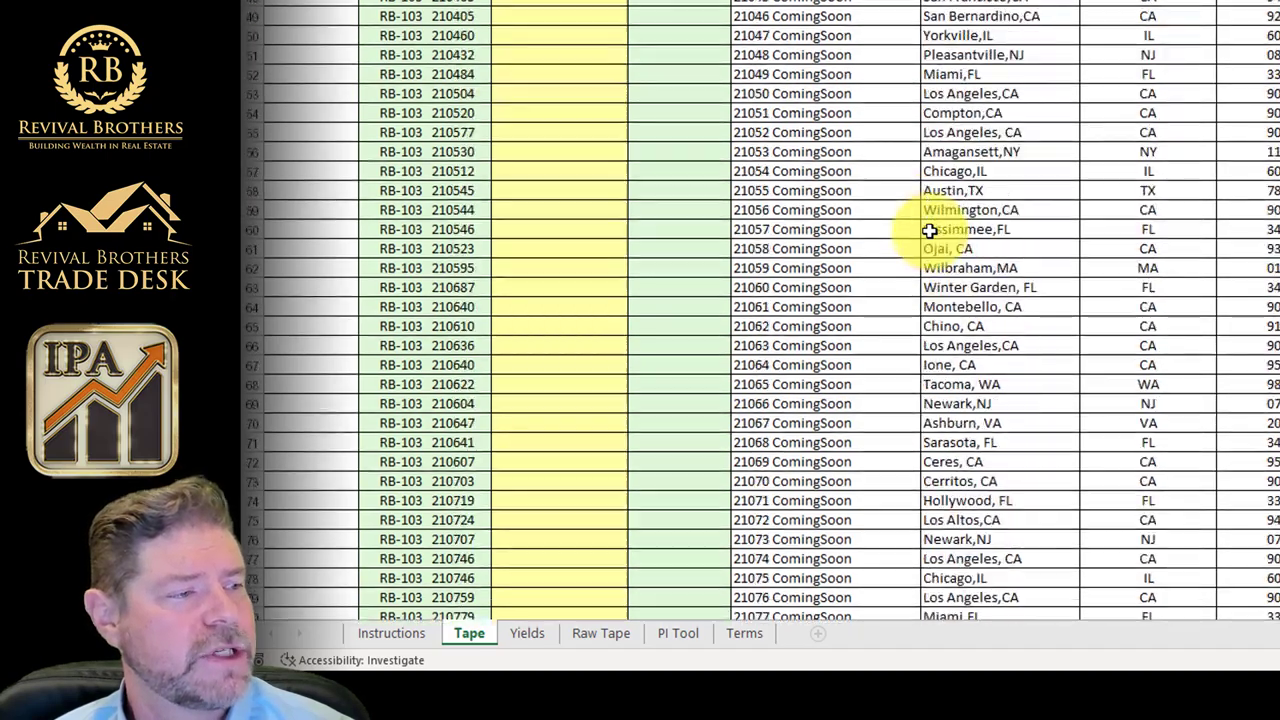
scroll(929, 229, up, 5)
click(367, 32)
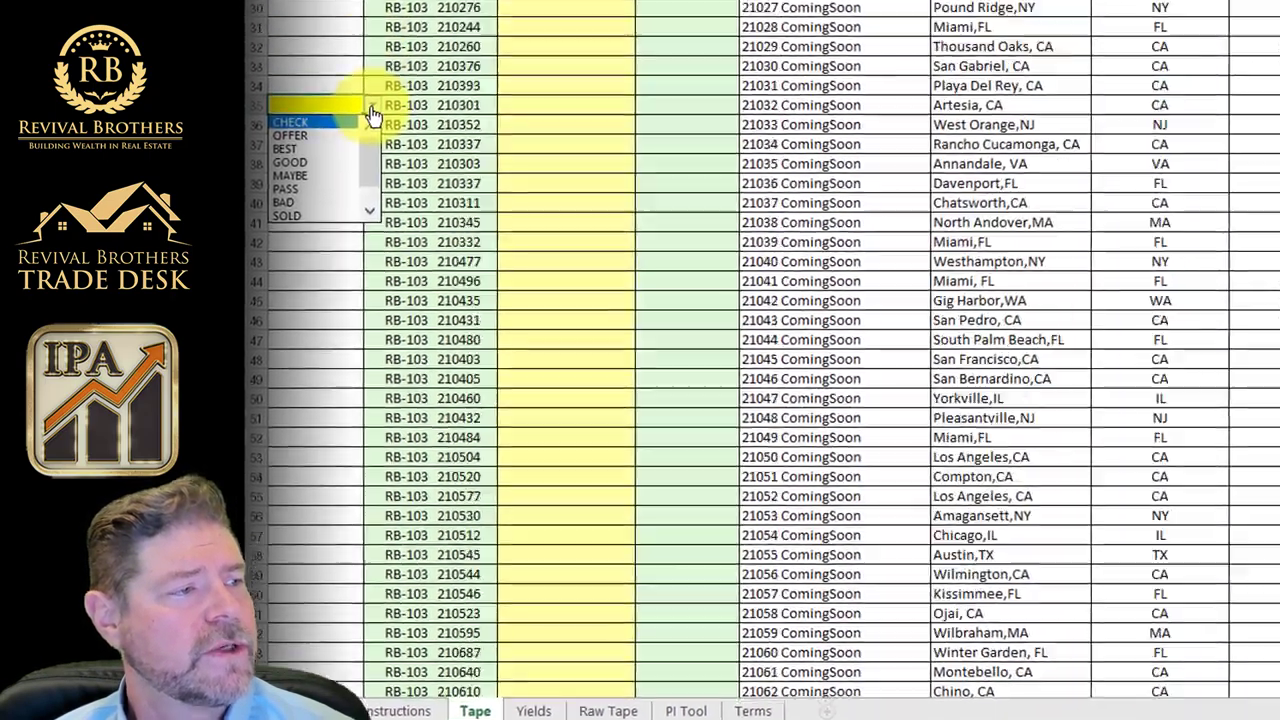
click(304, 51)
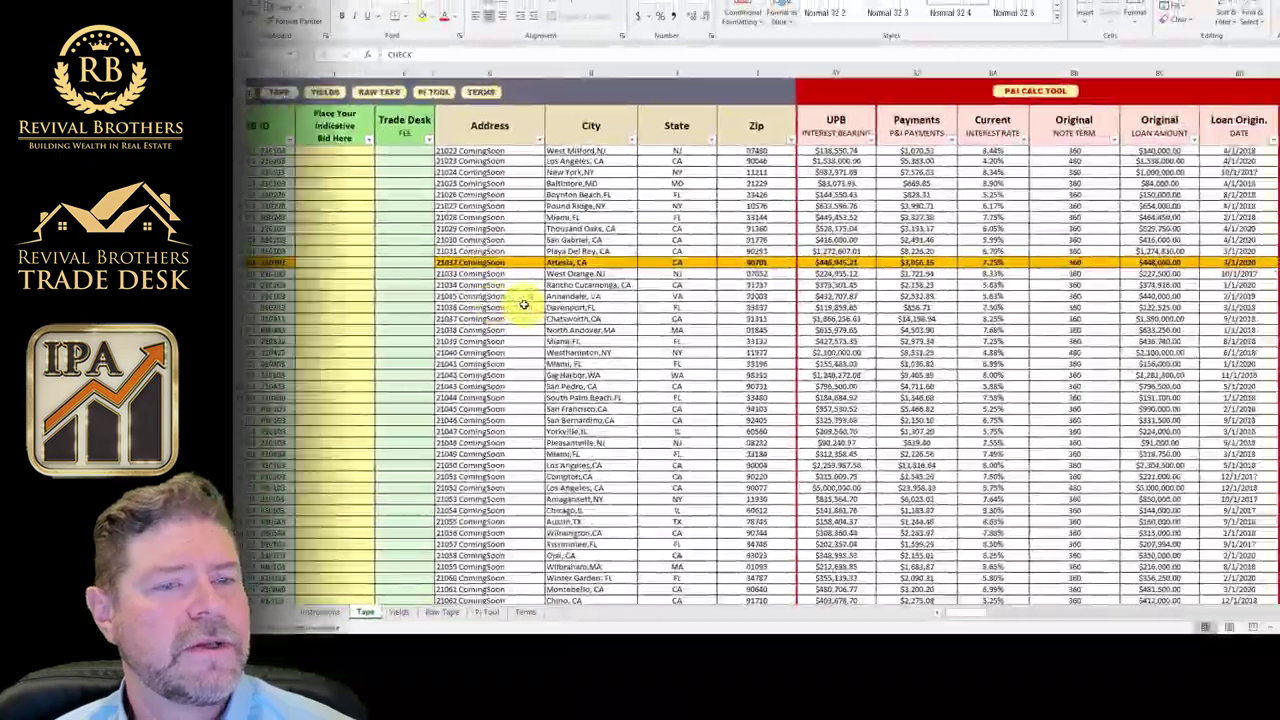
scroll(604, 328, right, 10)
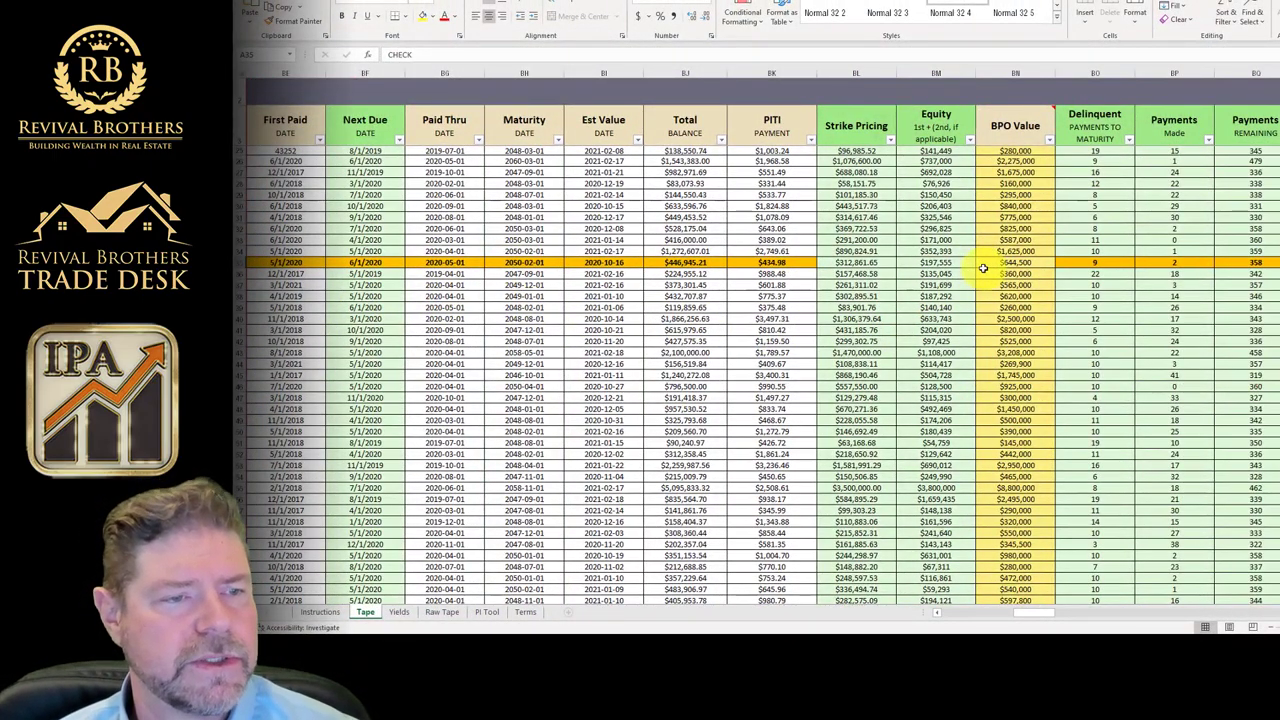
scroll(983, 268, left, 15)
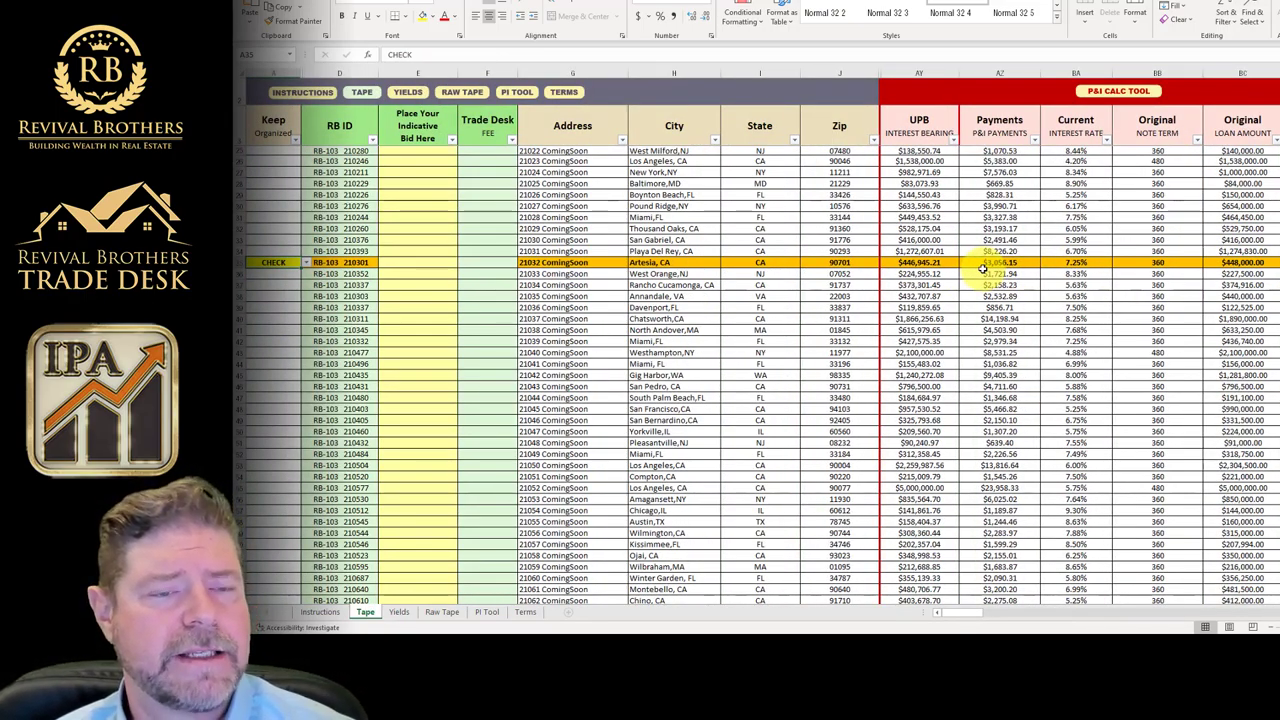
drag(973, 620, 993, 620)
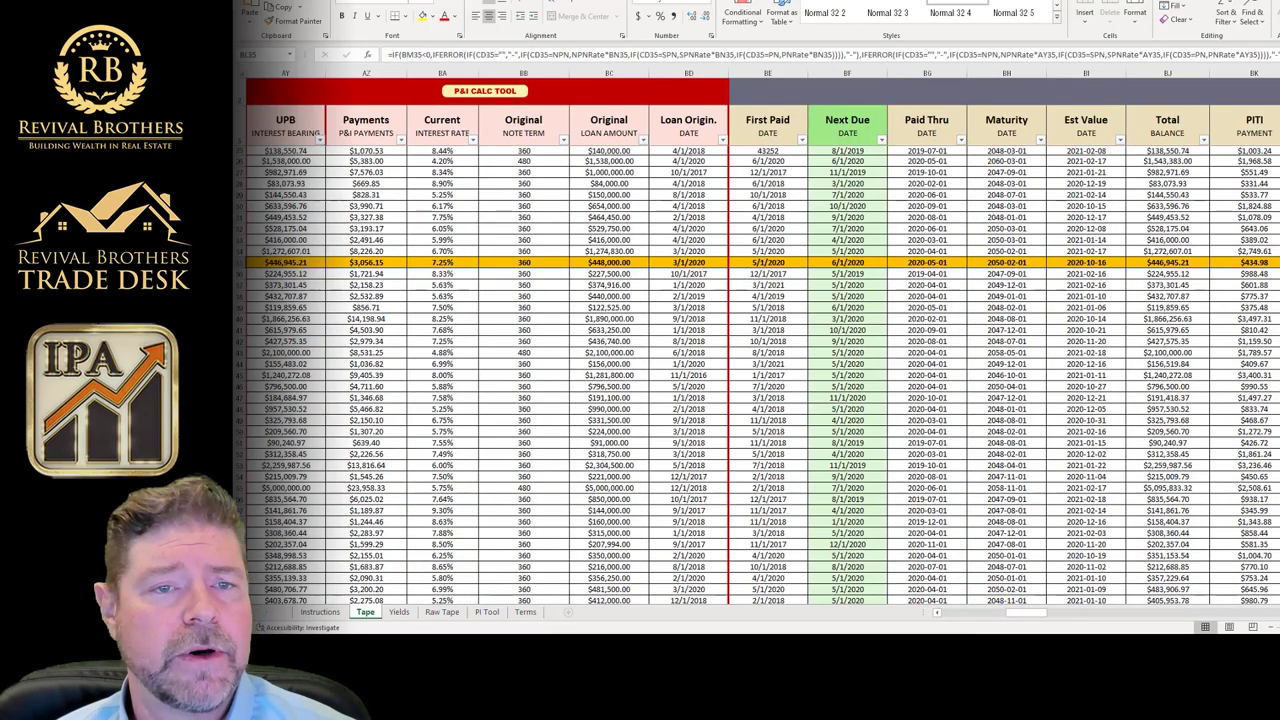
scroll(1118, 272, right, 3)
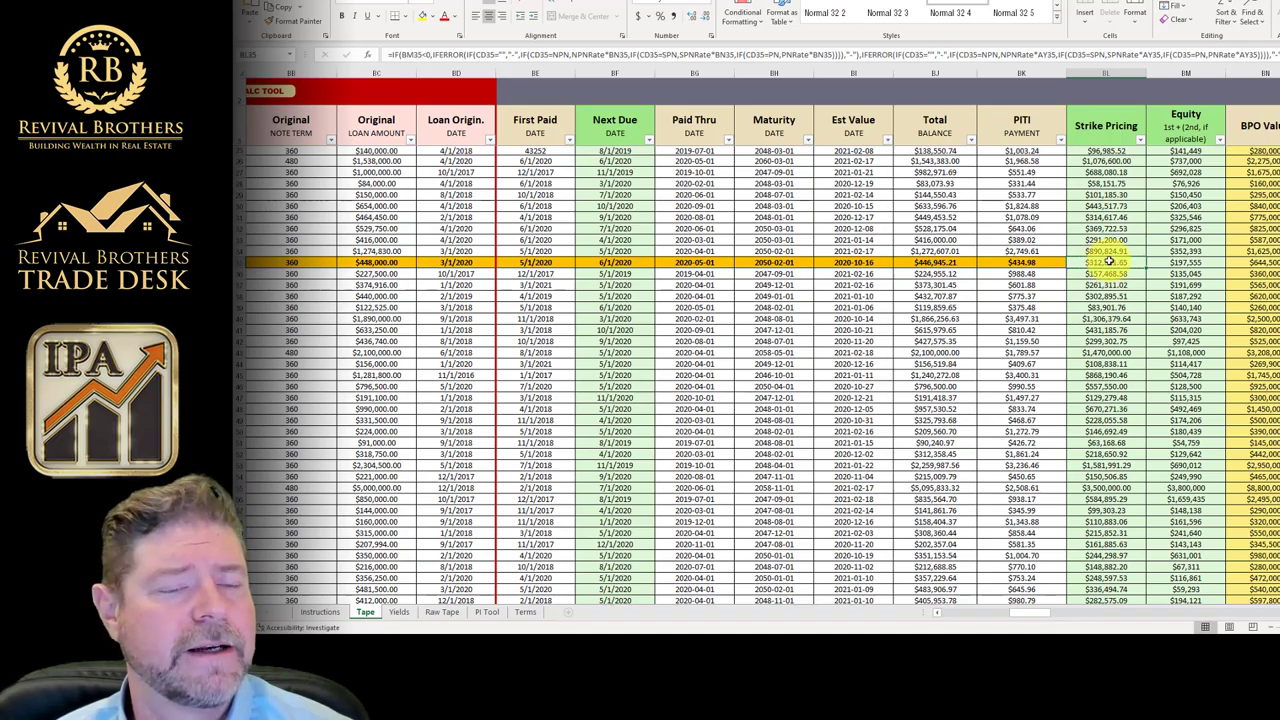
click(399, 612)
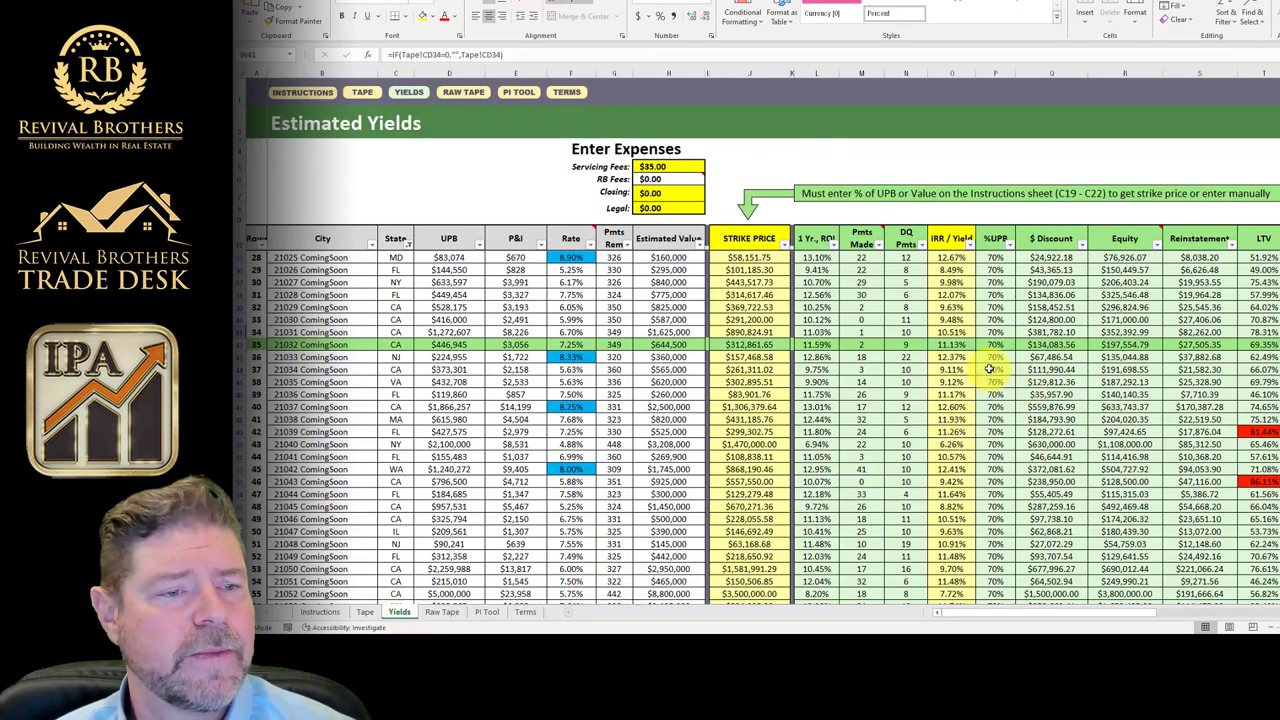
Check the row 42 %UPB formula, then scroll the Tape sheet to the indicative bid column.
click(995, 431)
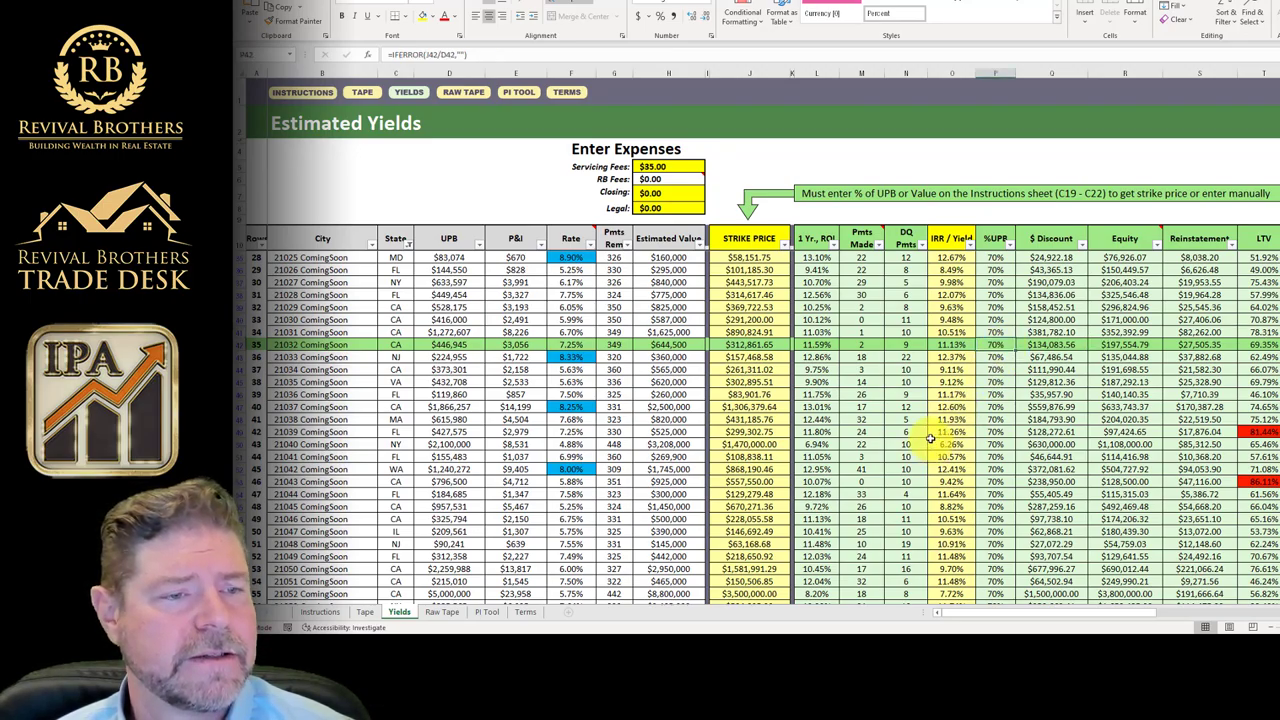
click(375, 615)
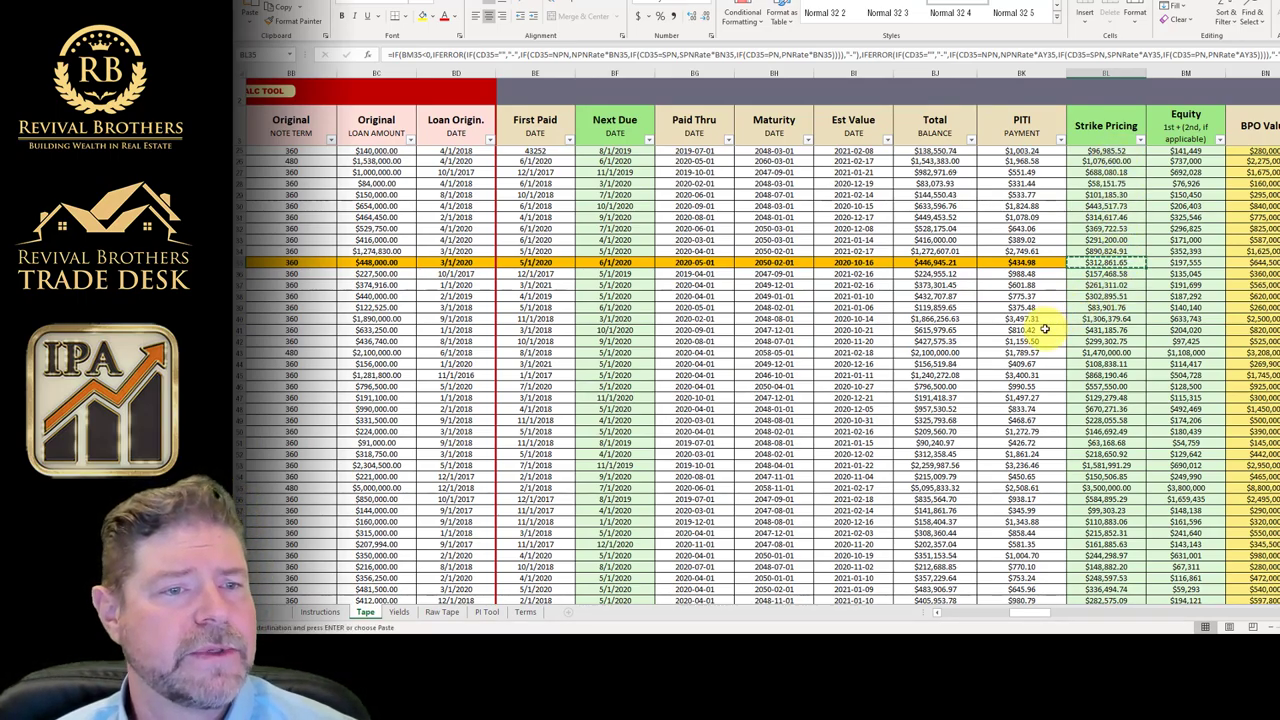
scroll(785, 285, left, 5)
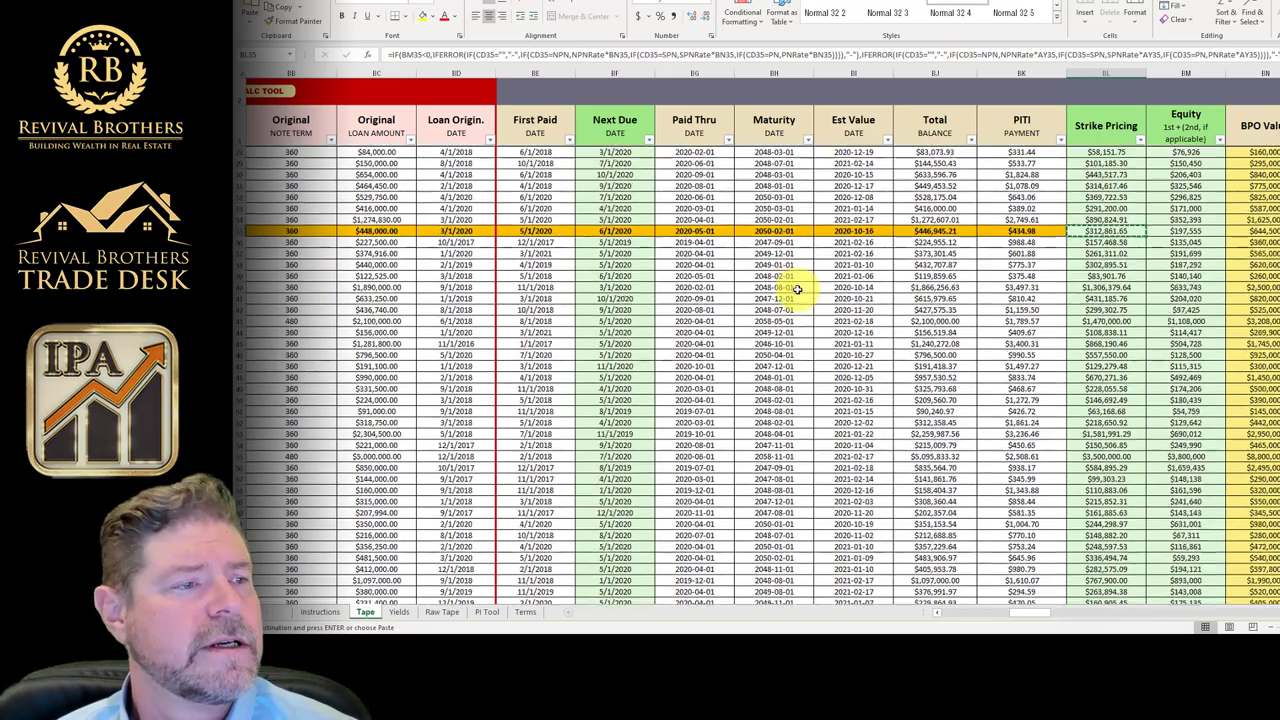
scroll(776, 285, left, 6)
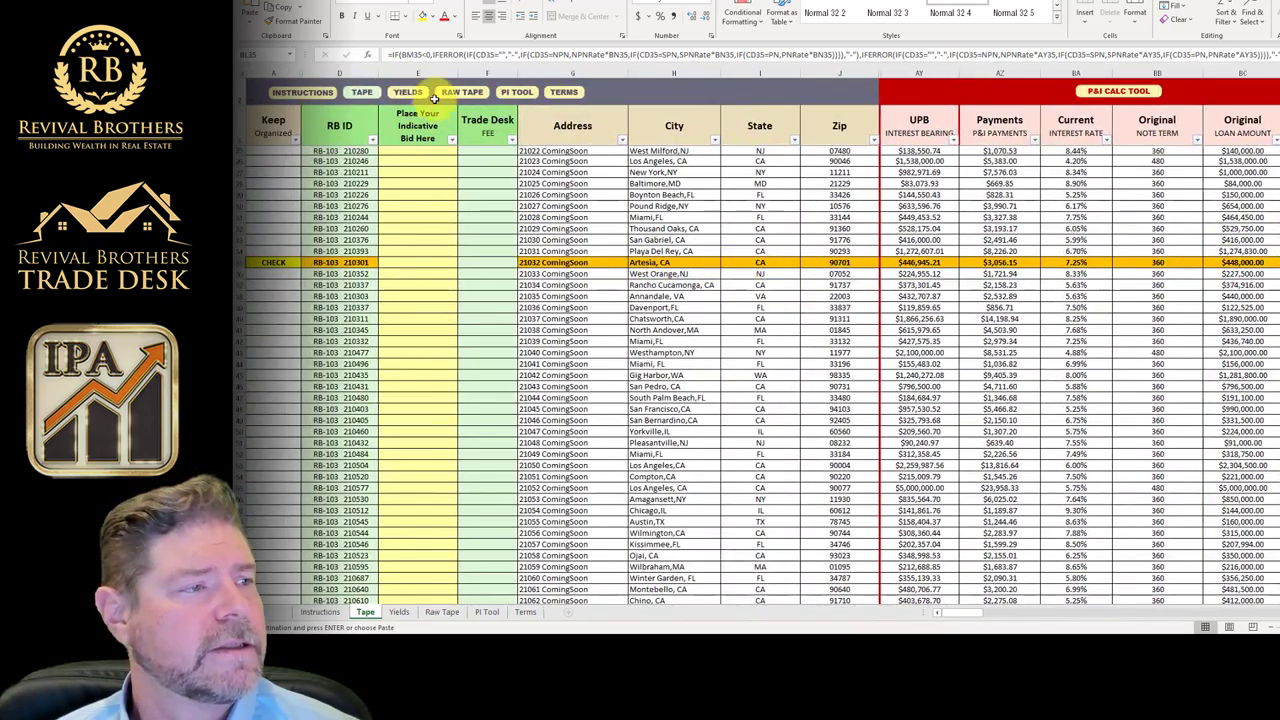
Paste $312,861.65 as a plain value into loan 21032's indicative bid cell.
right_click(415, 263)
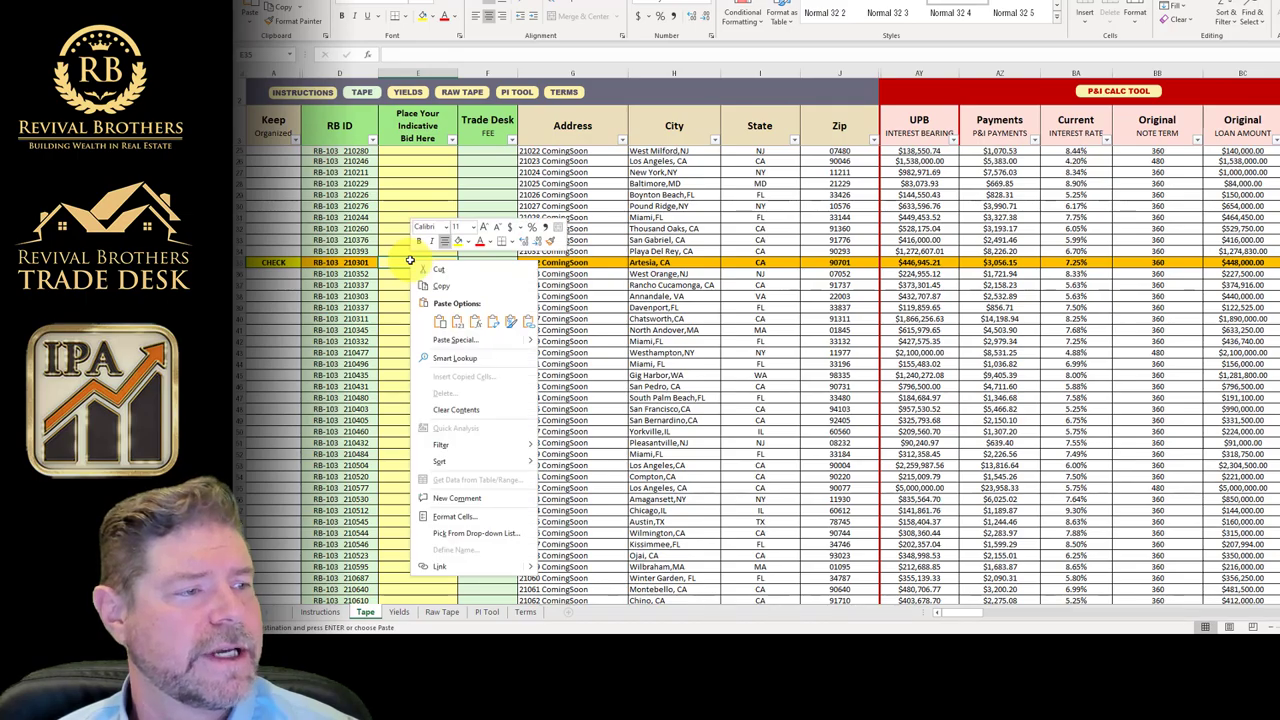
click(457, 321)
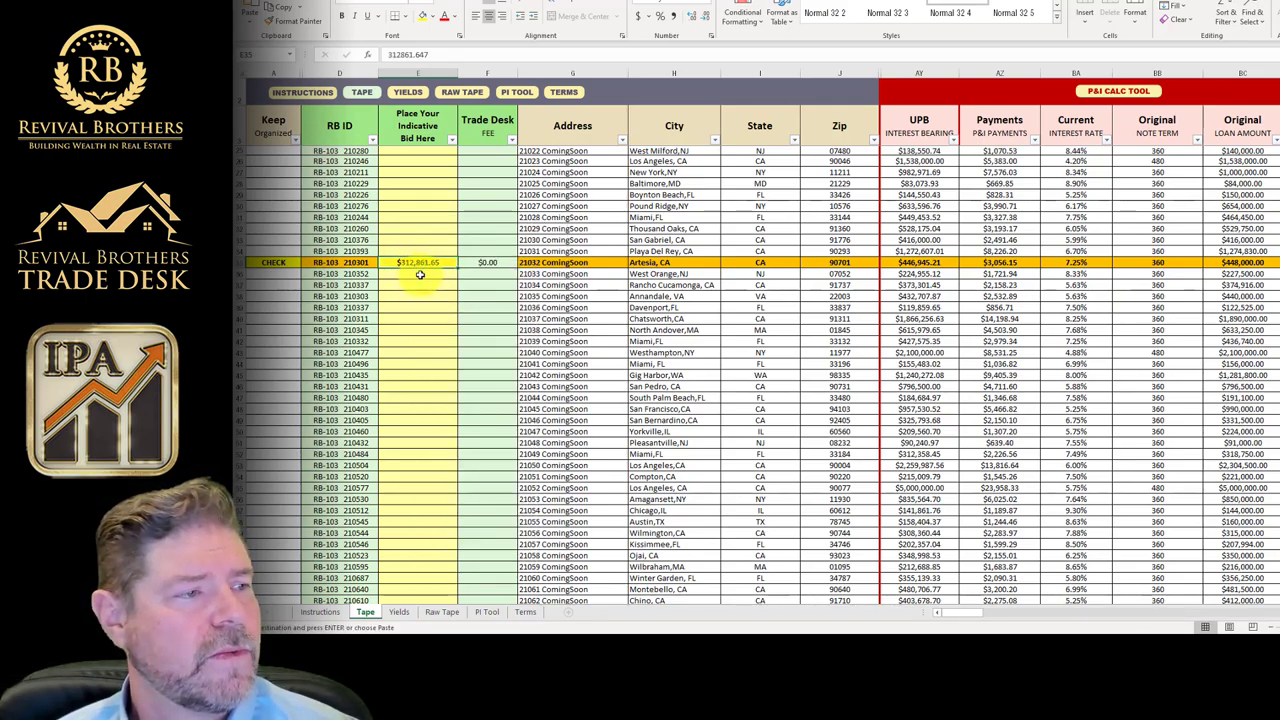
click(420, 275)
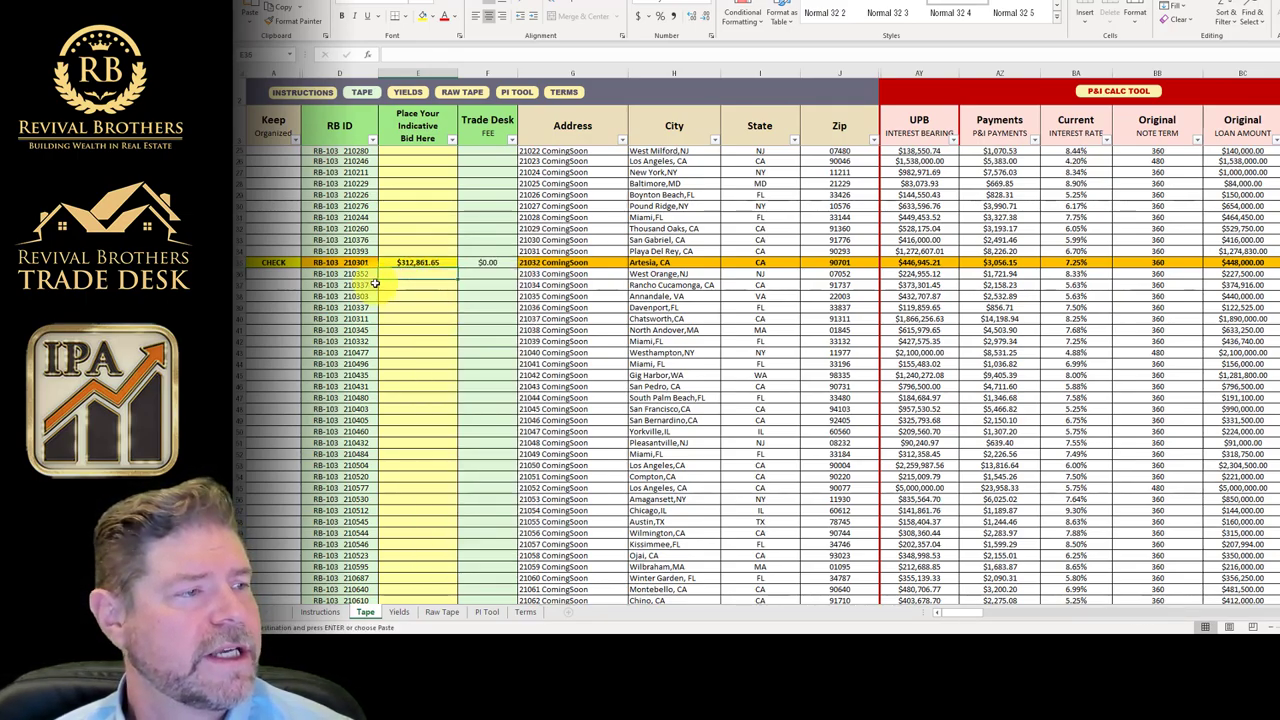
click(421, 262)
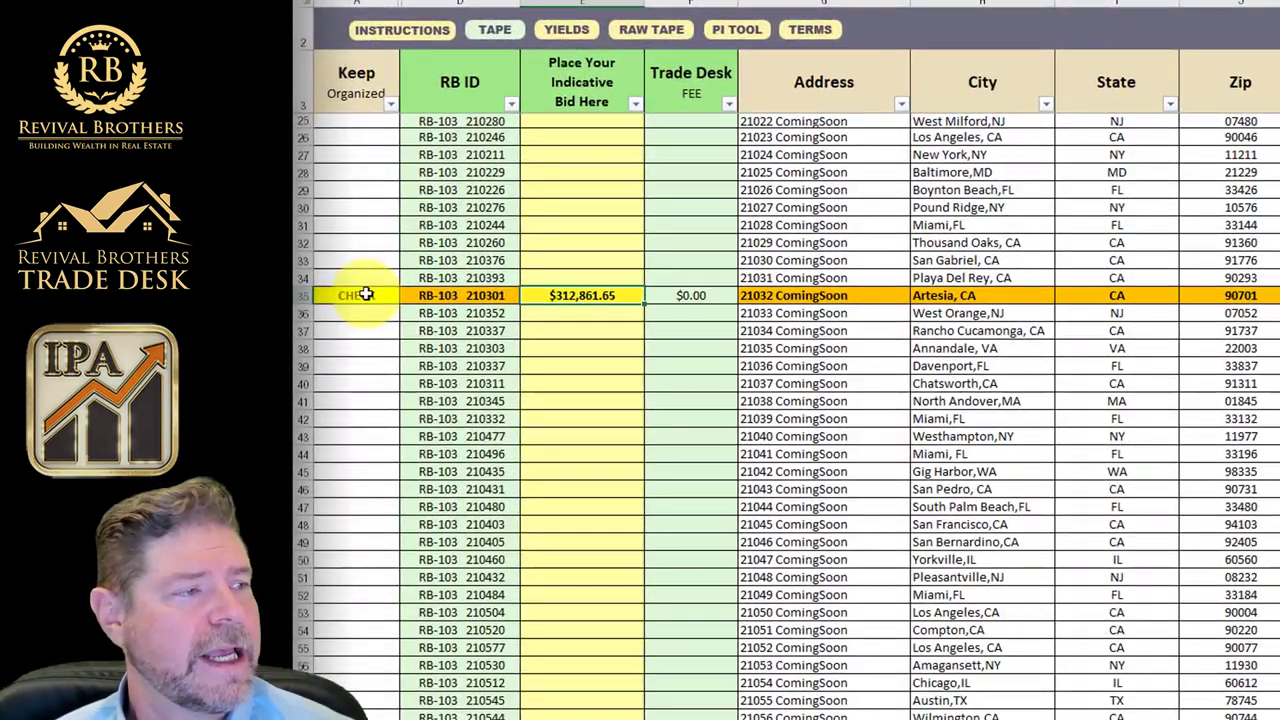
Change the Artesia loan's Keep status to OFFER.
click(360, 293)
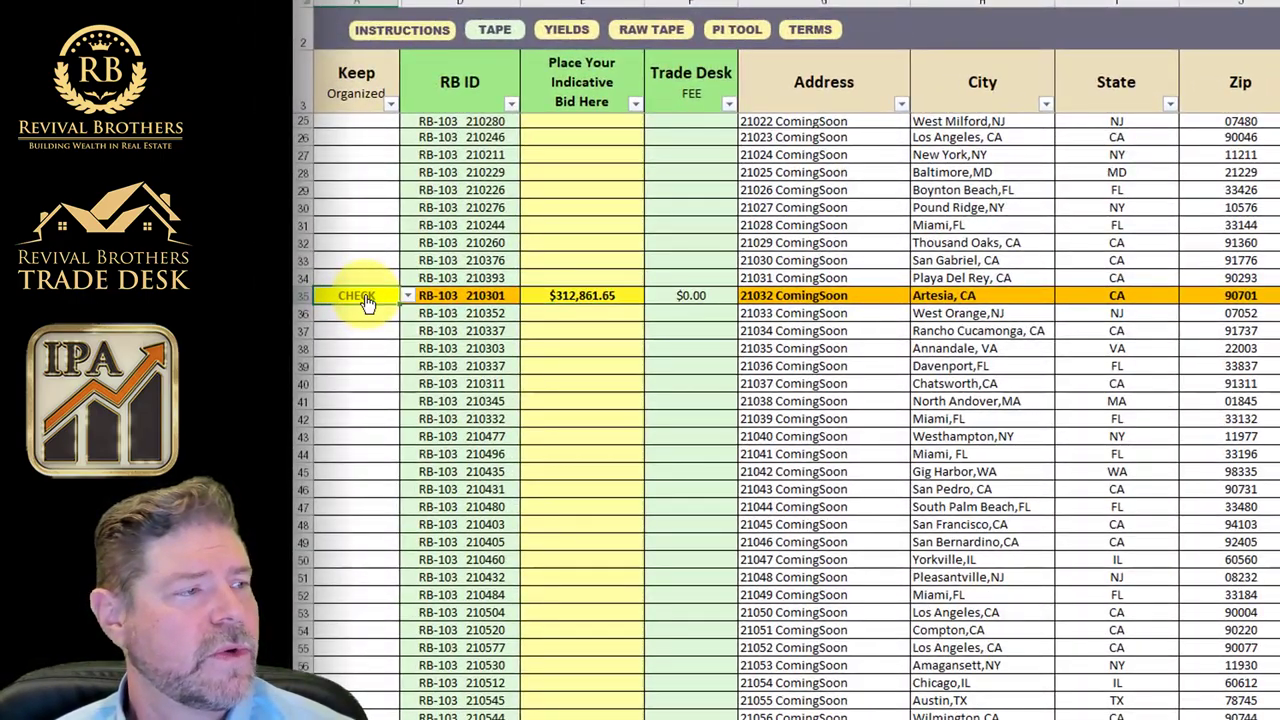
click(407, 296)
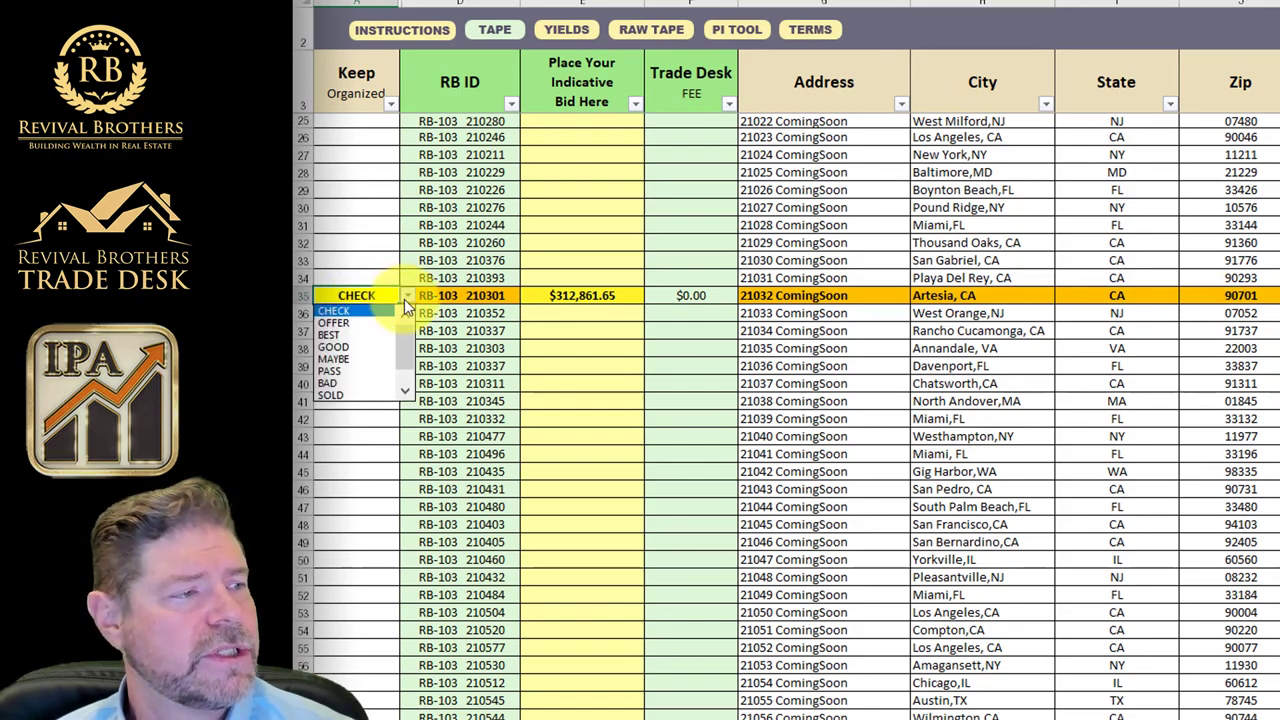
click(380, 321)
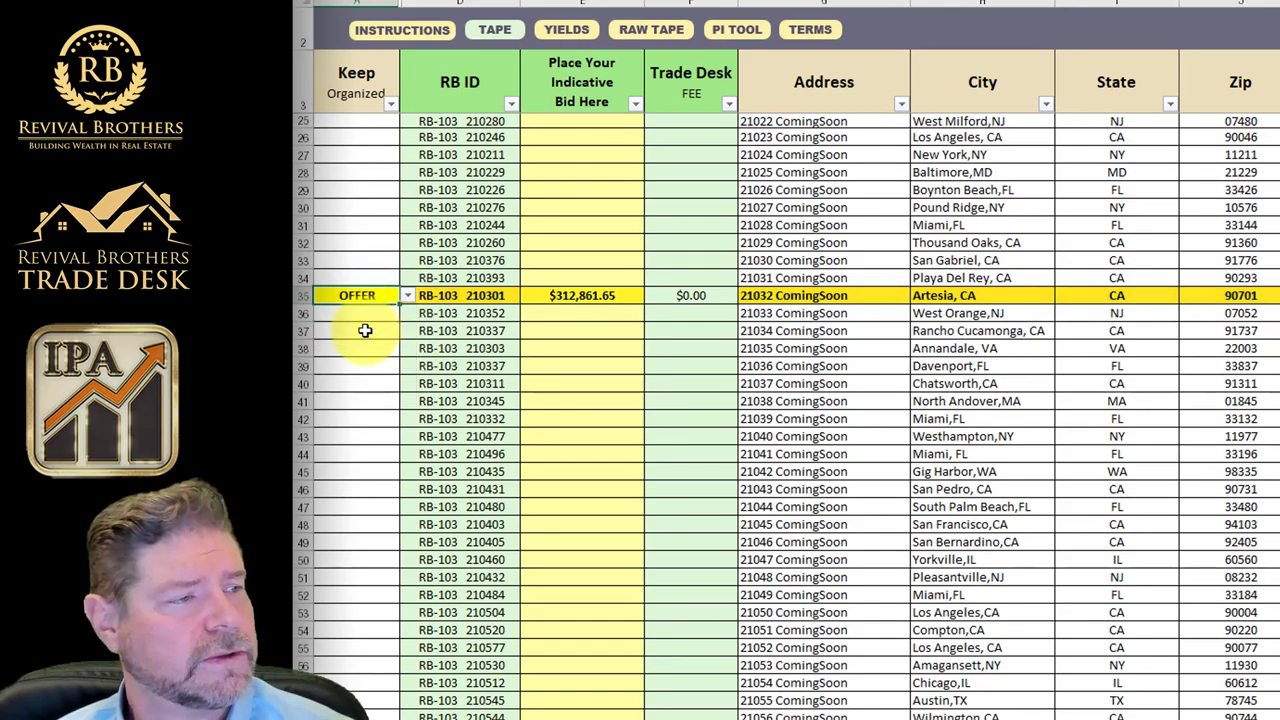
click(366, 330)
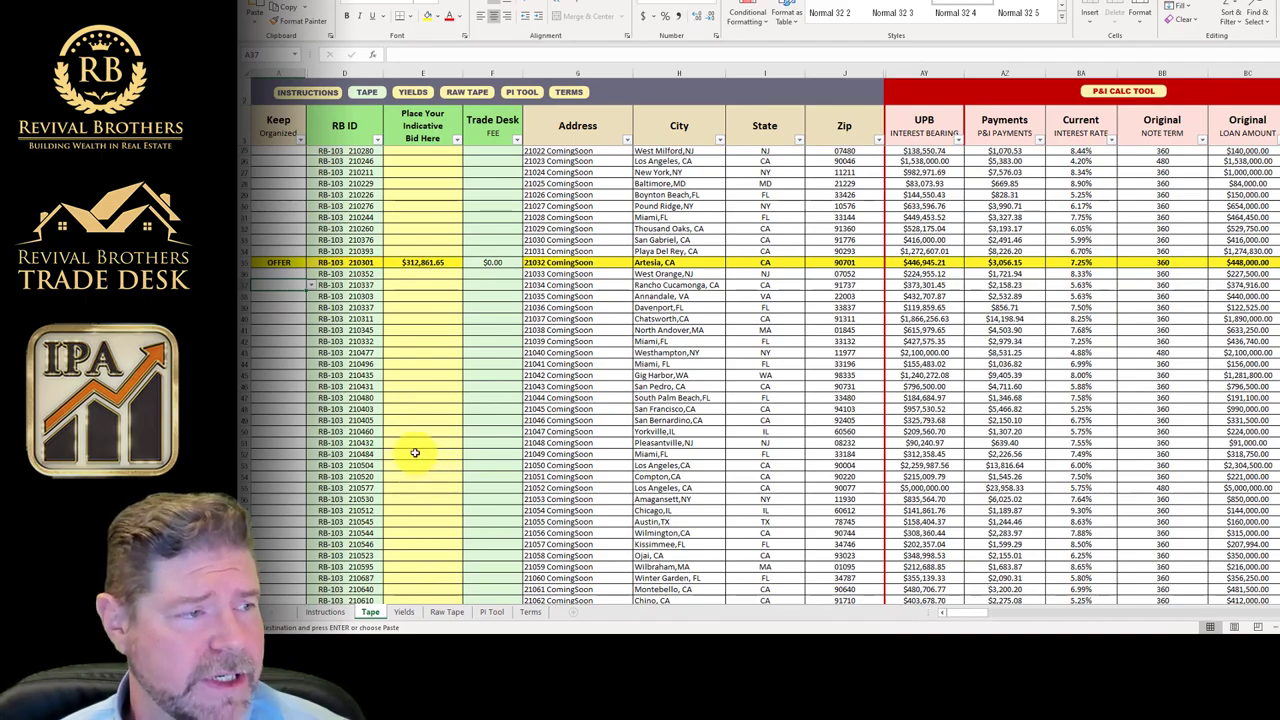
scroll(417, 354, down, 5)
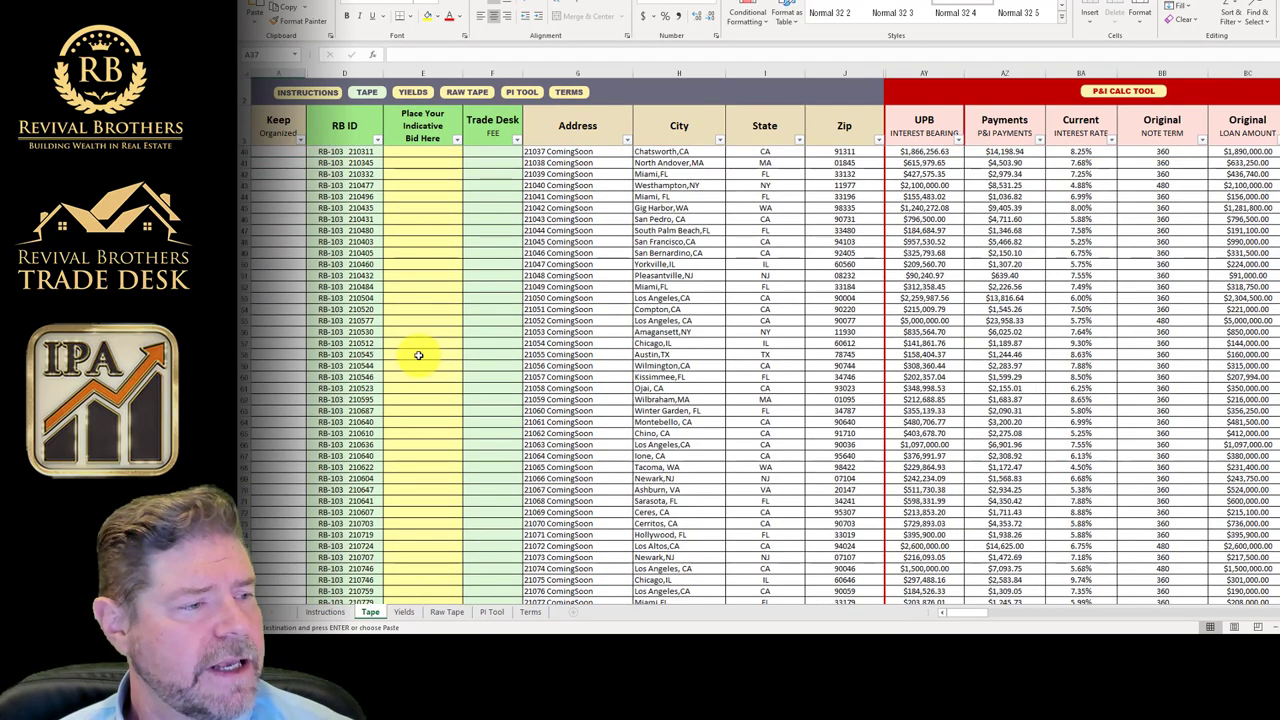
scroll(417, 354, up, 6)
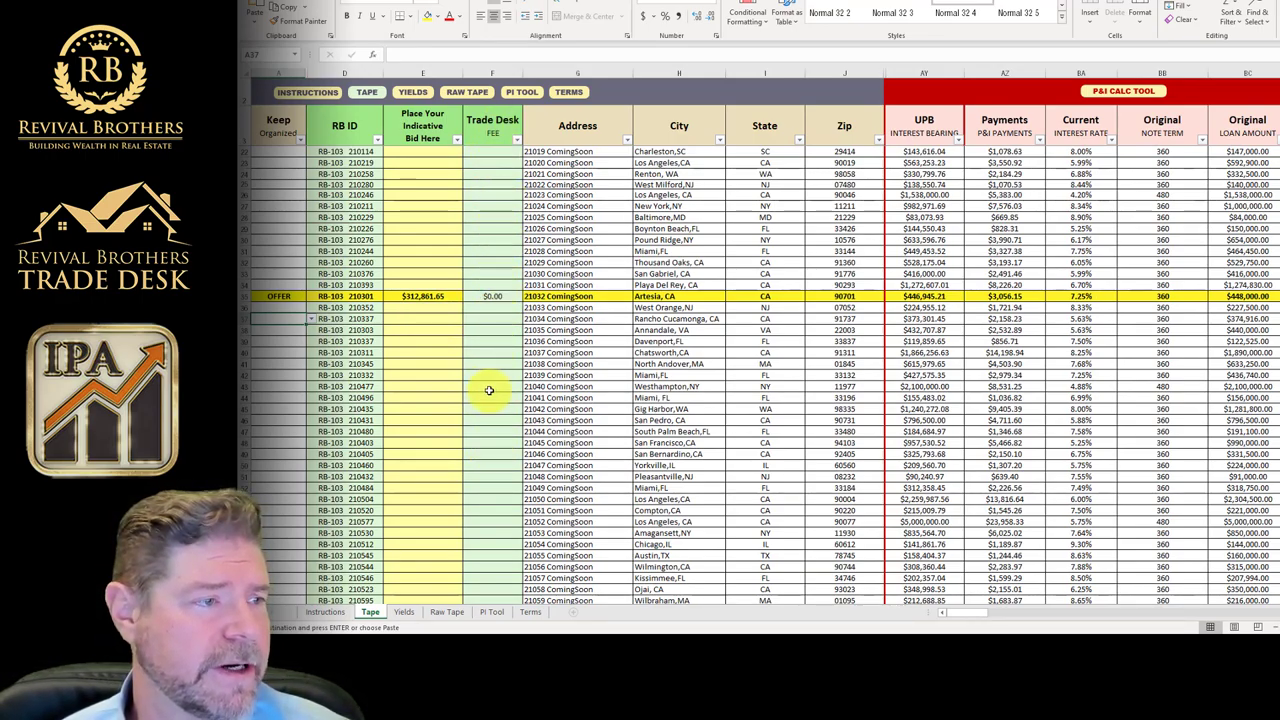
scroll(489, 390, down, 20)
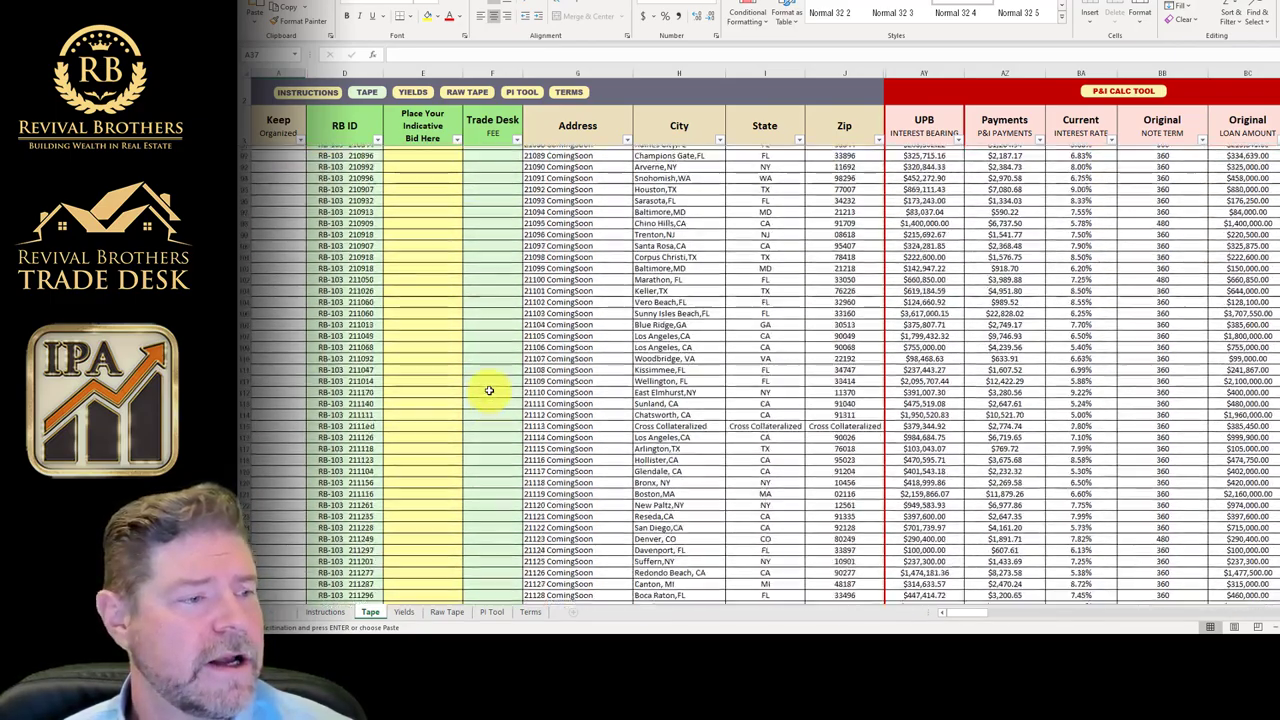
scroll(489, 390, down, 8)
click(496, 412)
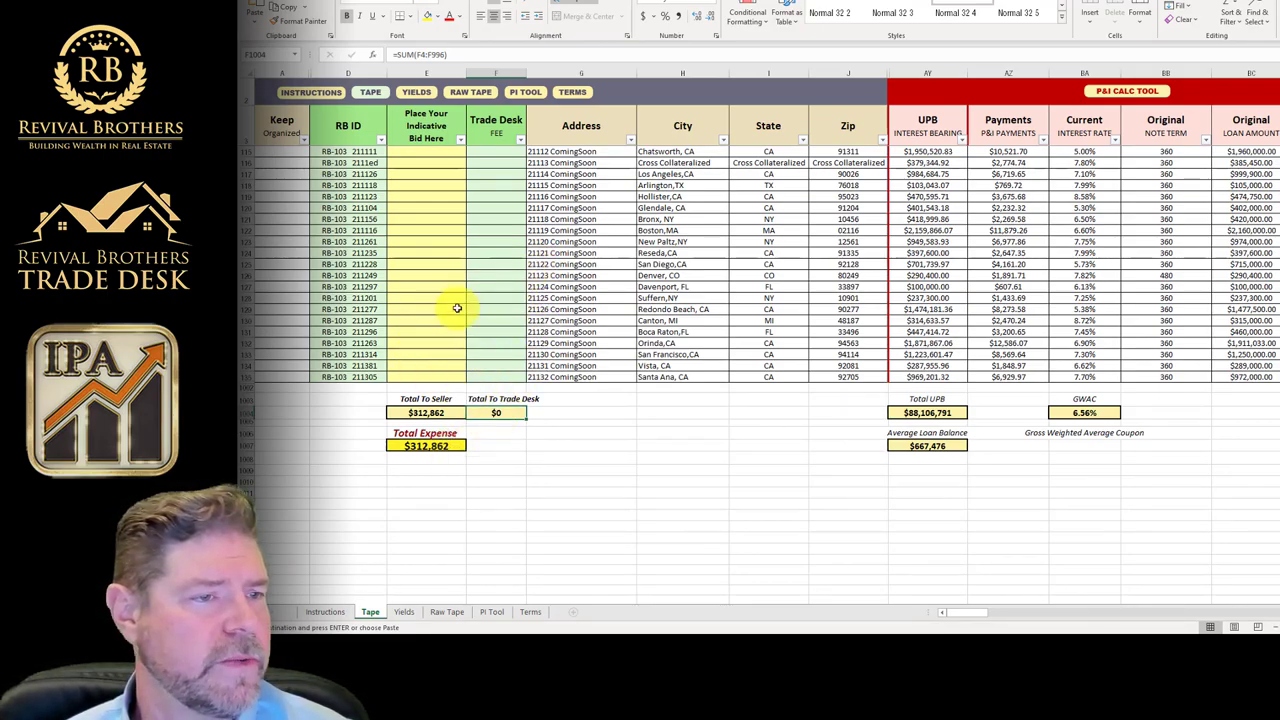
scroll(475, 428, up, 6)
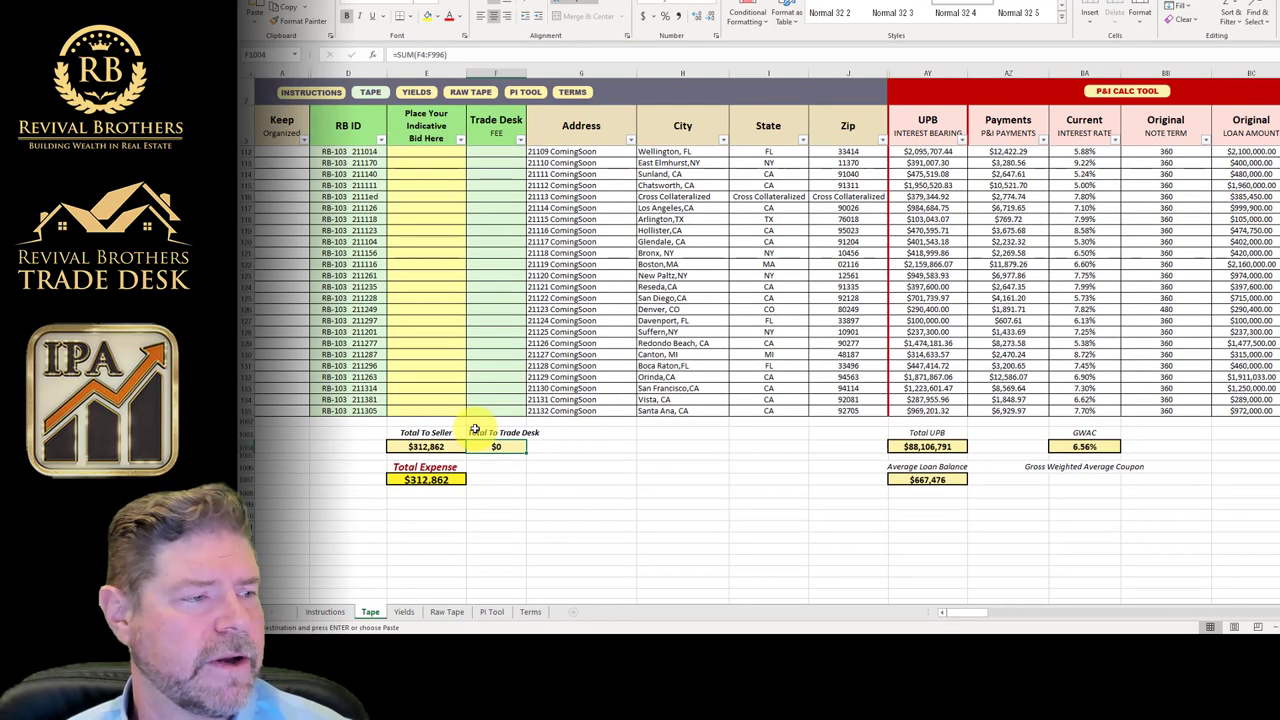
scroll(475, 428, up, 20)
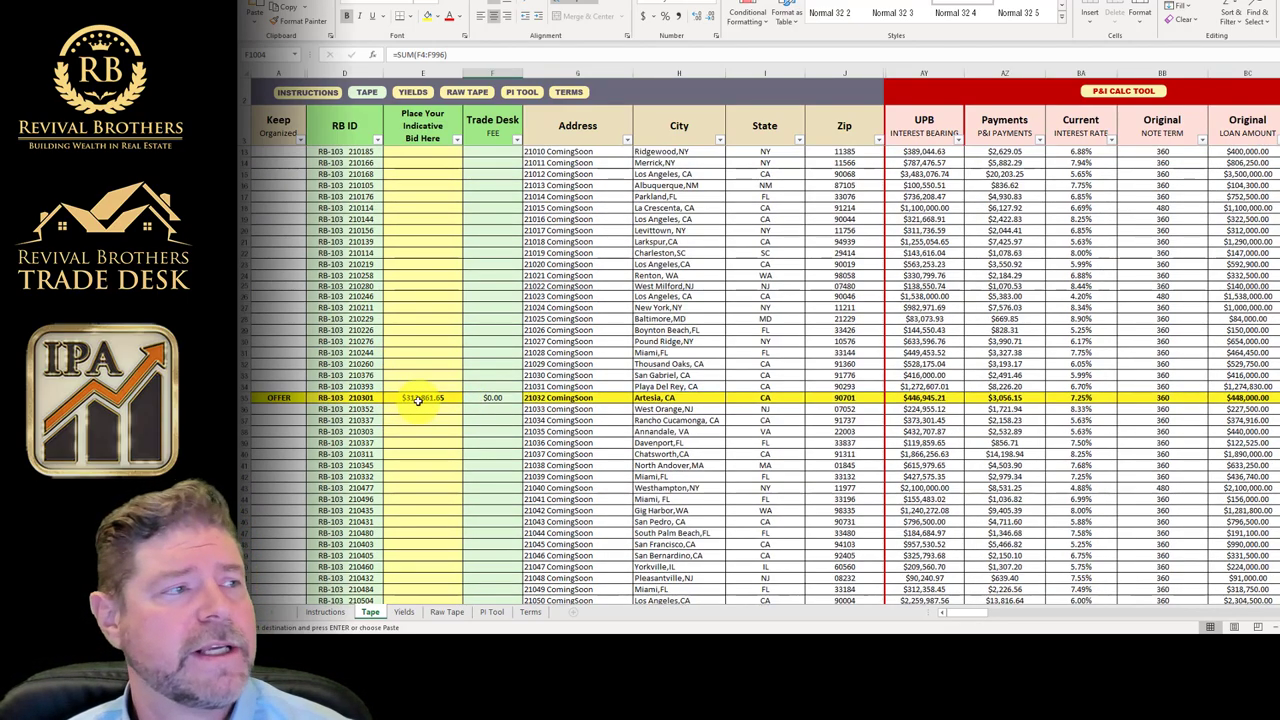
Paste, then save the workbook as RB-103-pw-bid.xlsx in C:\temp.
text($312,861.65)
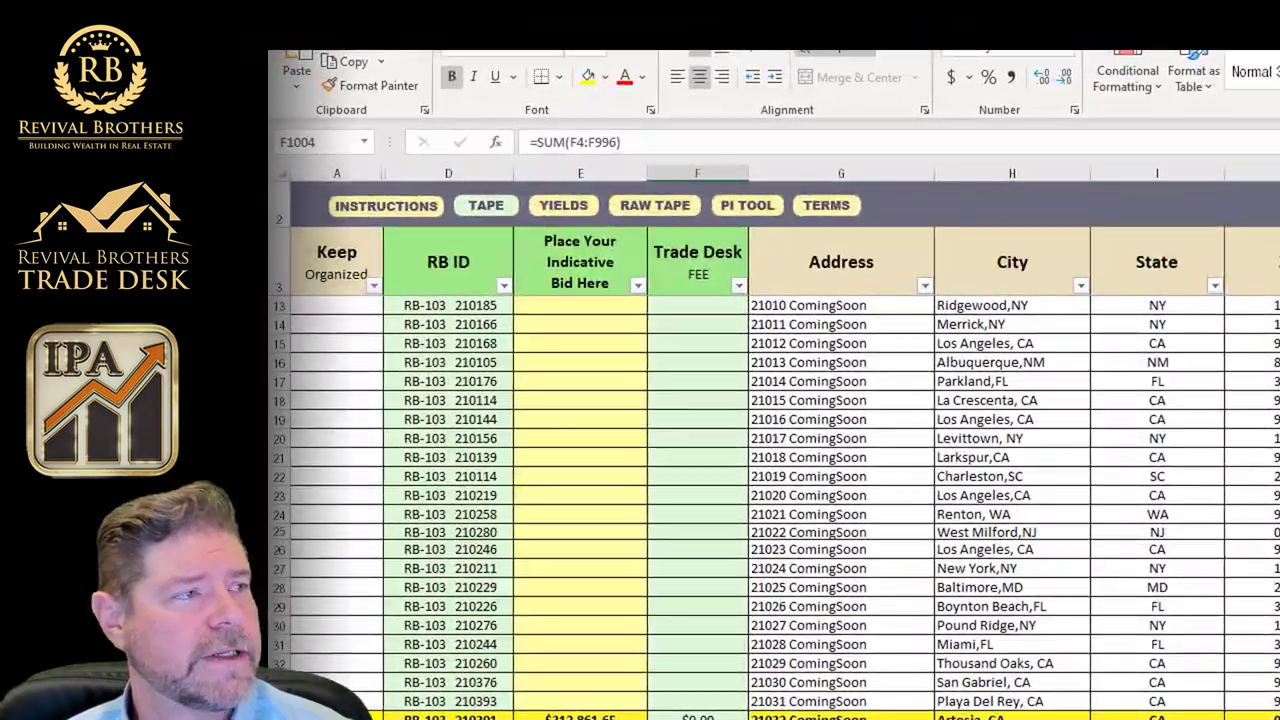
key(alt+f)
click(335, 272)
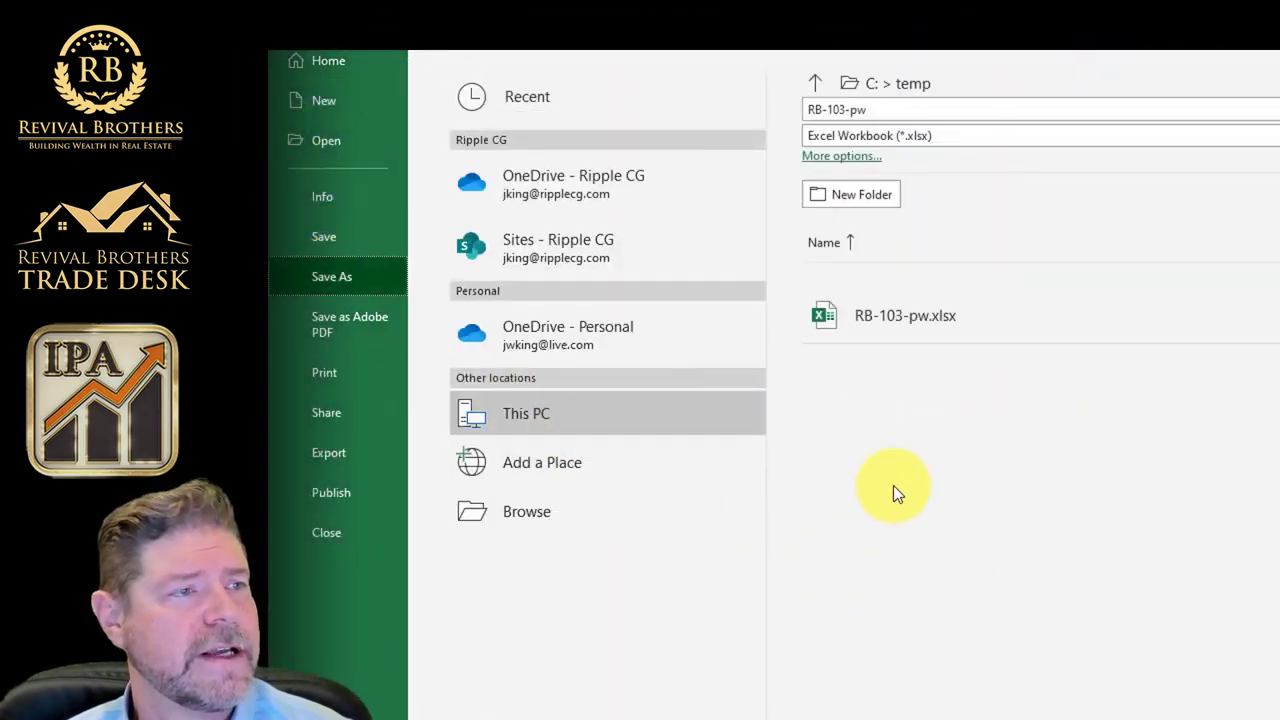
click(910, 108)
click(912, 104)
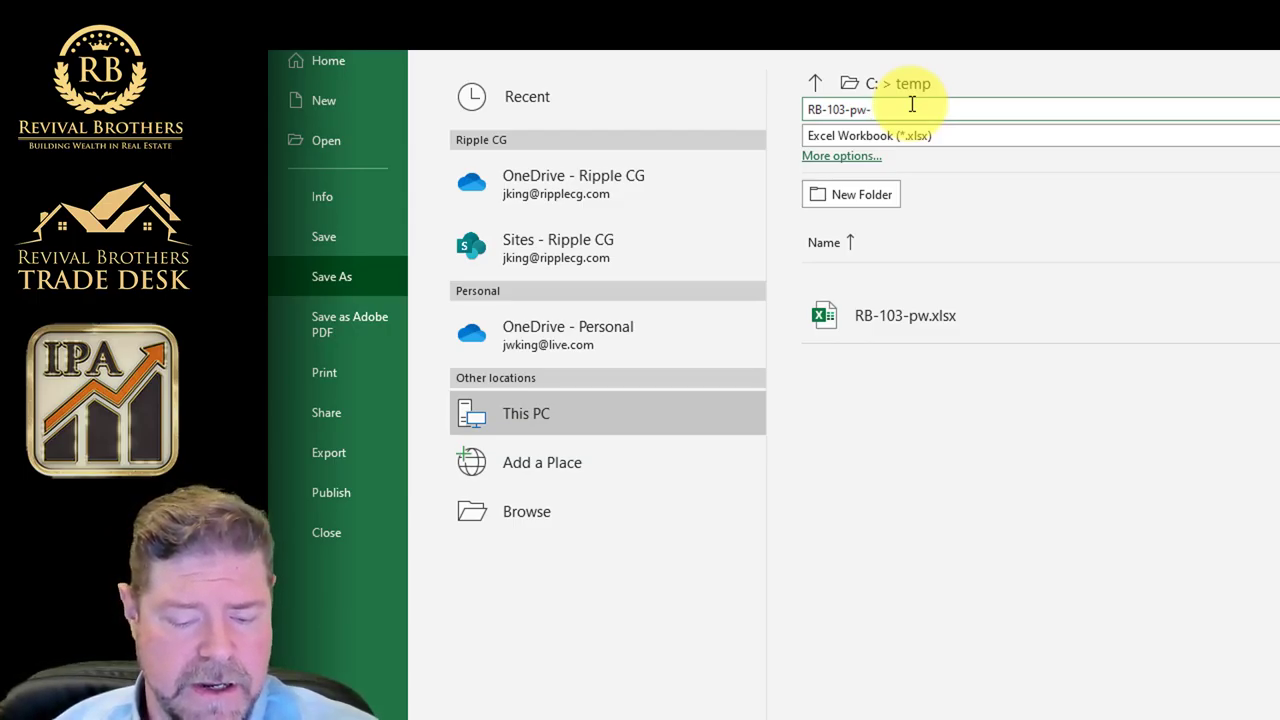
text(-bid)
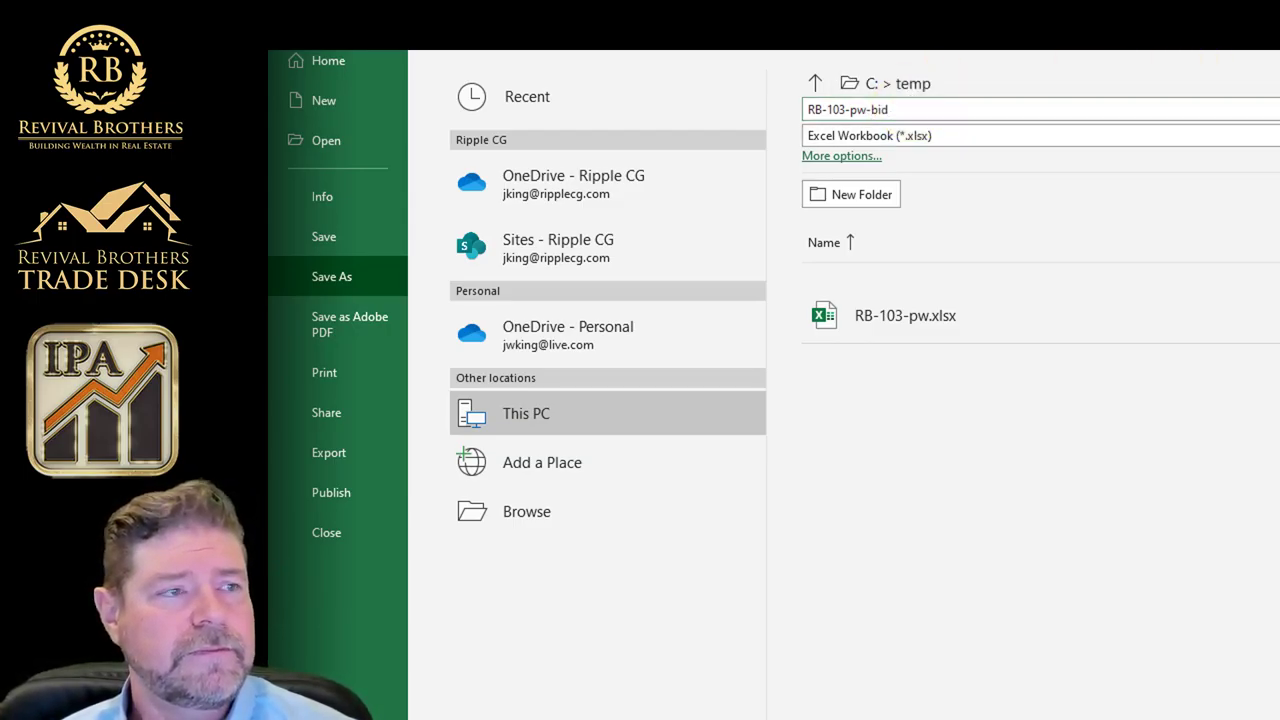
key(Return)
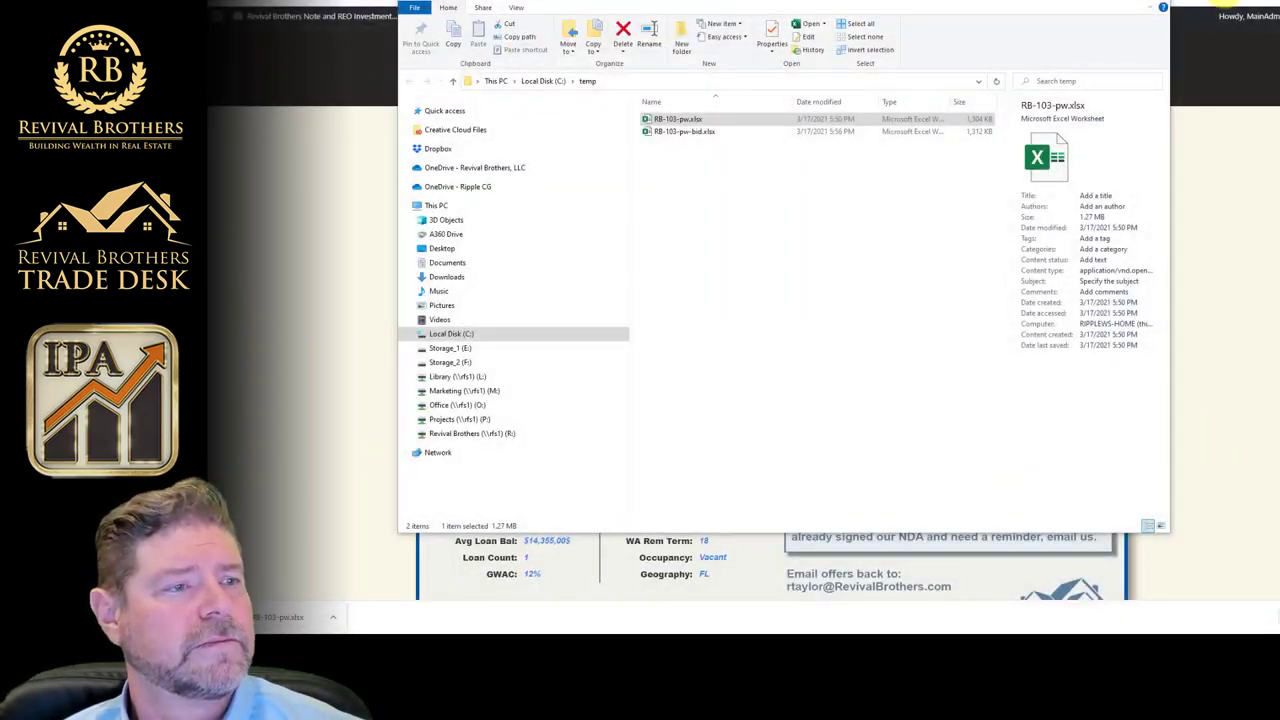
Select RB-103-pw-bid.xlsx in C:\temp, then move and minimize Explorer to reveal the RB-103 bid listing.
click(680, 131)
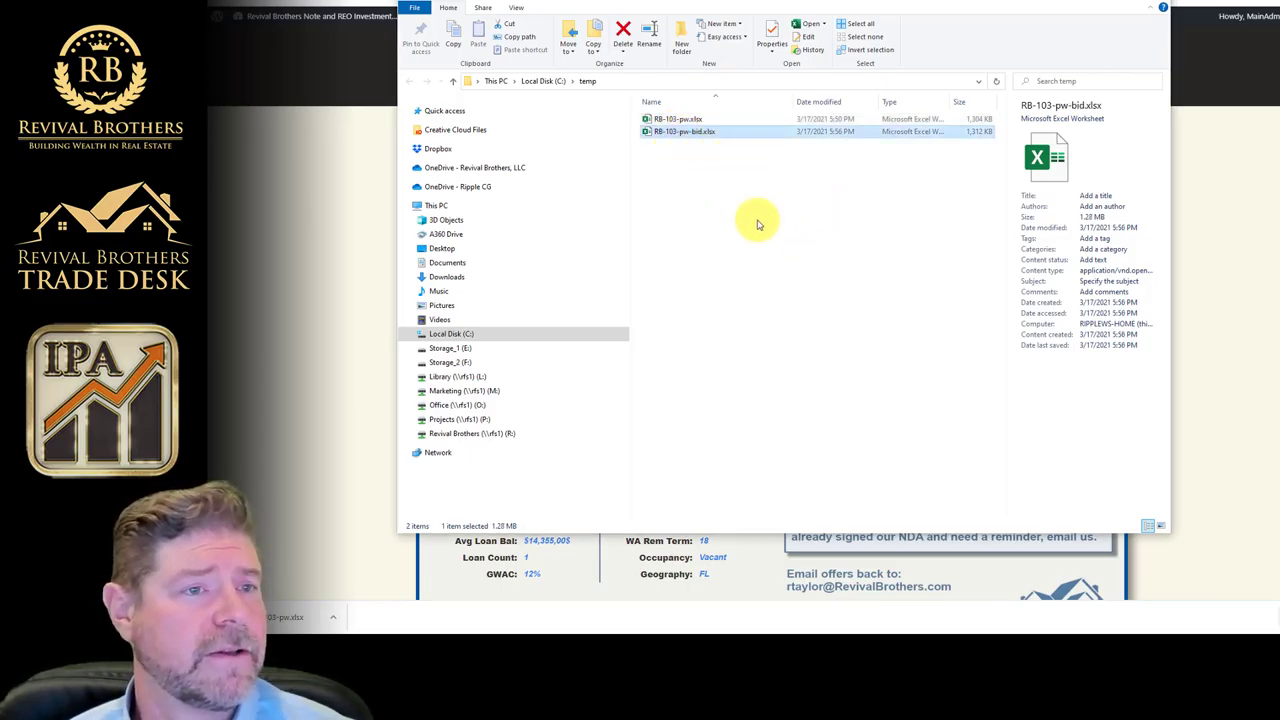
drag(812, 20, 795, 355)
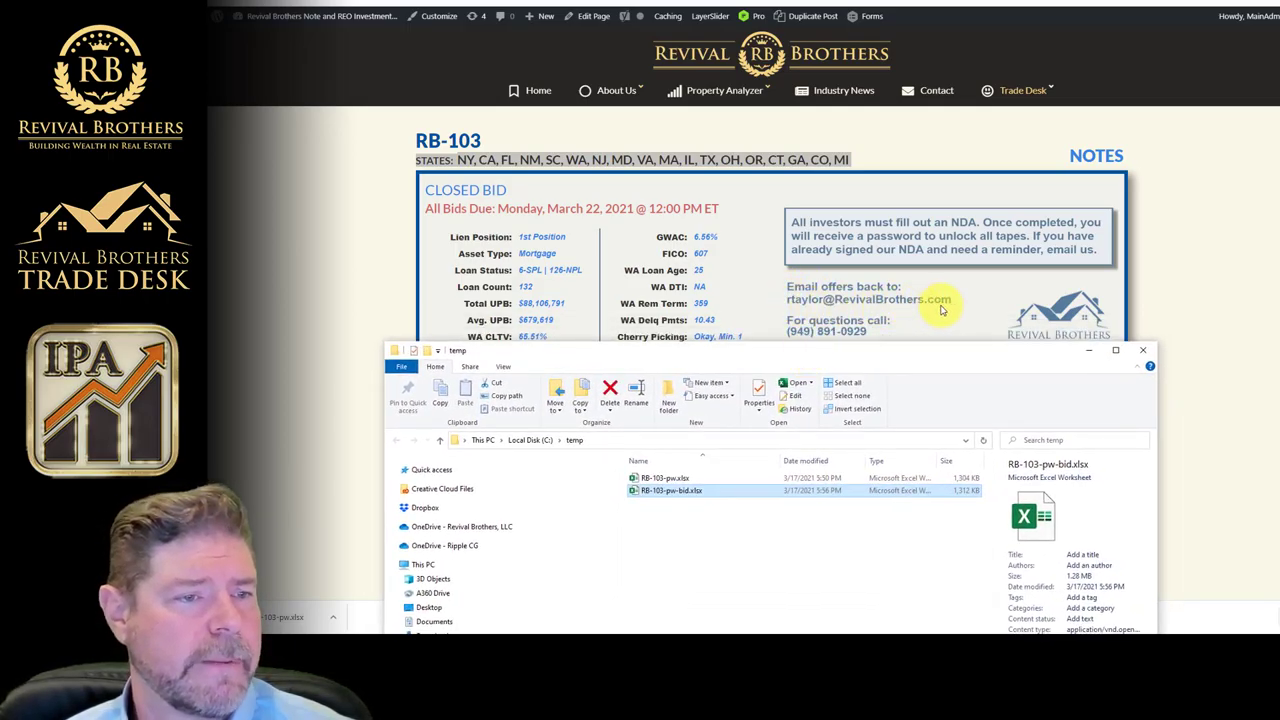
drag(837, 357, 821, 380)
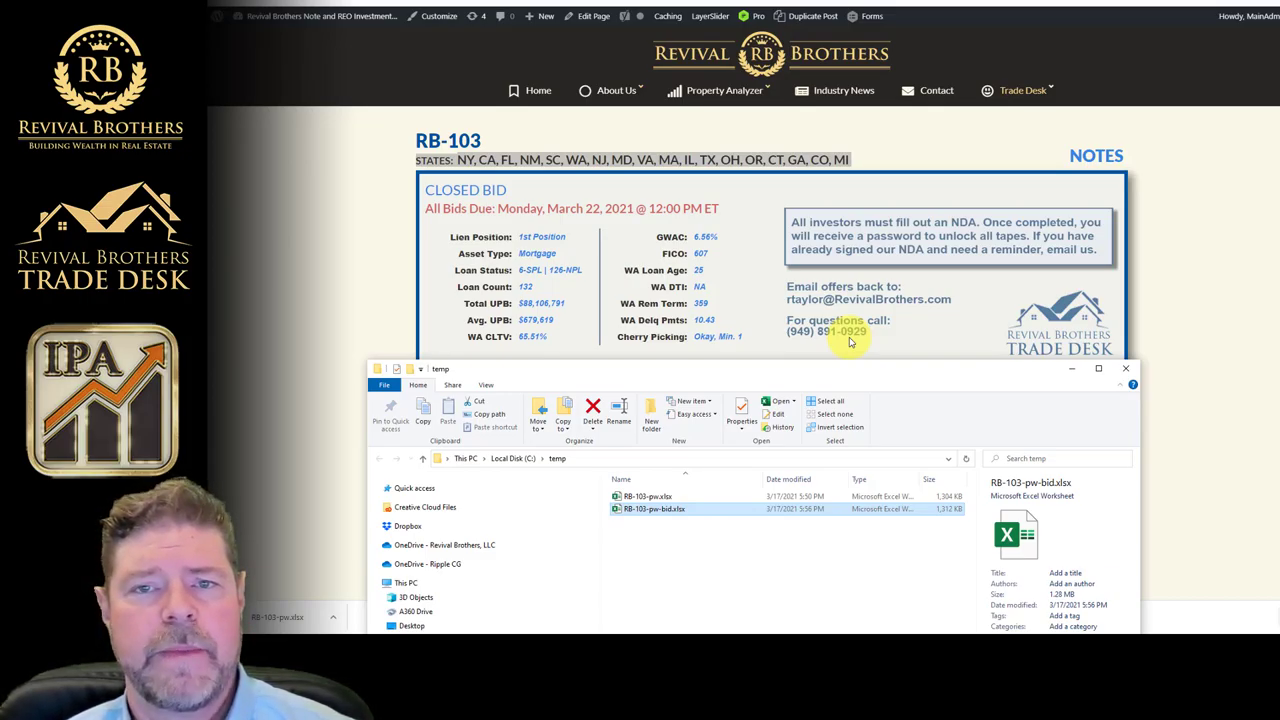
click(830, 340)
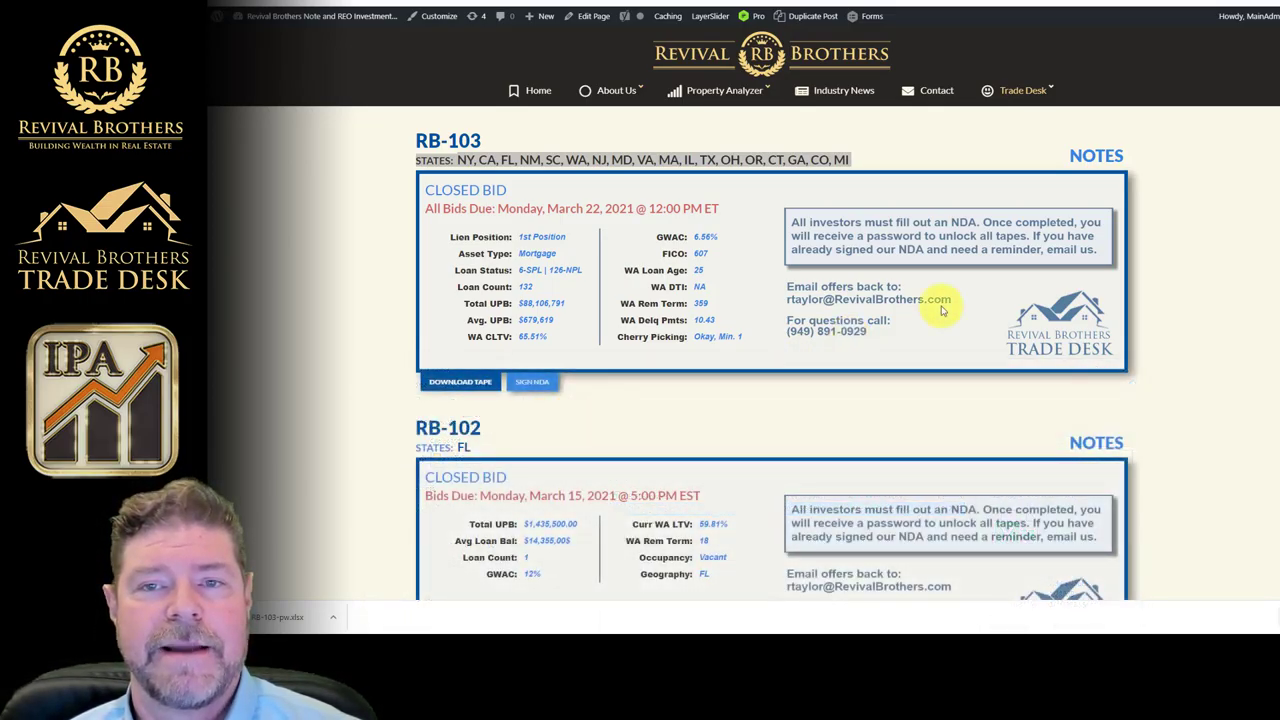